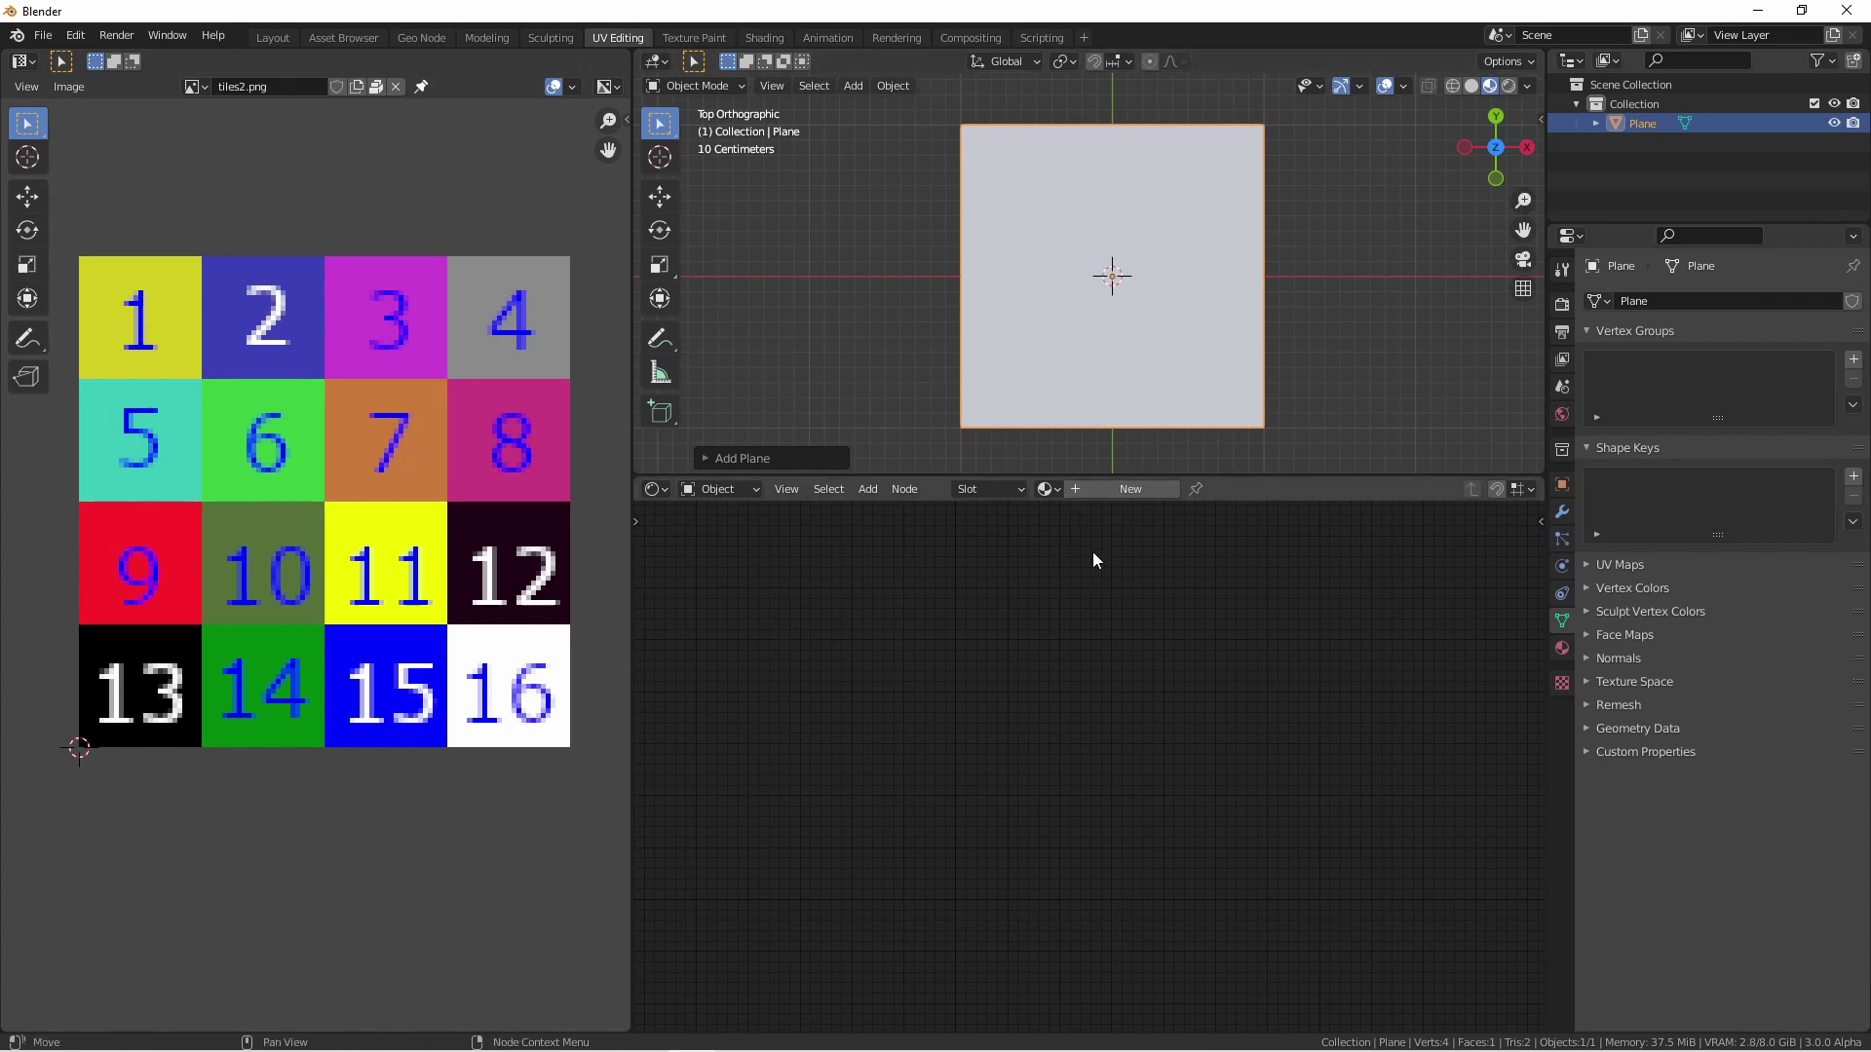
- Create Material.001 for the plane and confirm Node Wrangler is ticked in the Add-ons preferences
click(1093, 492)
key(Home)
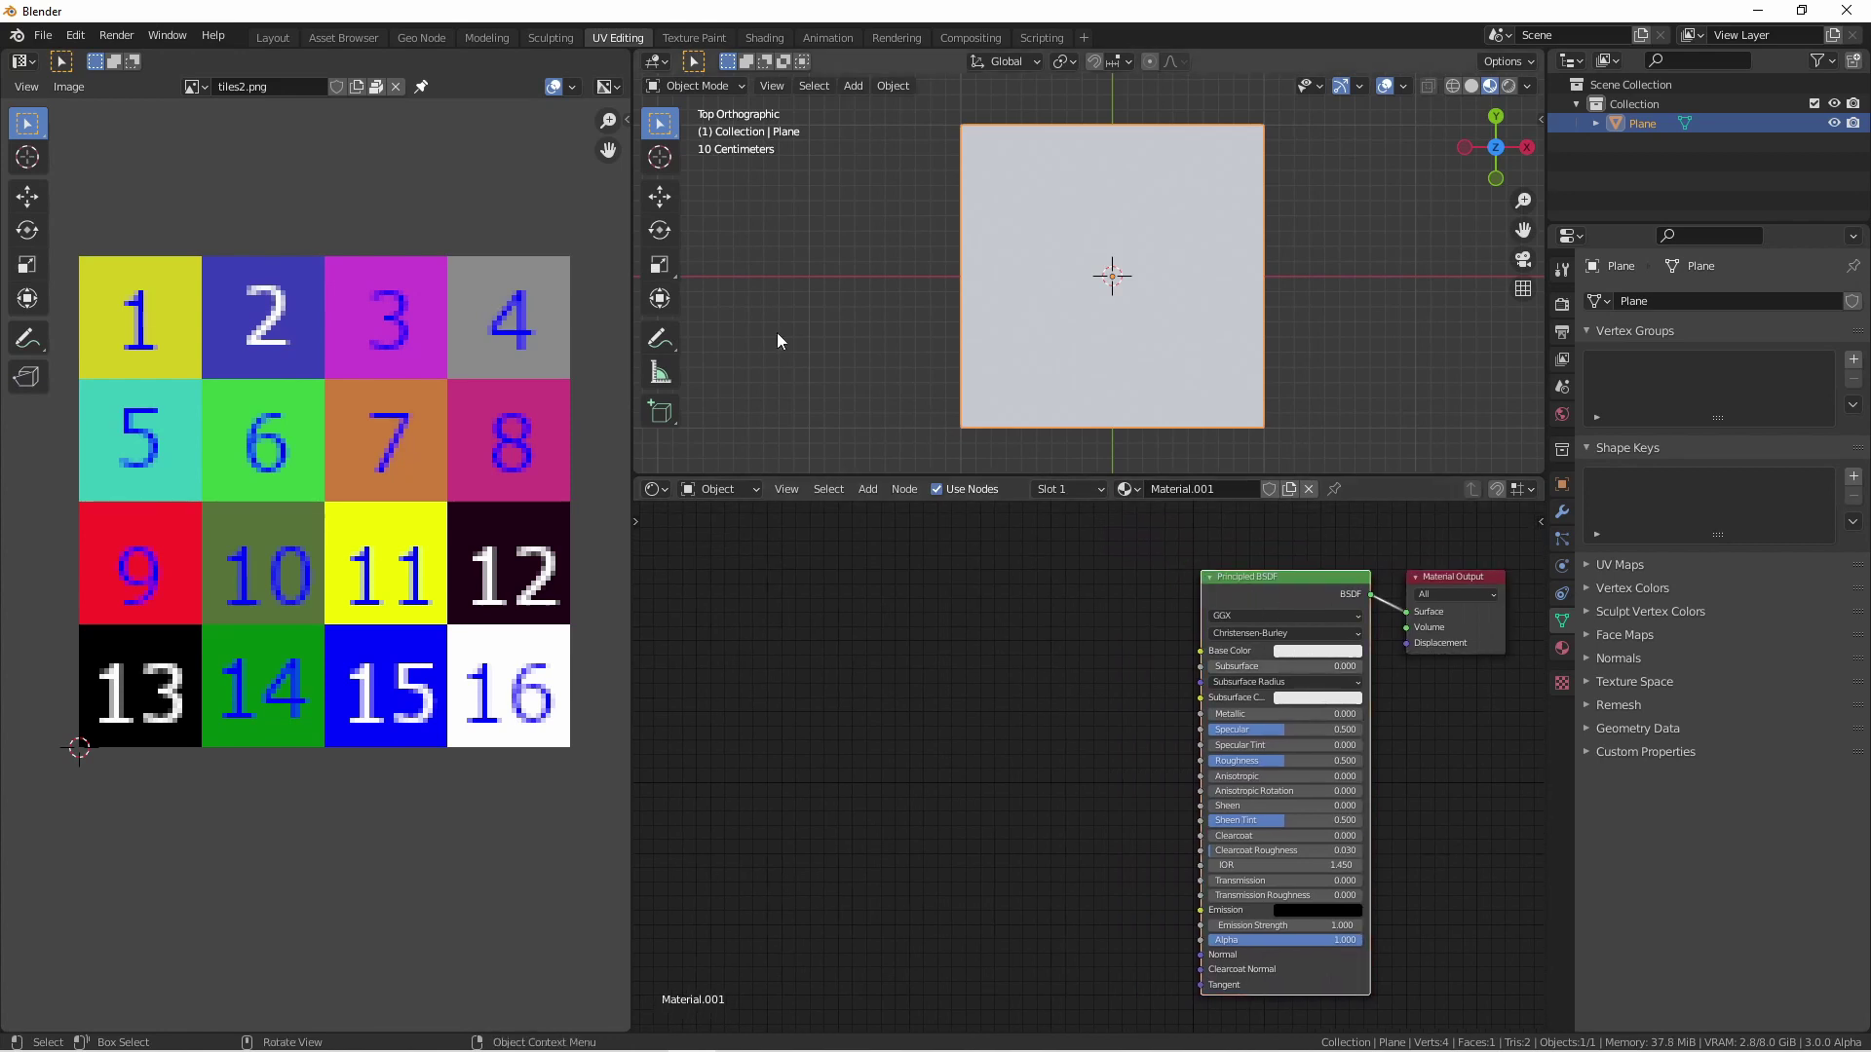
click(75, 35)
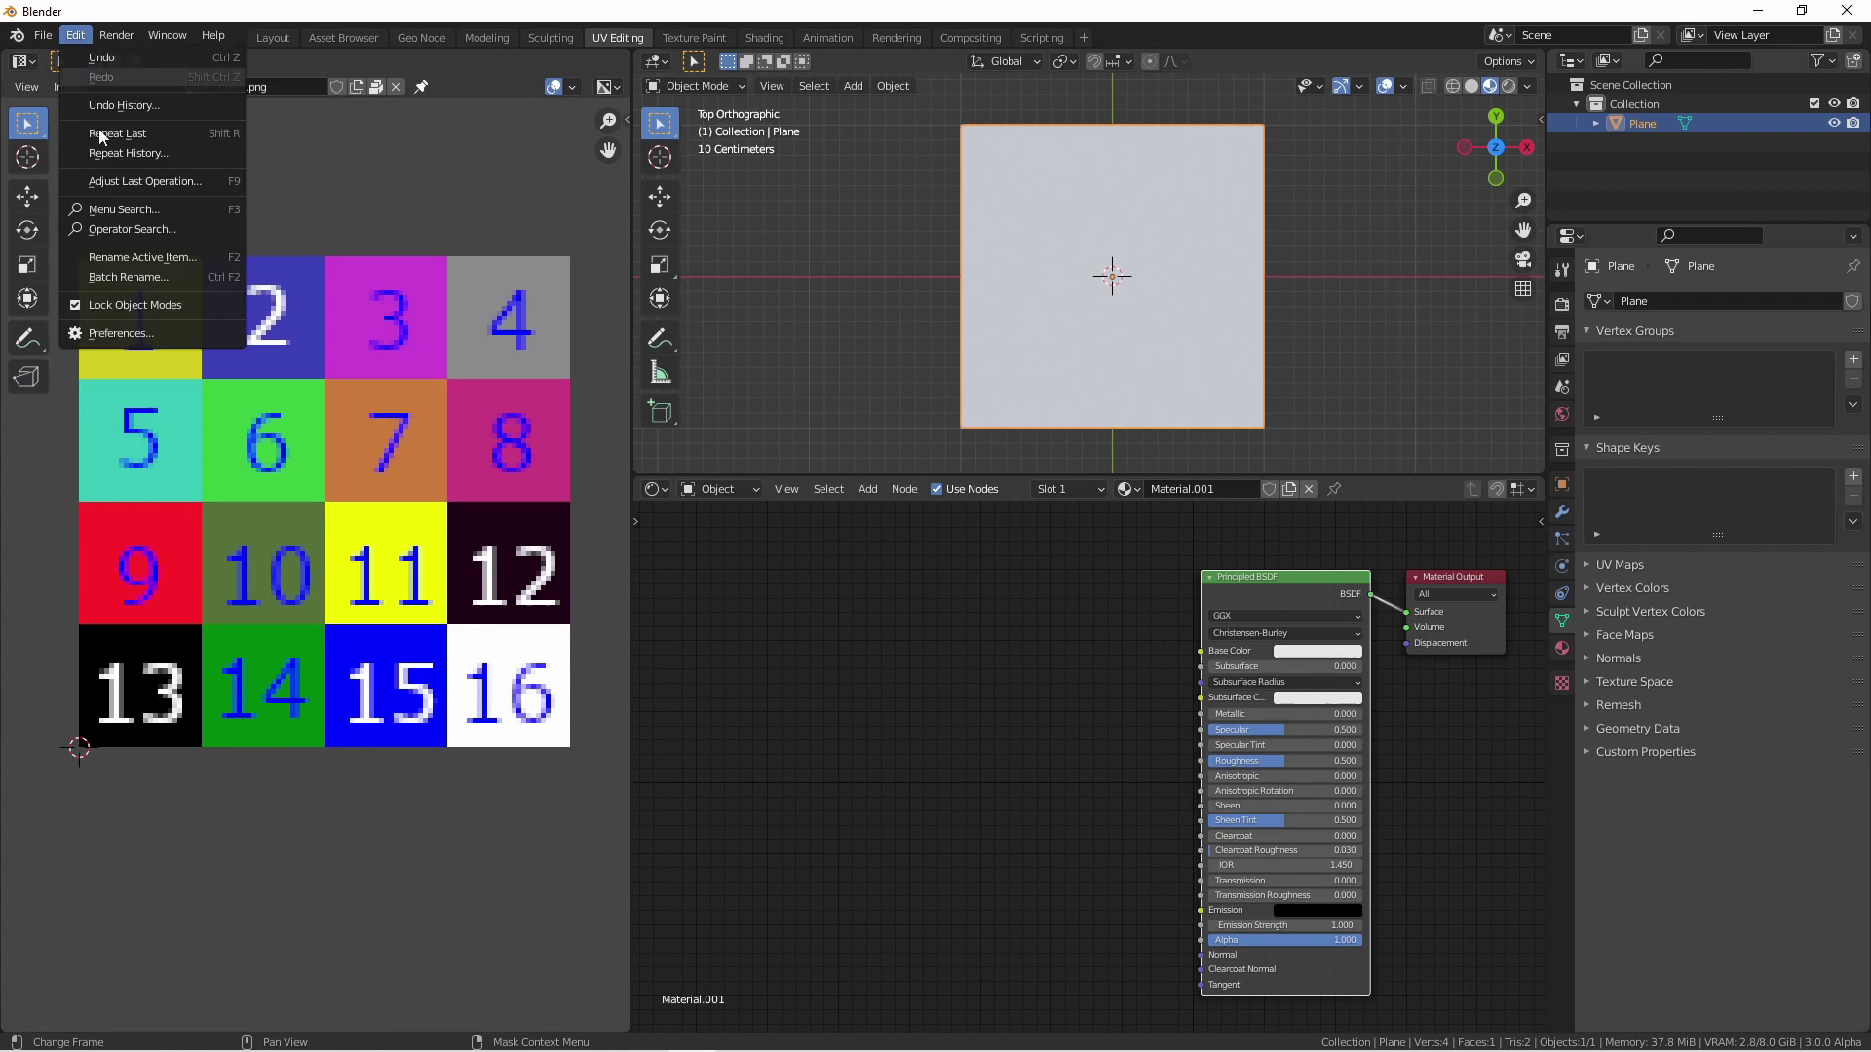
click(187, 334)
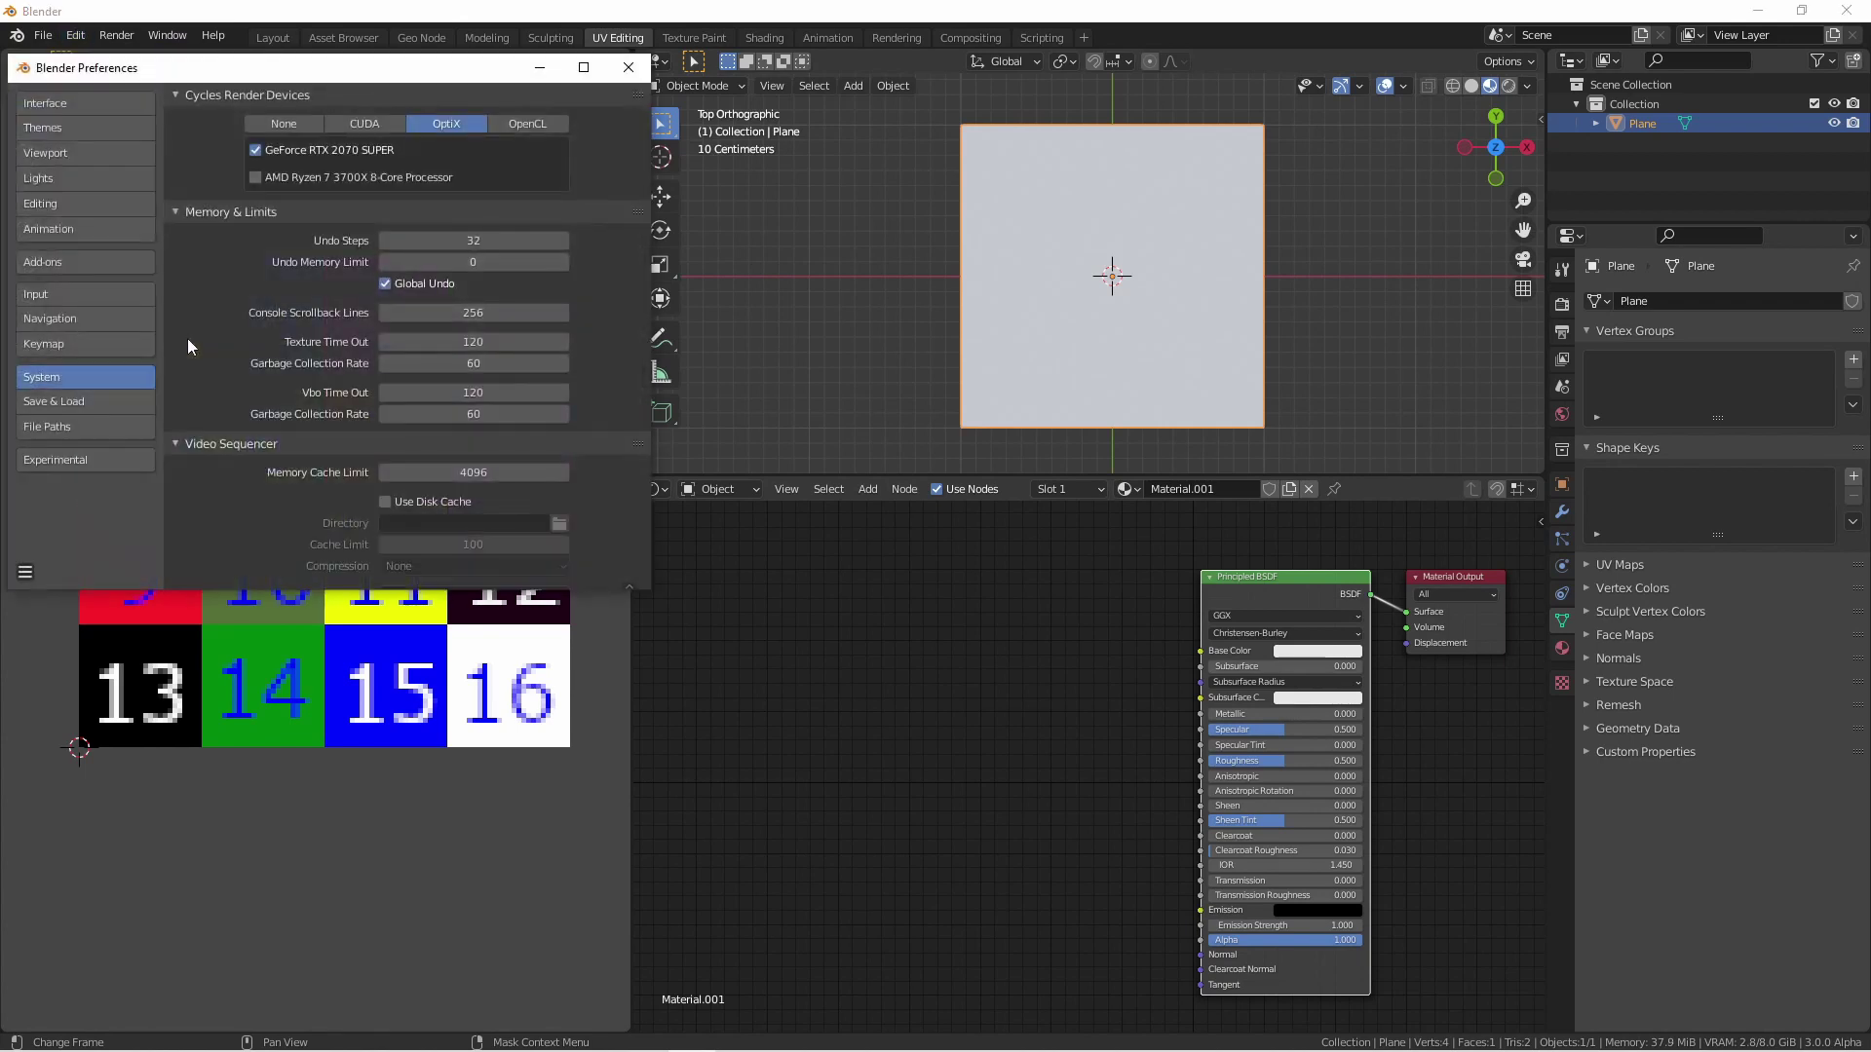
click(72, 263)
text(node)
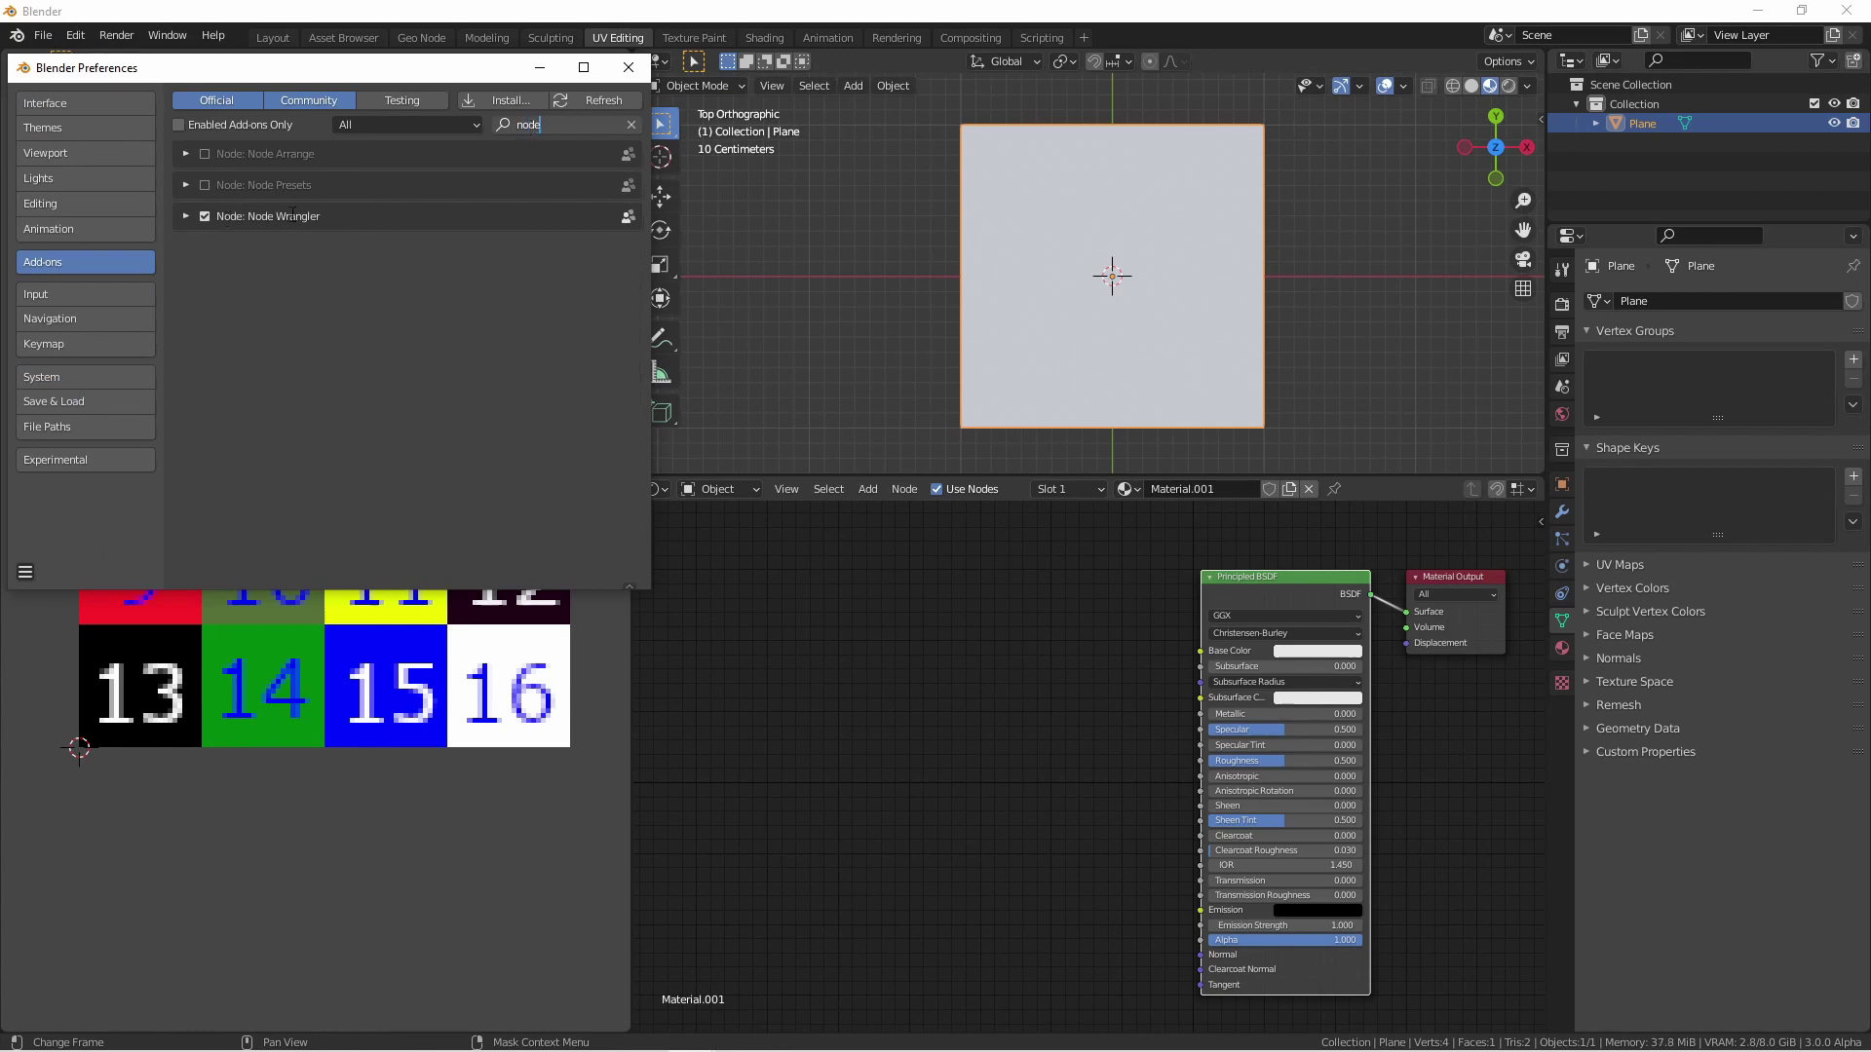
click(628, 67)
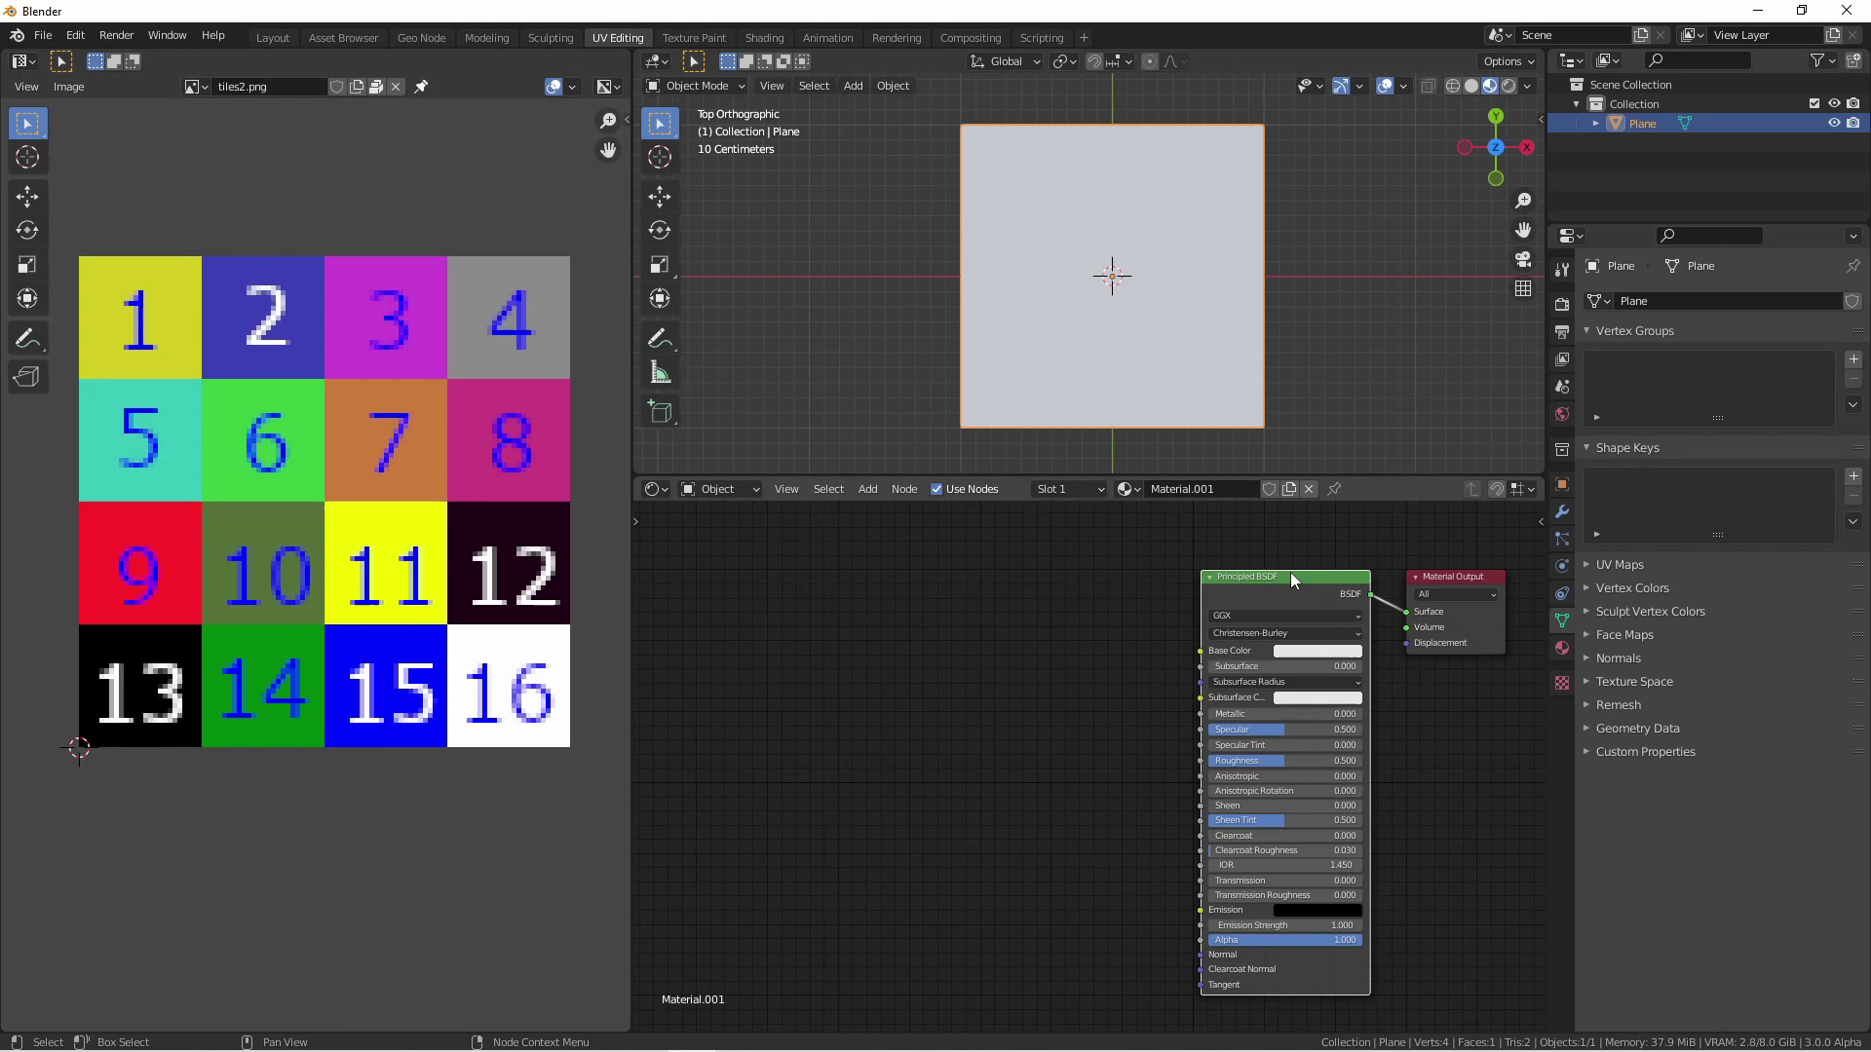
- Add Texture Coordinate, Mapping and Image Texture nodes to Base Color and load tiles2.png
key(ctrl+t)
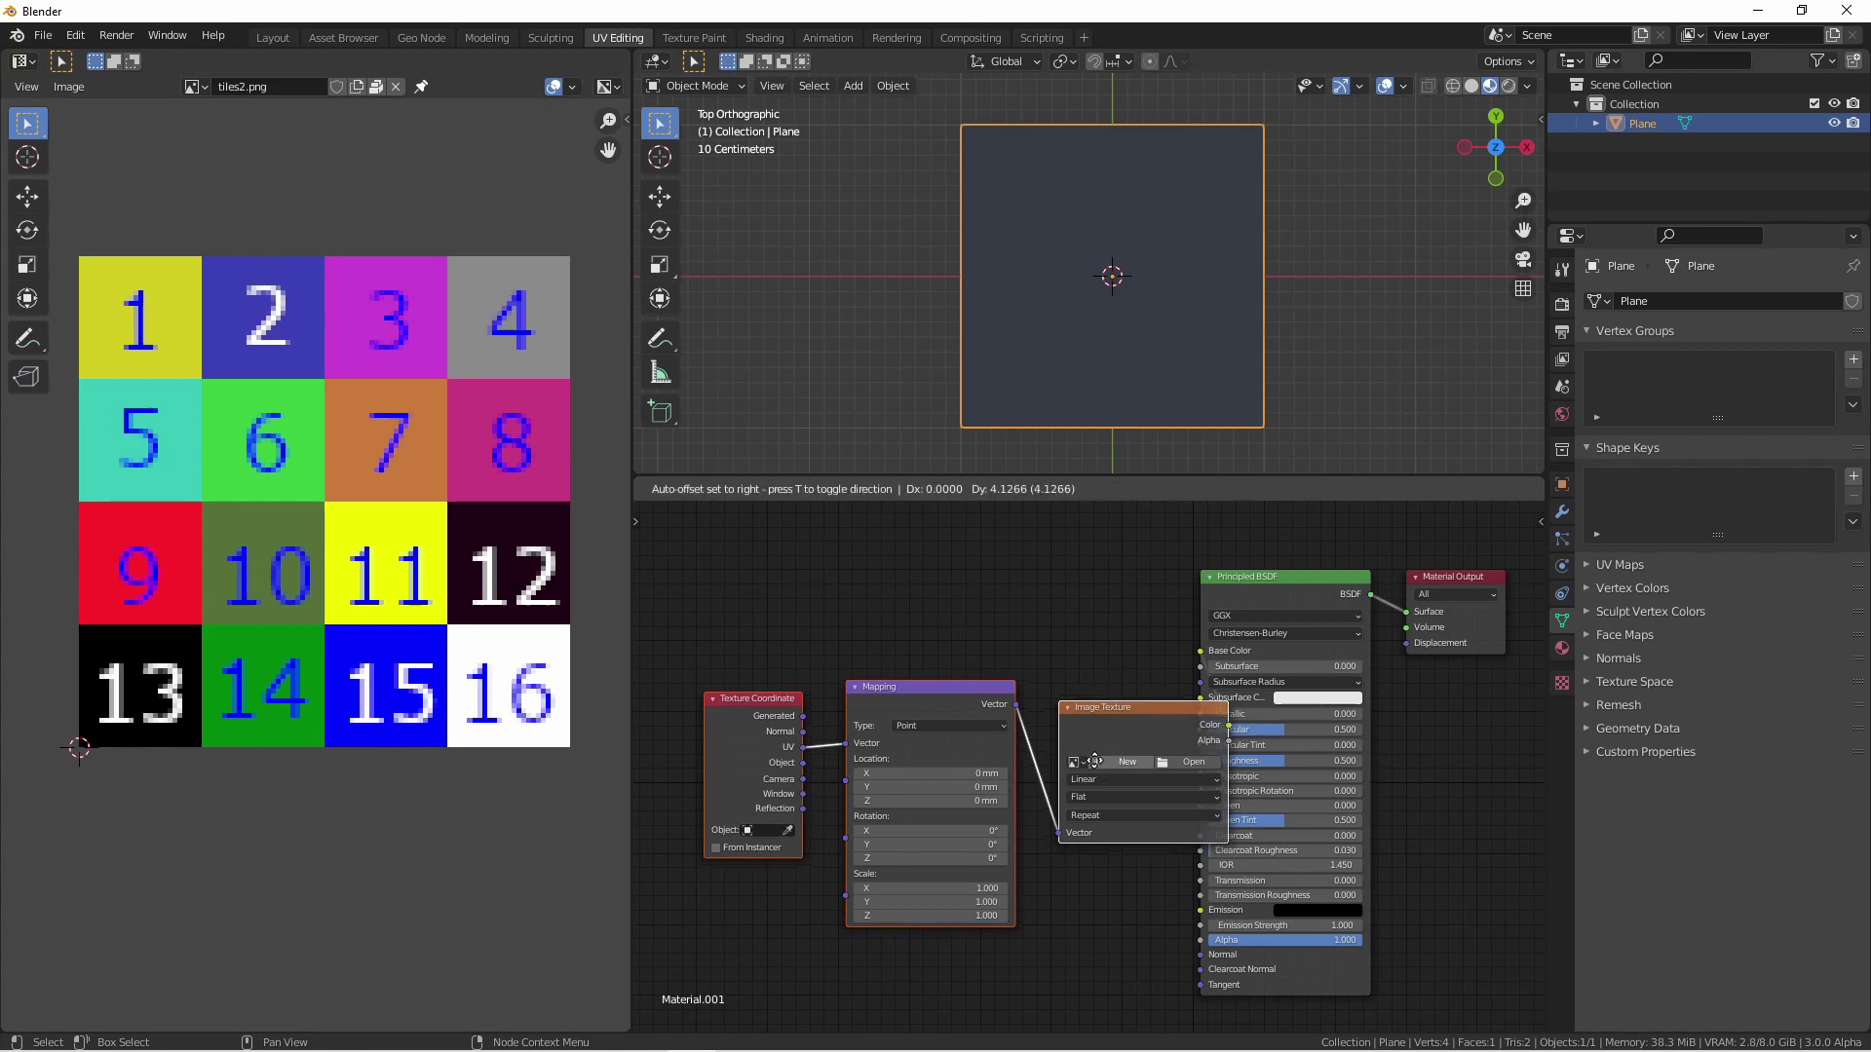
drag(1096, 764, 1017, 679)
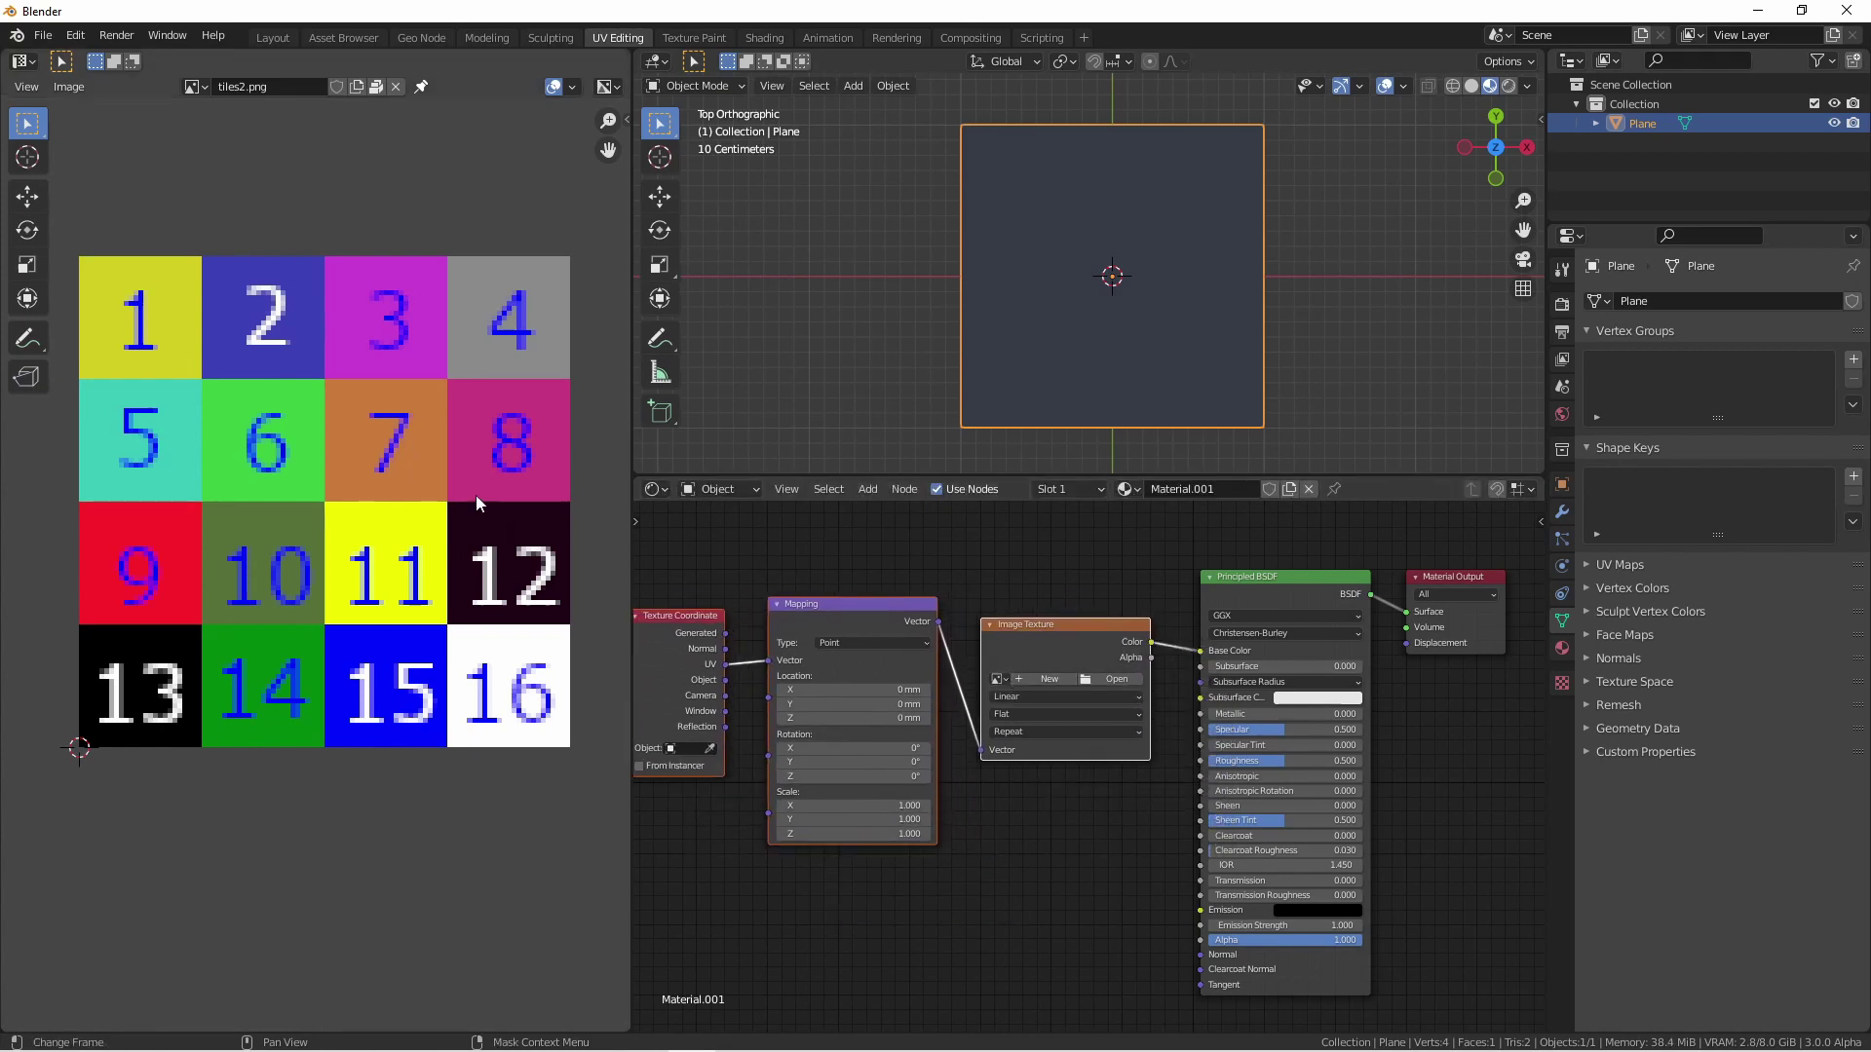
click(999, 679)
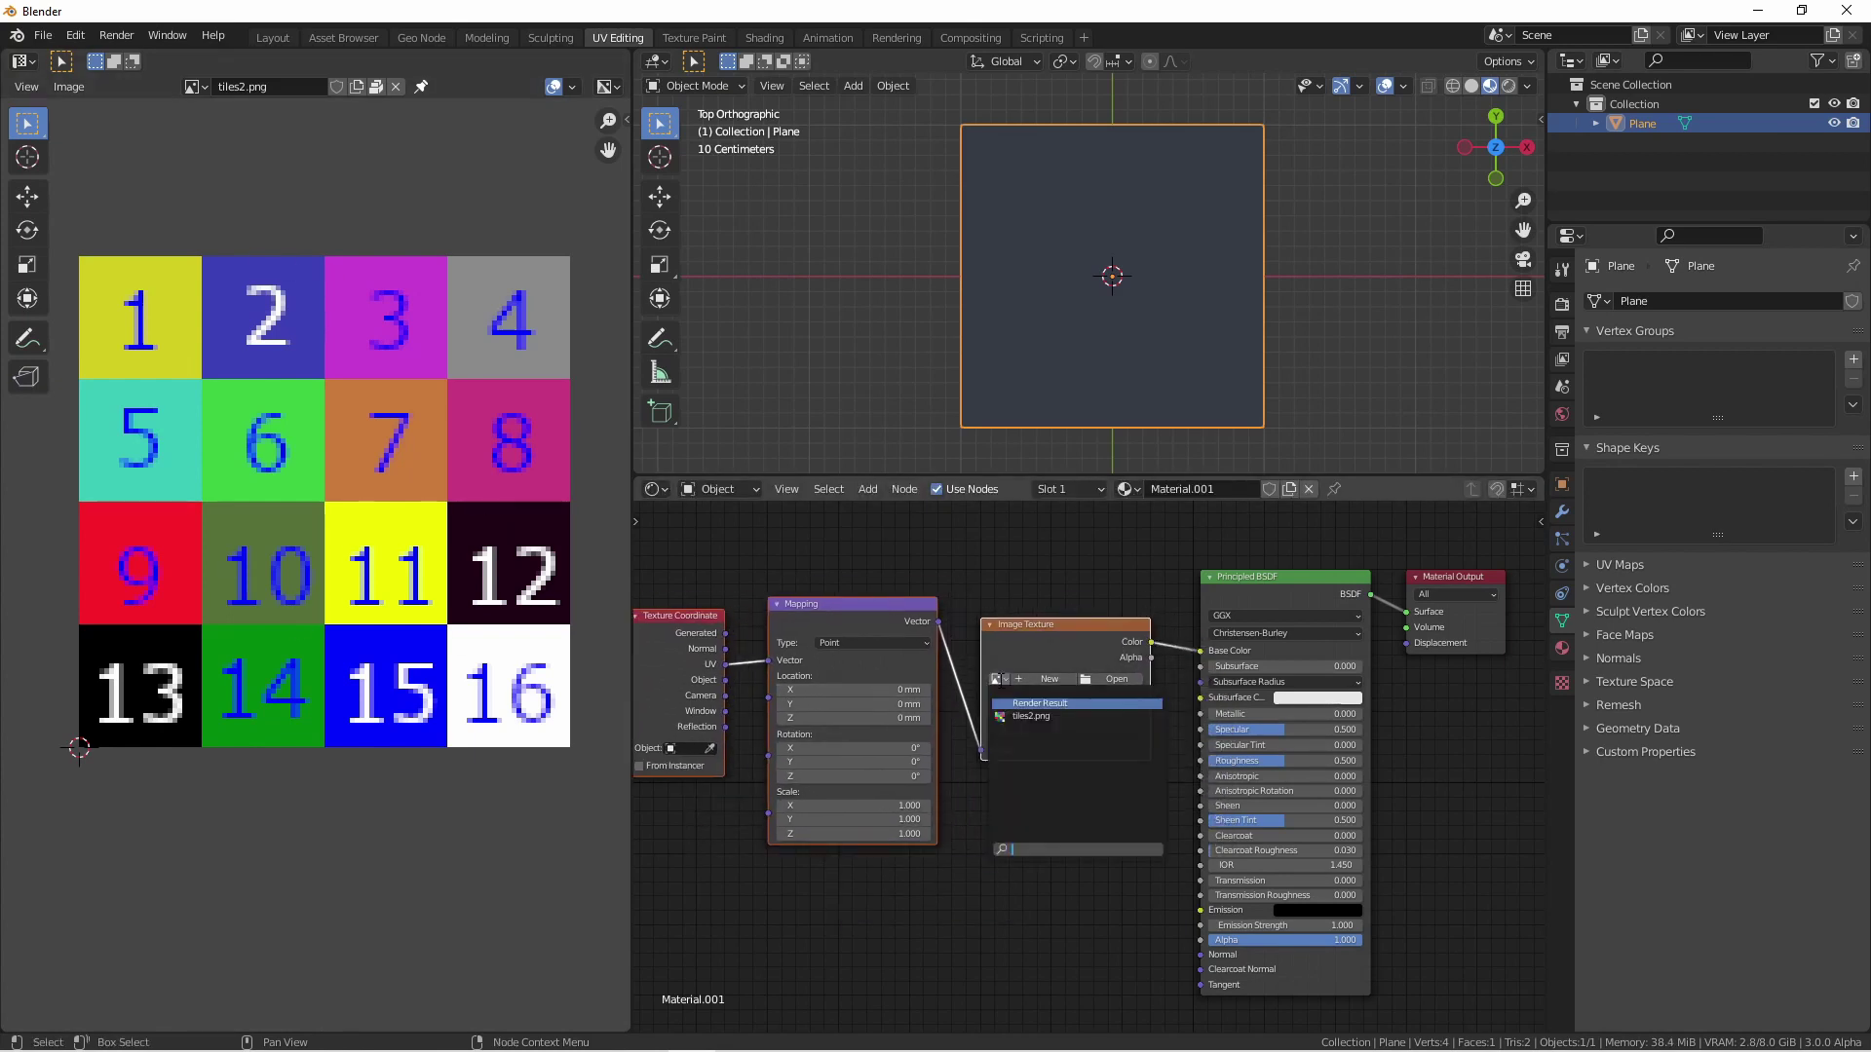
click(1025, 717)
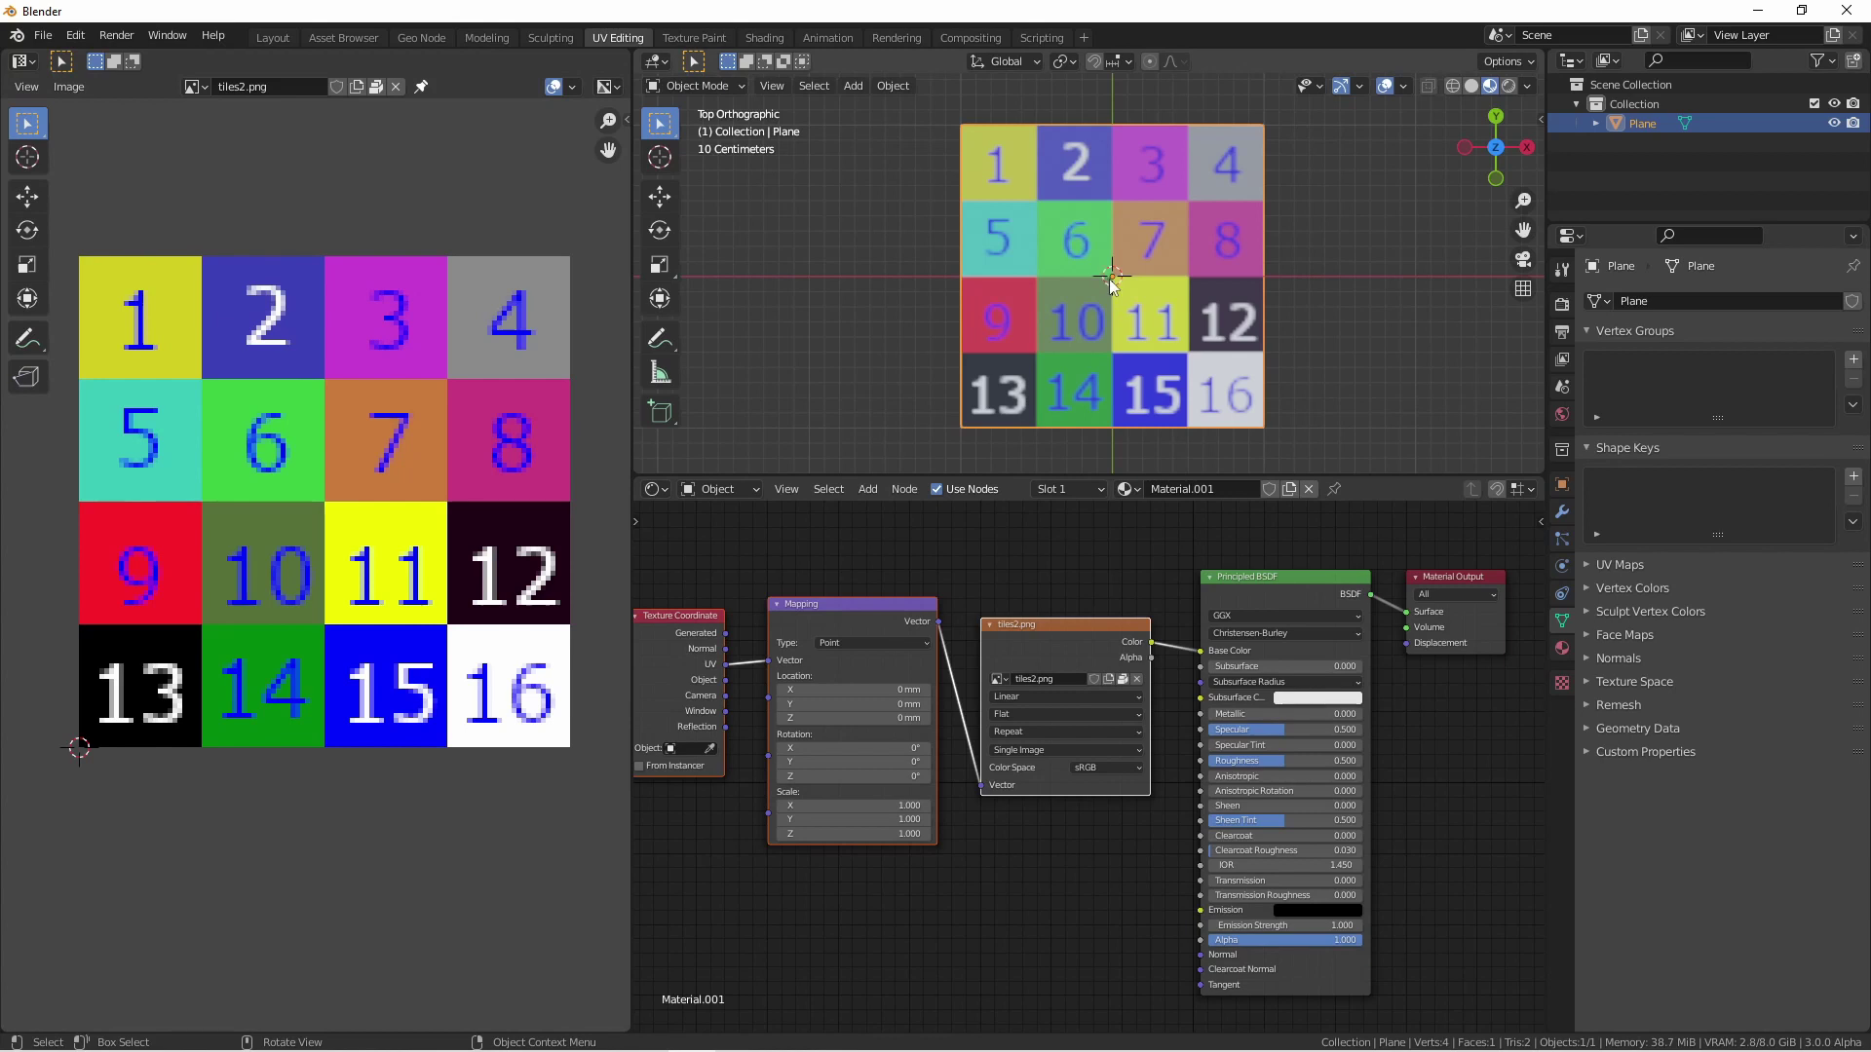
- Project the plane's UVs from the current top view in Edit Mode
key(Tab)
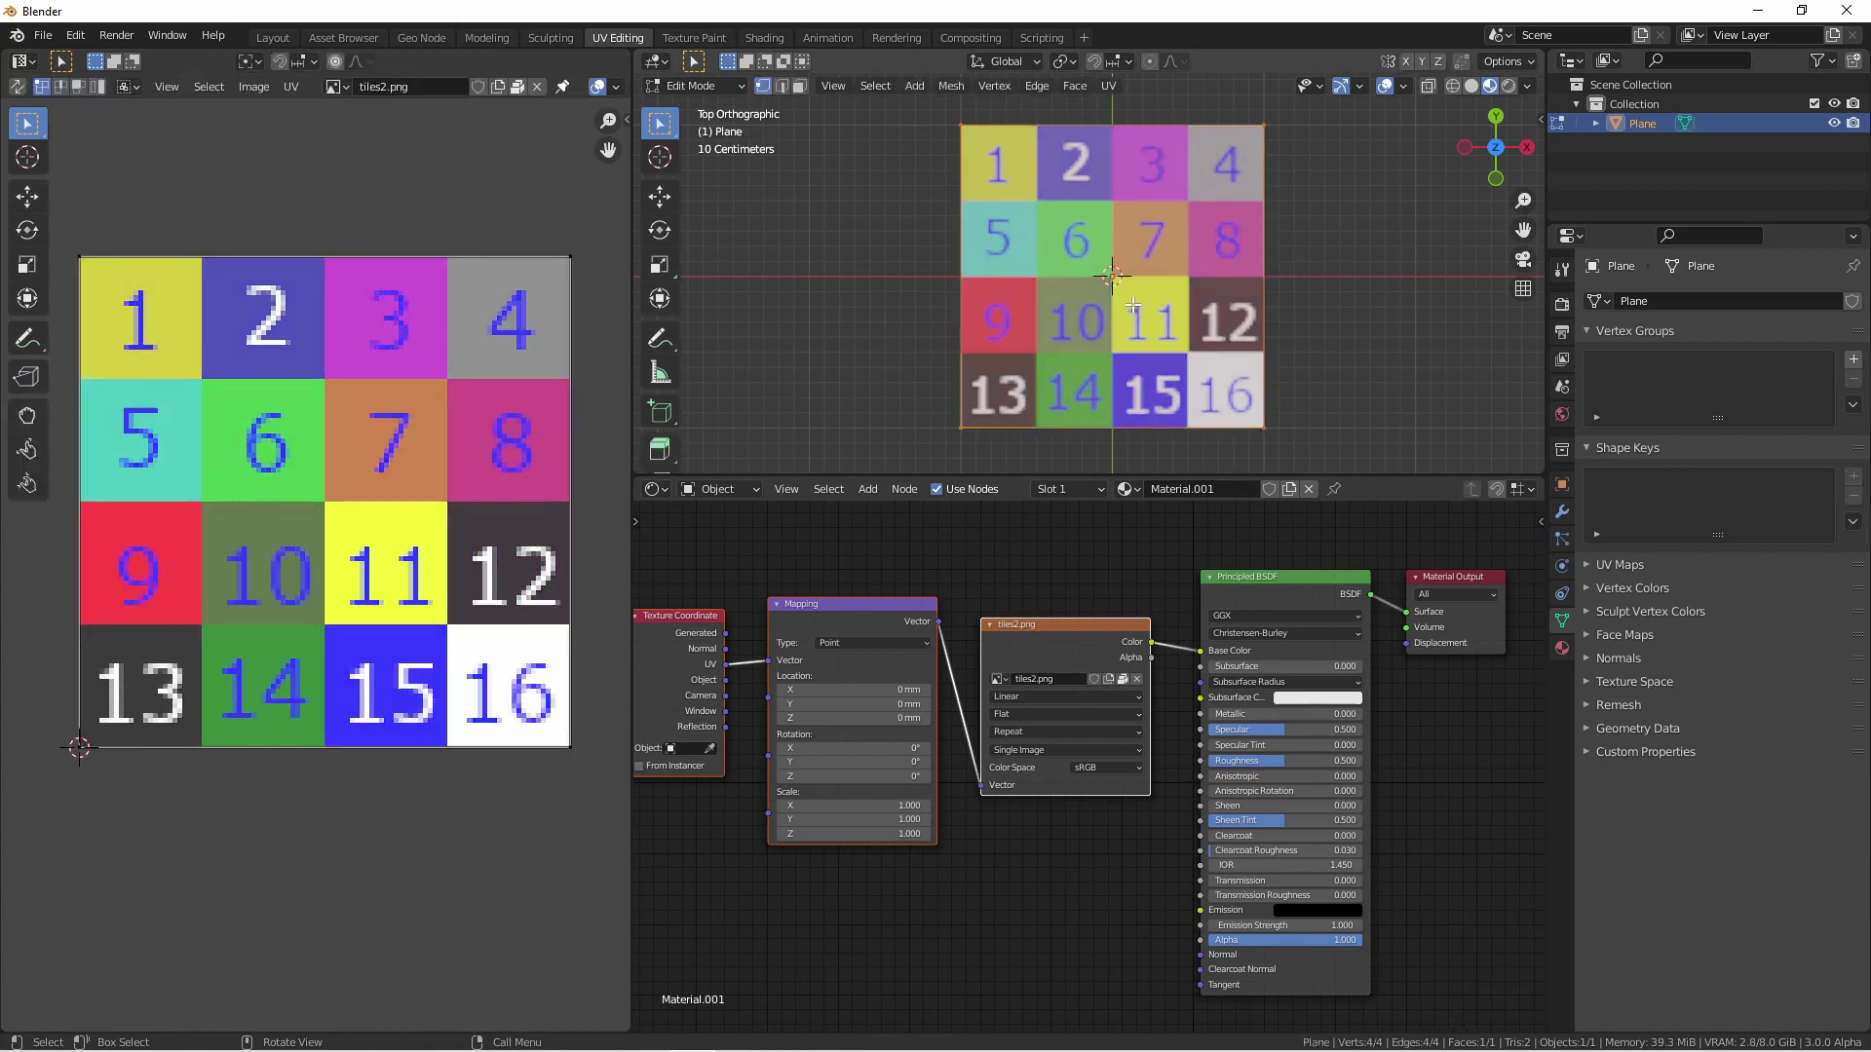
key(u)
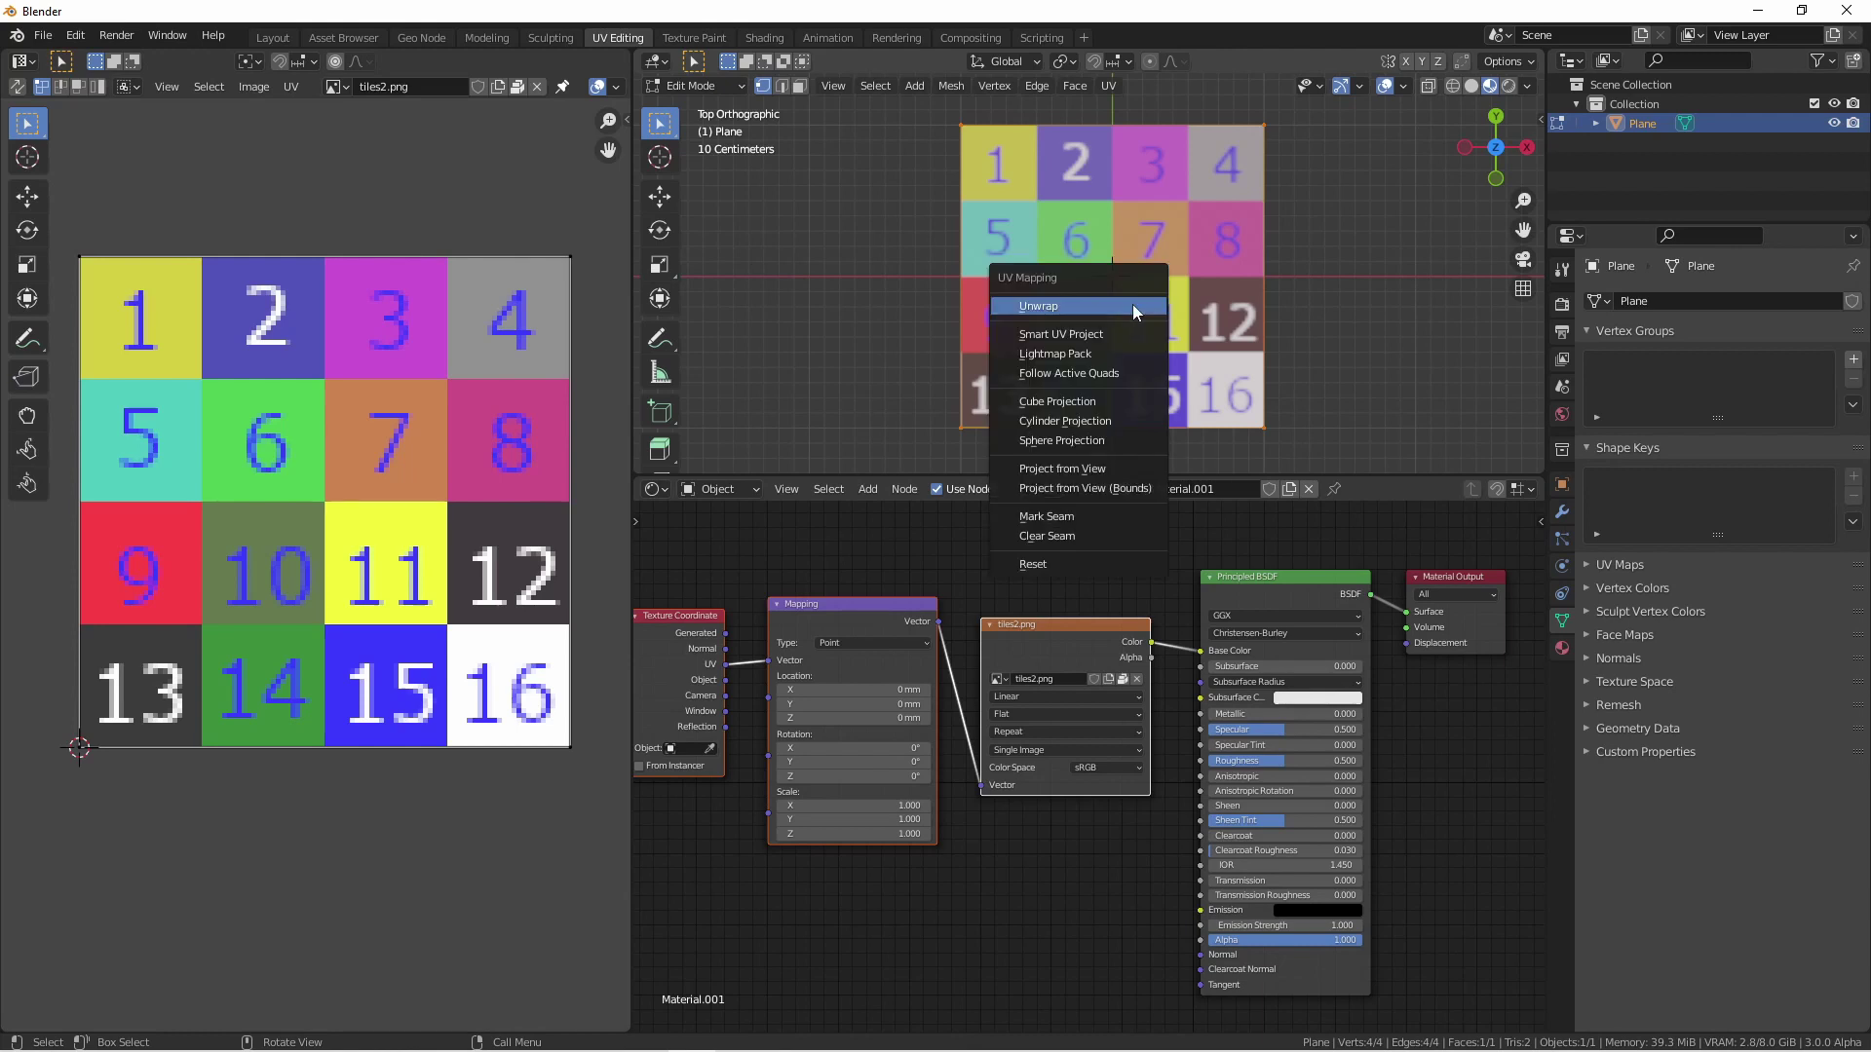
click(1109, 466)
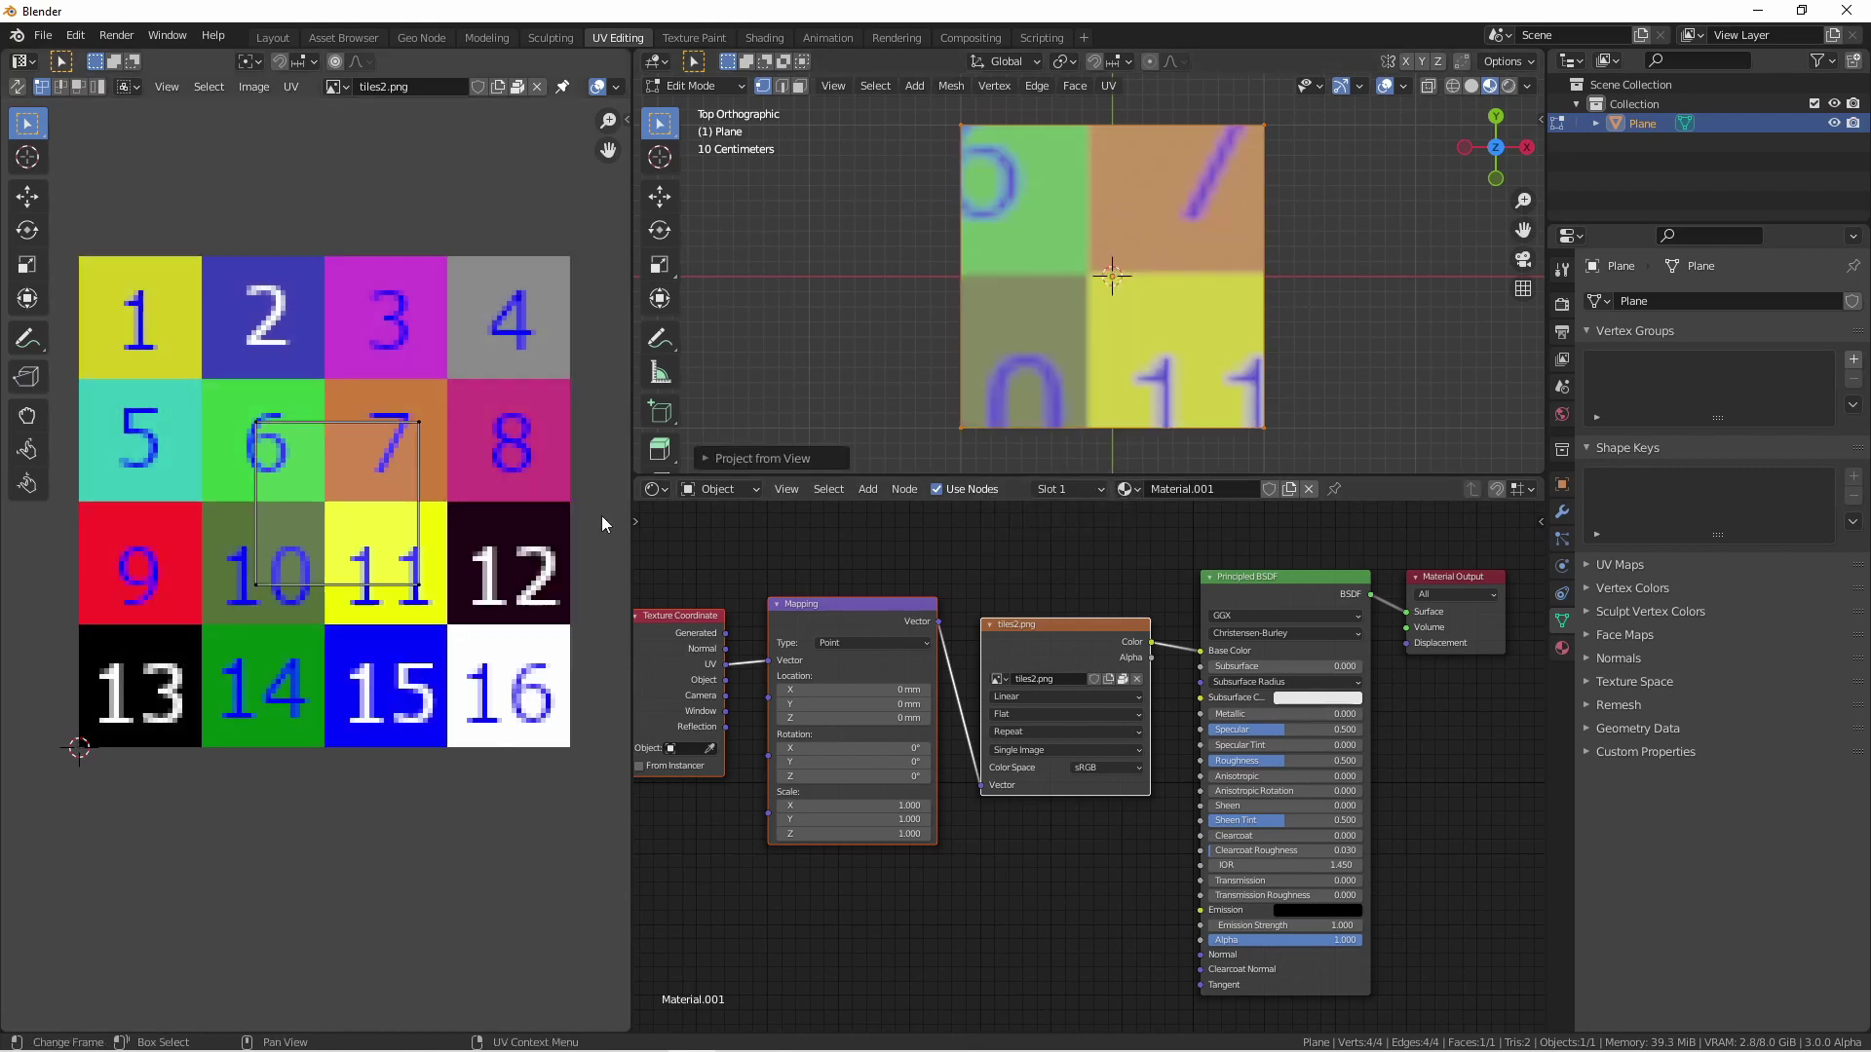
- Move the whole UV square along X onto tile 1 of the atlas
key(a)
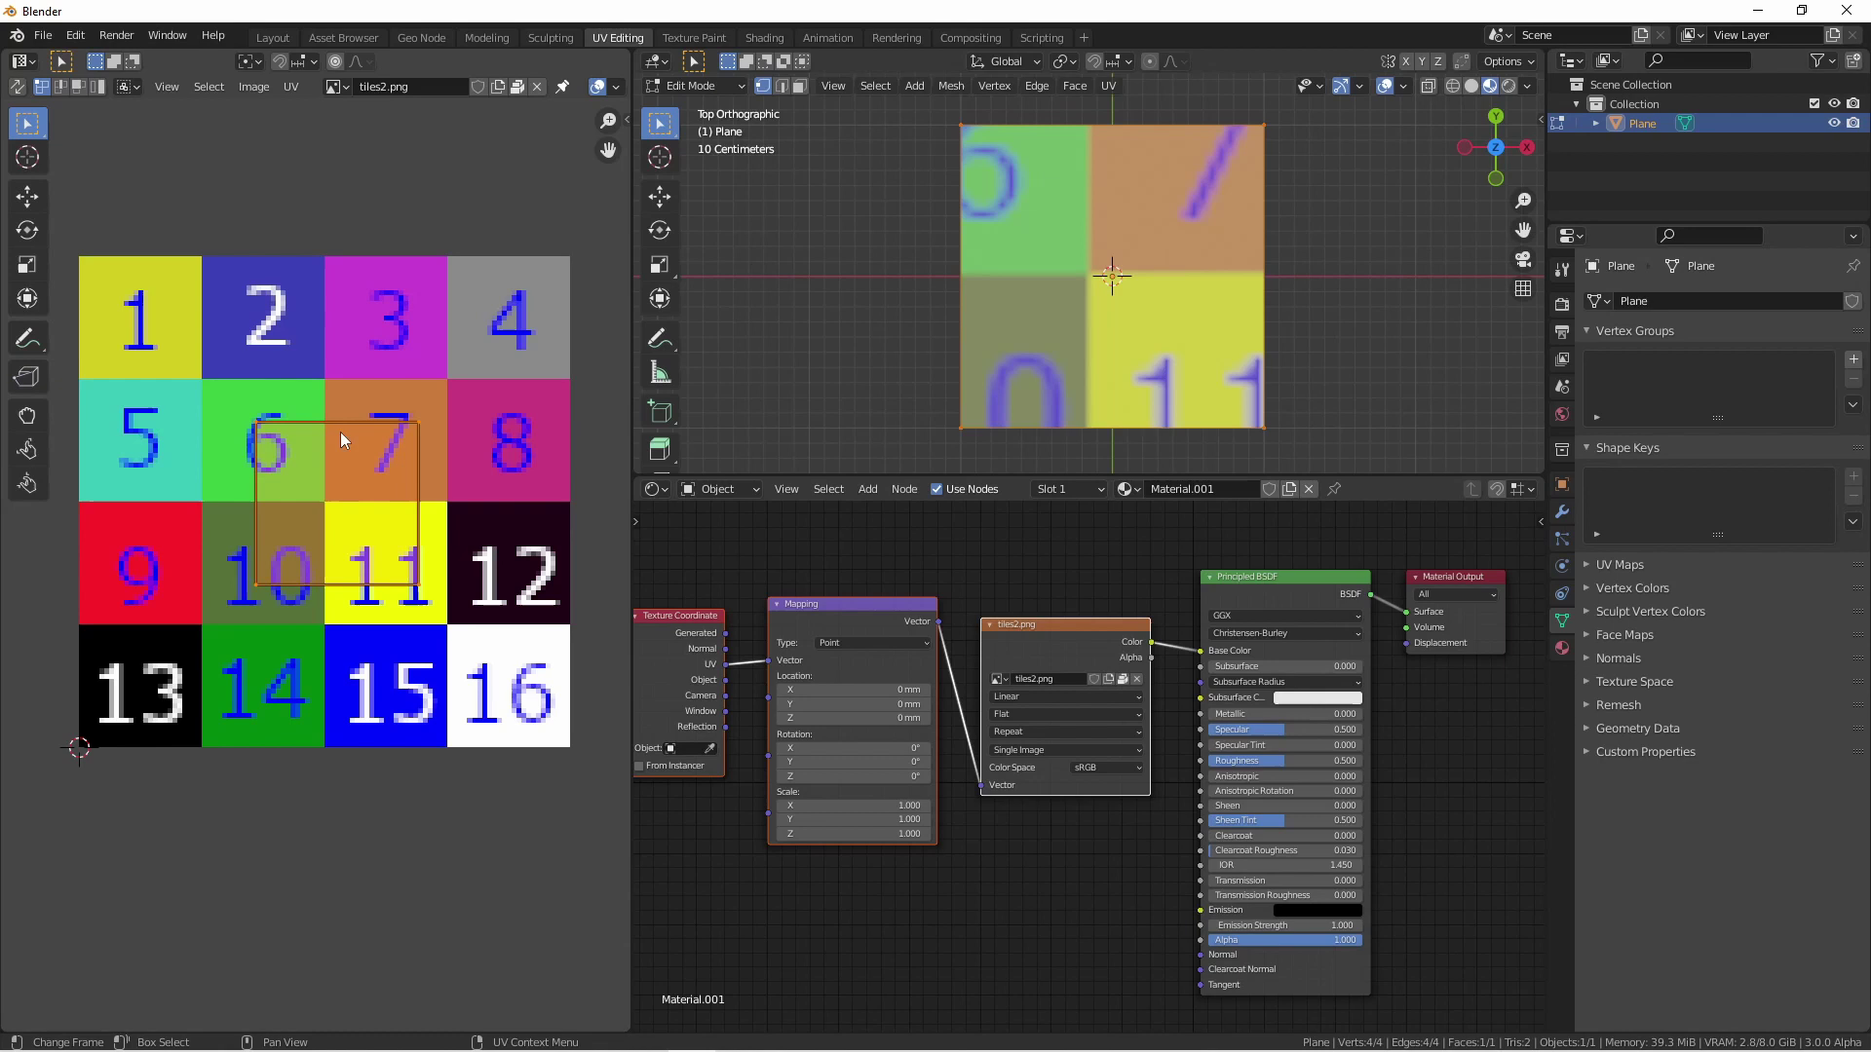
key(g)
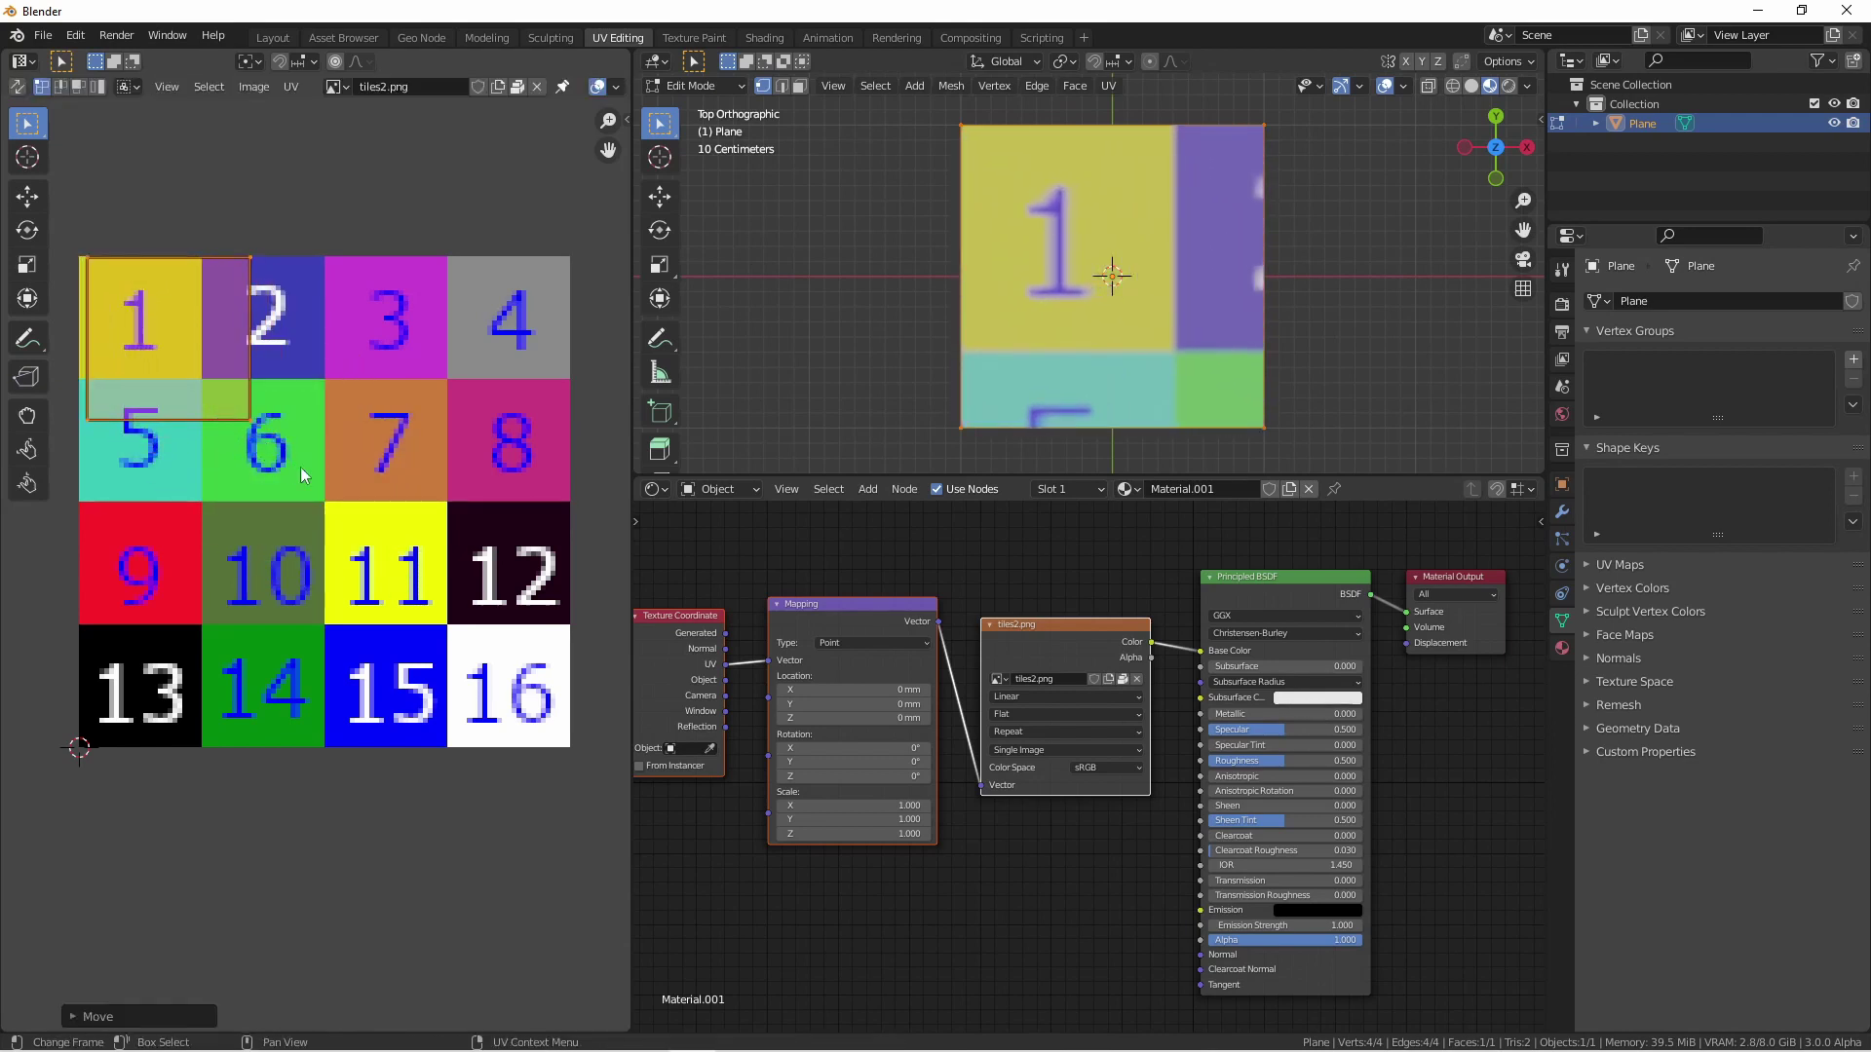
key(x)
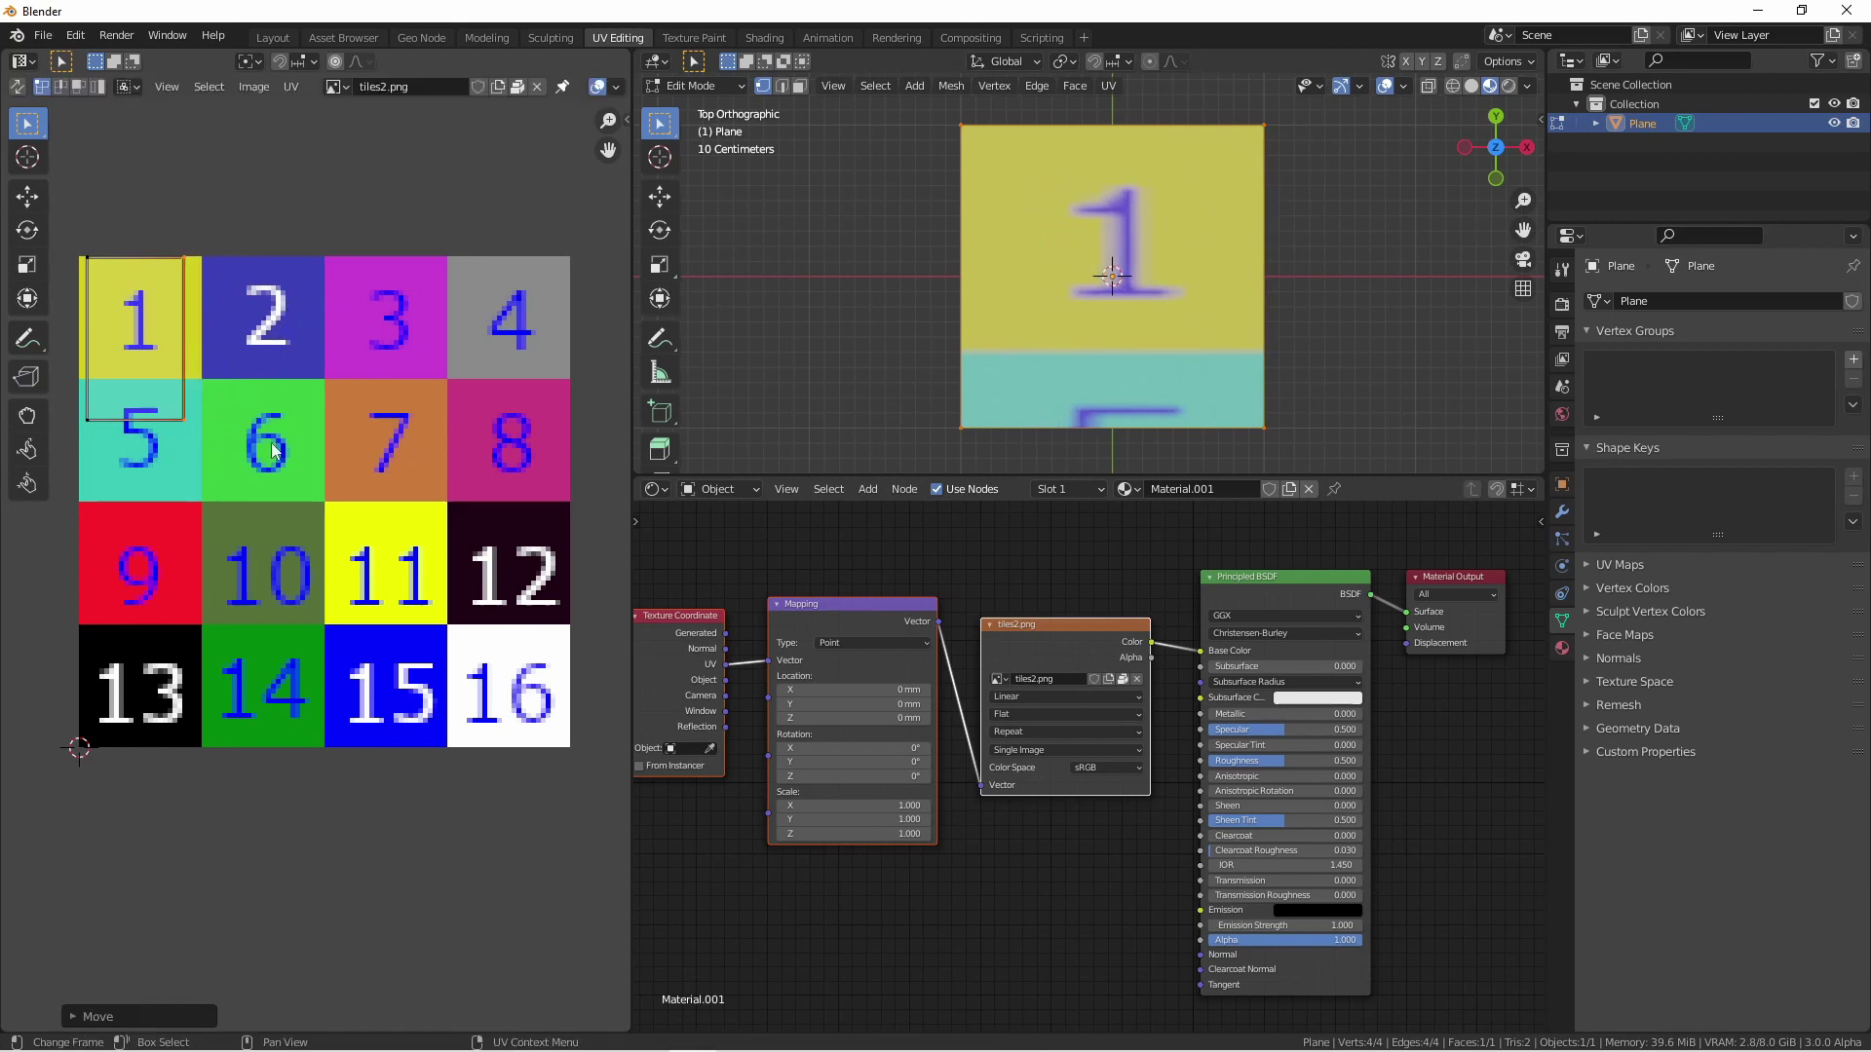
click(271, 442)
scroll(343, 419, up, 5)
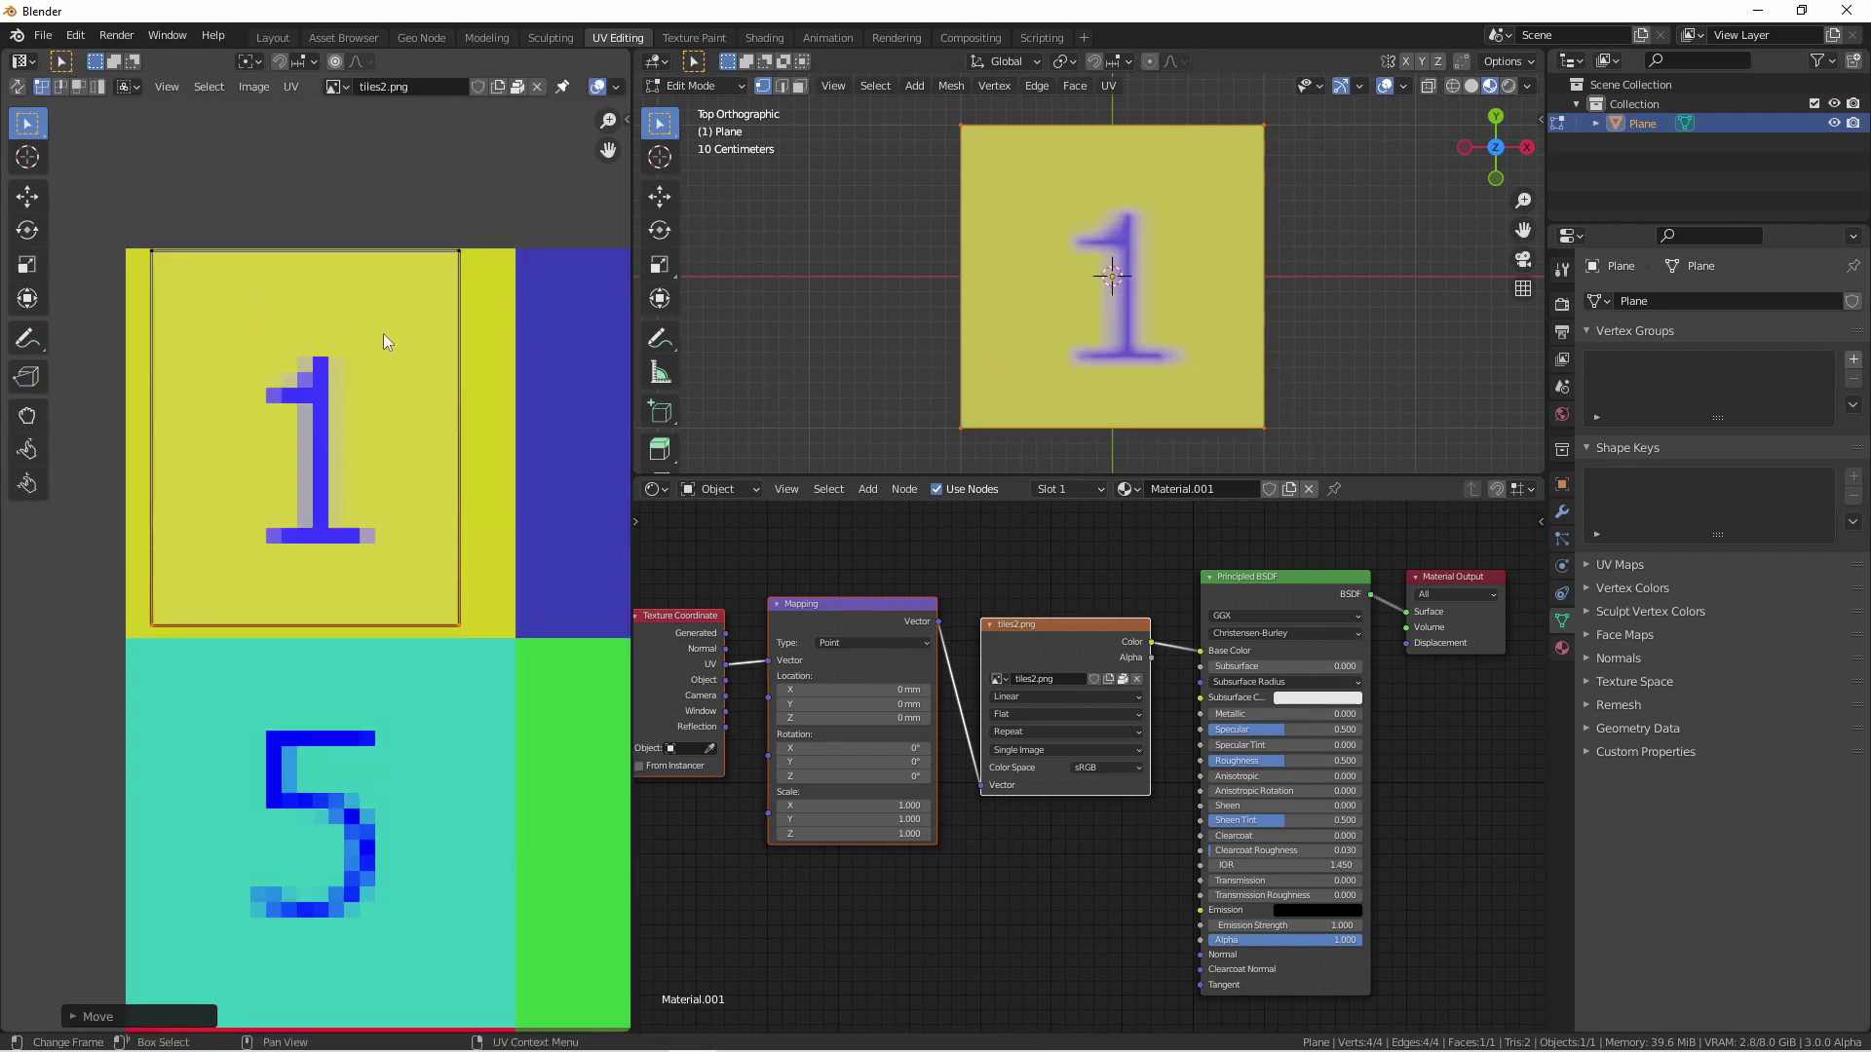
middle_drag(383, 334, 366, 454)
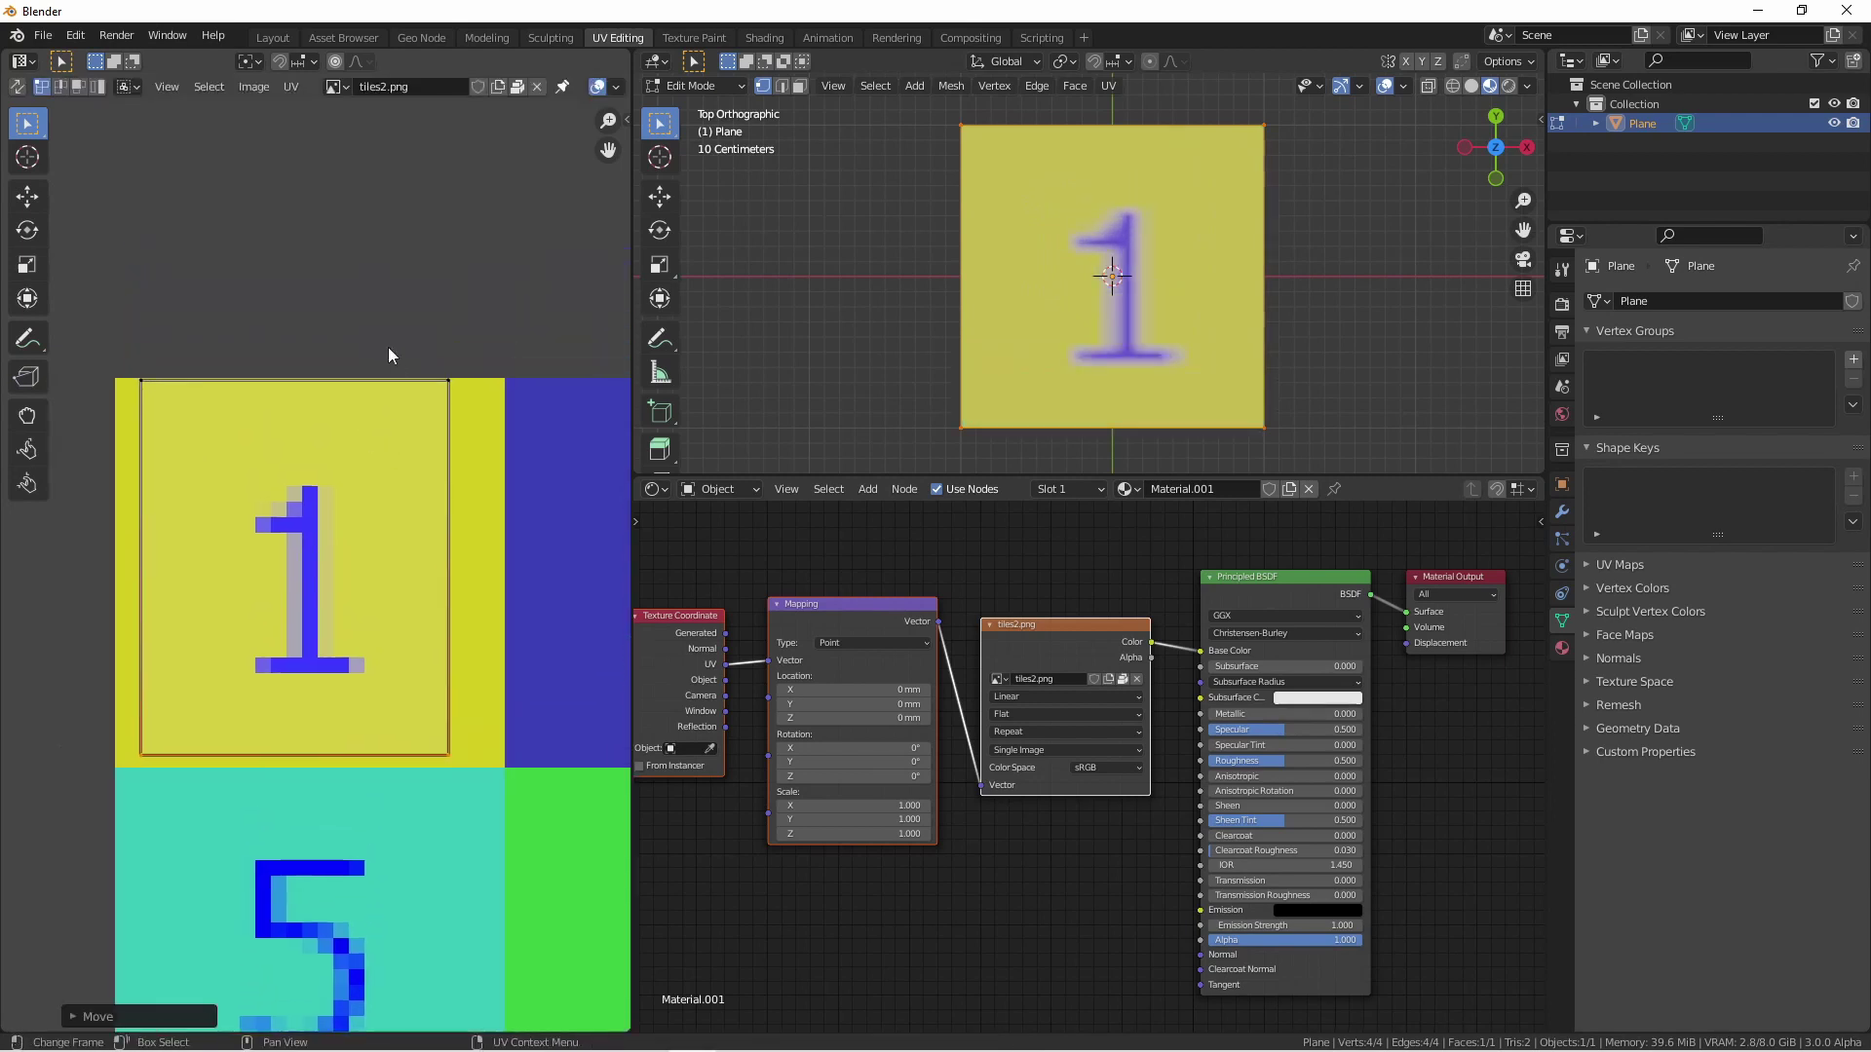
- Show the UV Vertex panel and select the top-left UV corner
key(n)
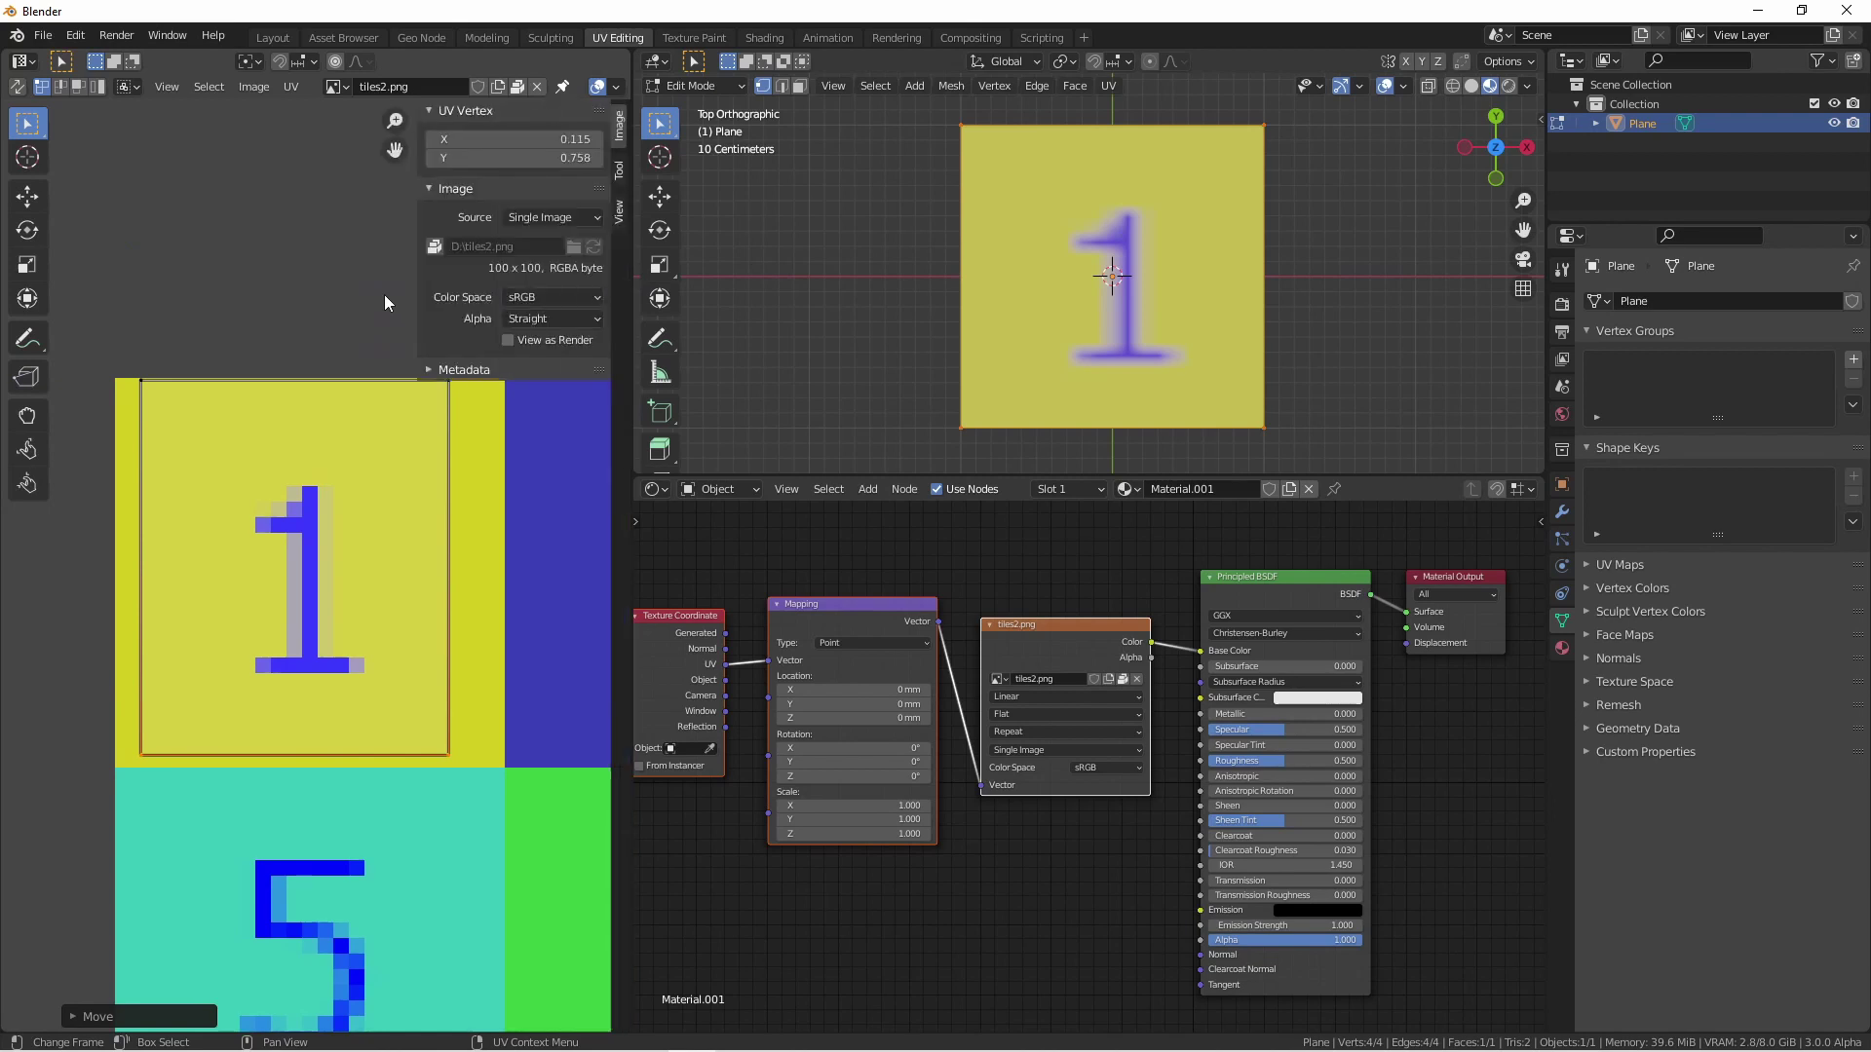
click(214, 355)
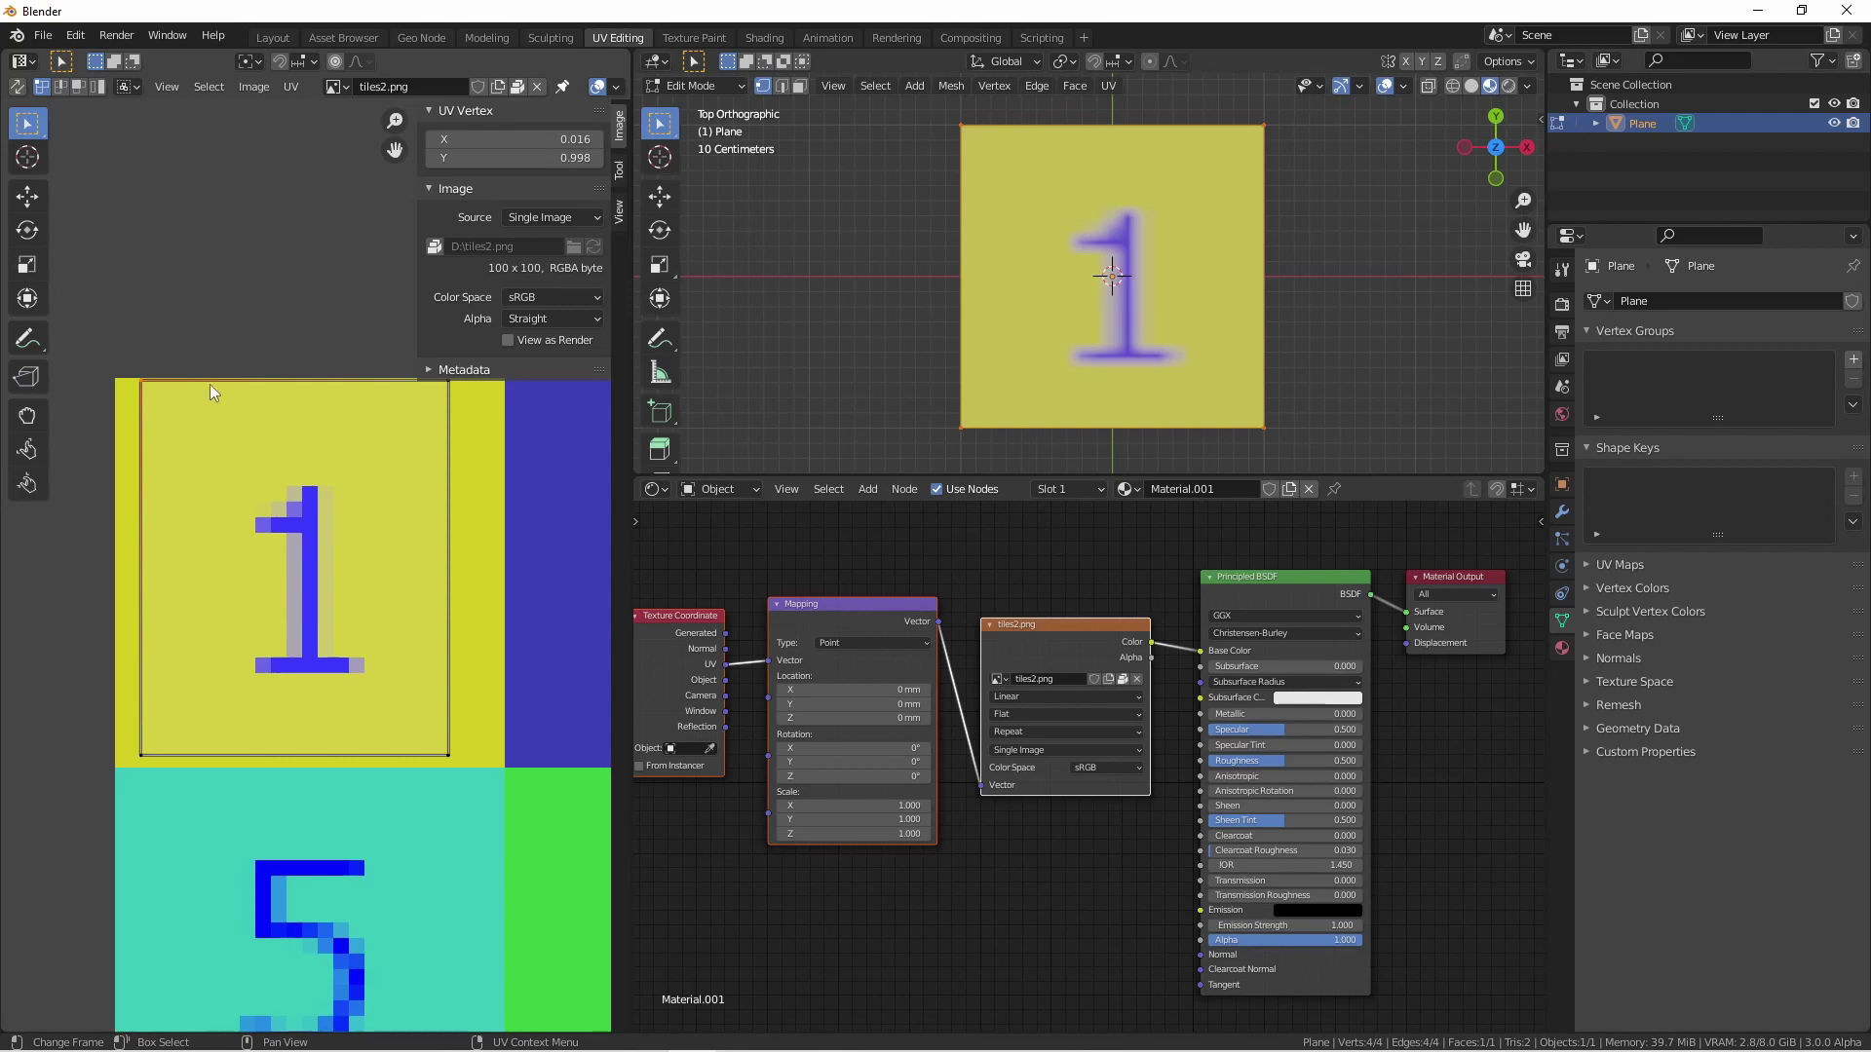
scroll(208, 384, down, 4)
scroll(178, 538, down, 1)
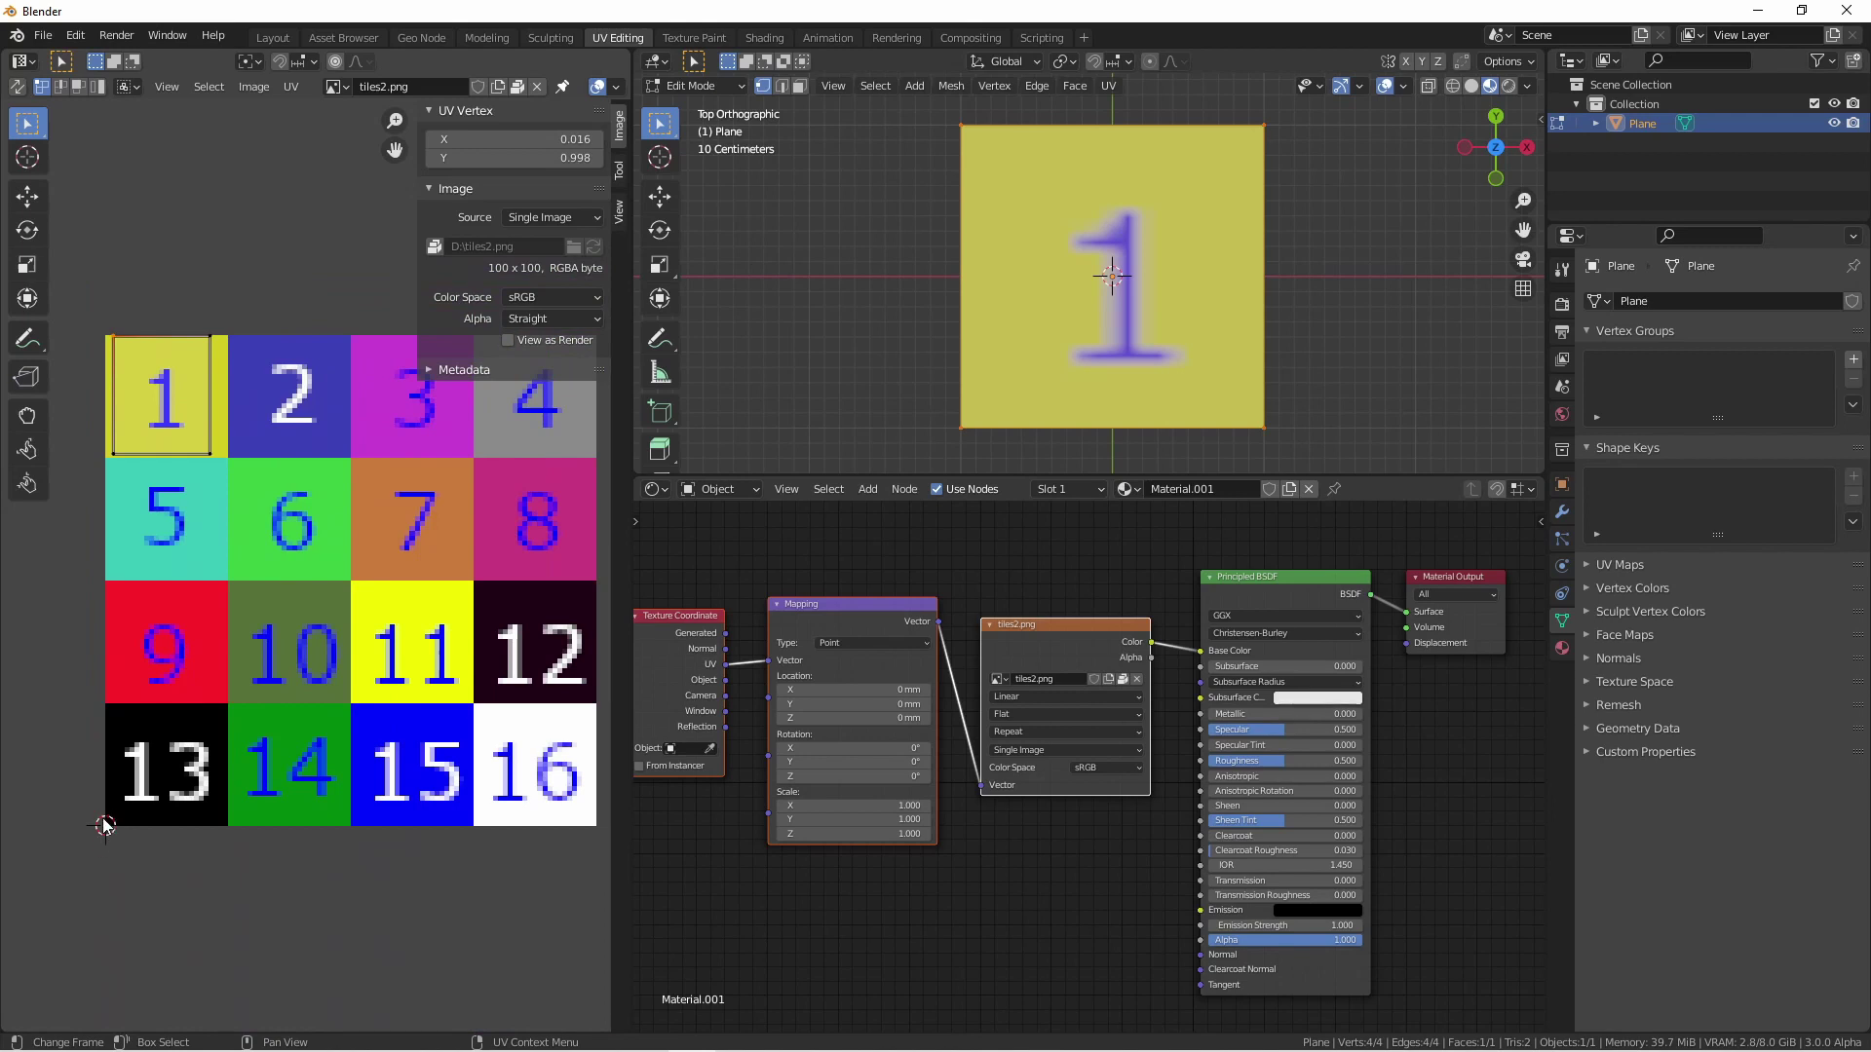
middle_drag(132, 817, 93, 883)
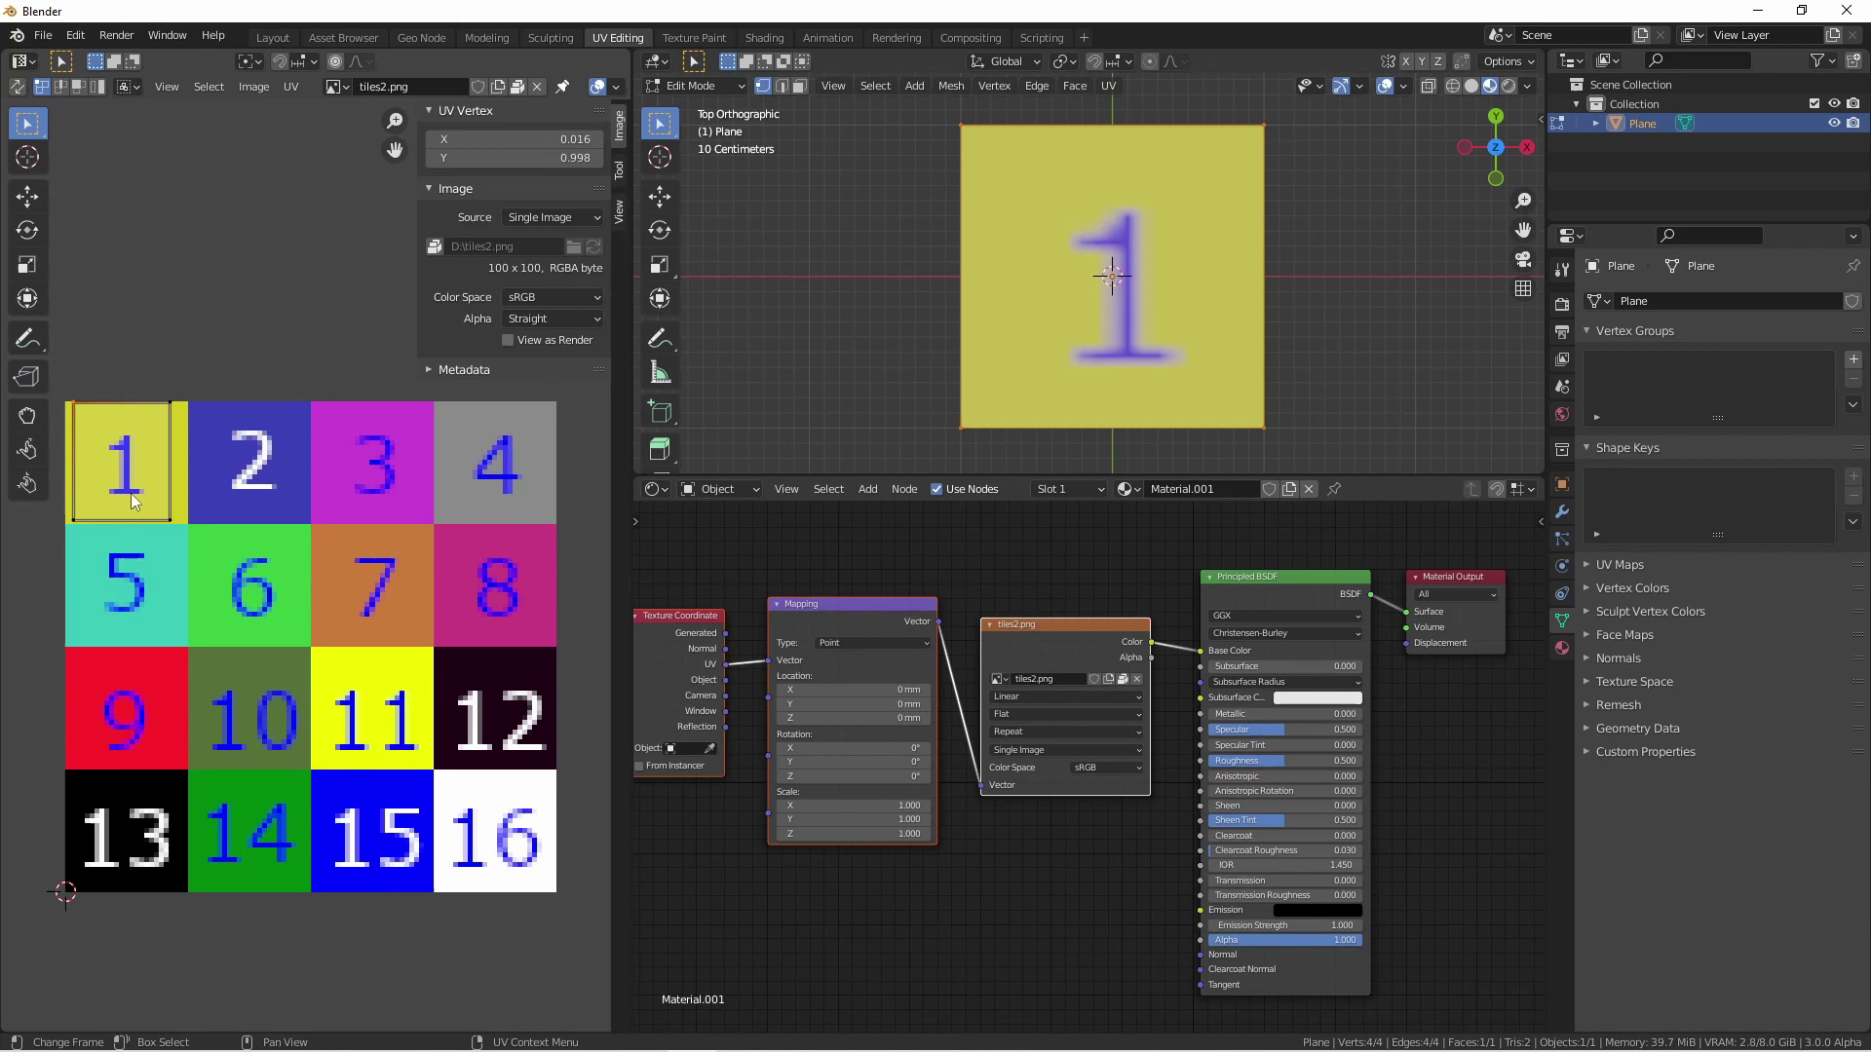
scroll(133, 794, up, 3)
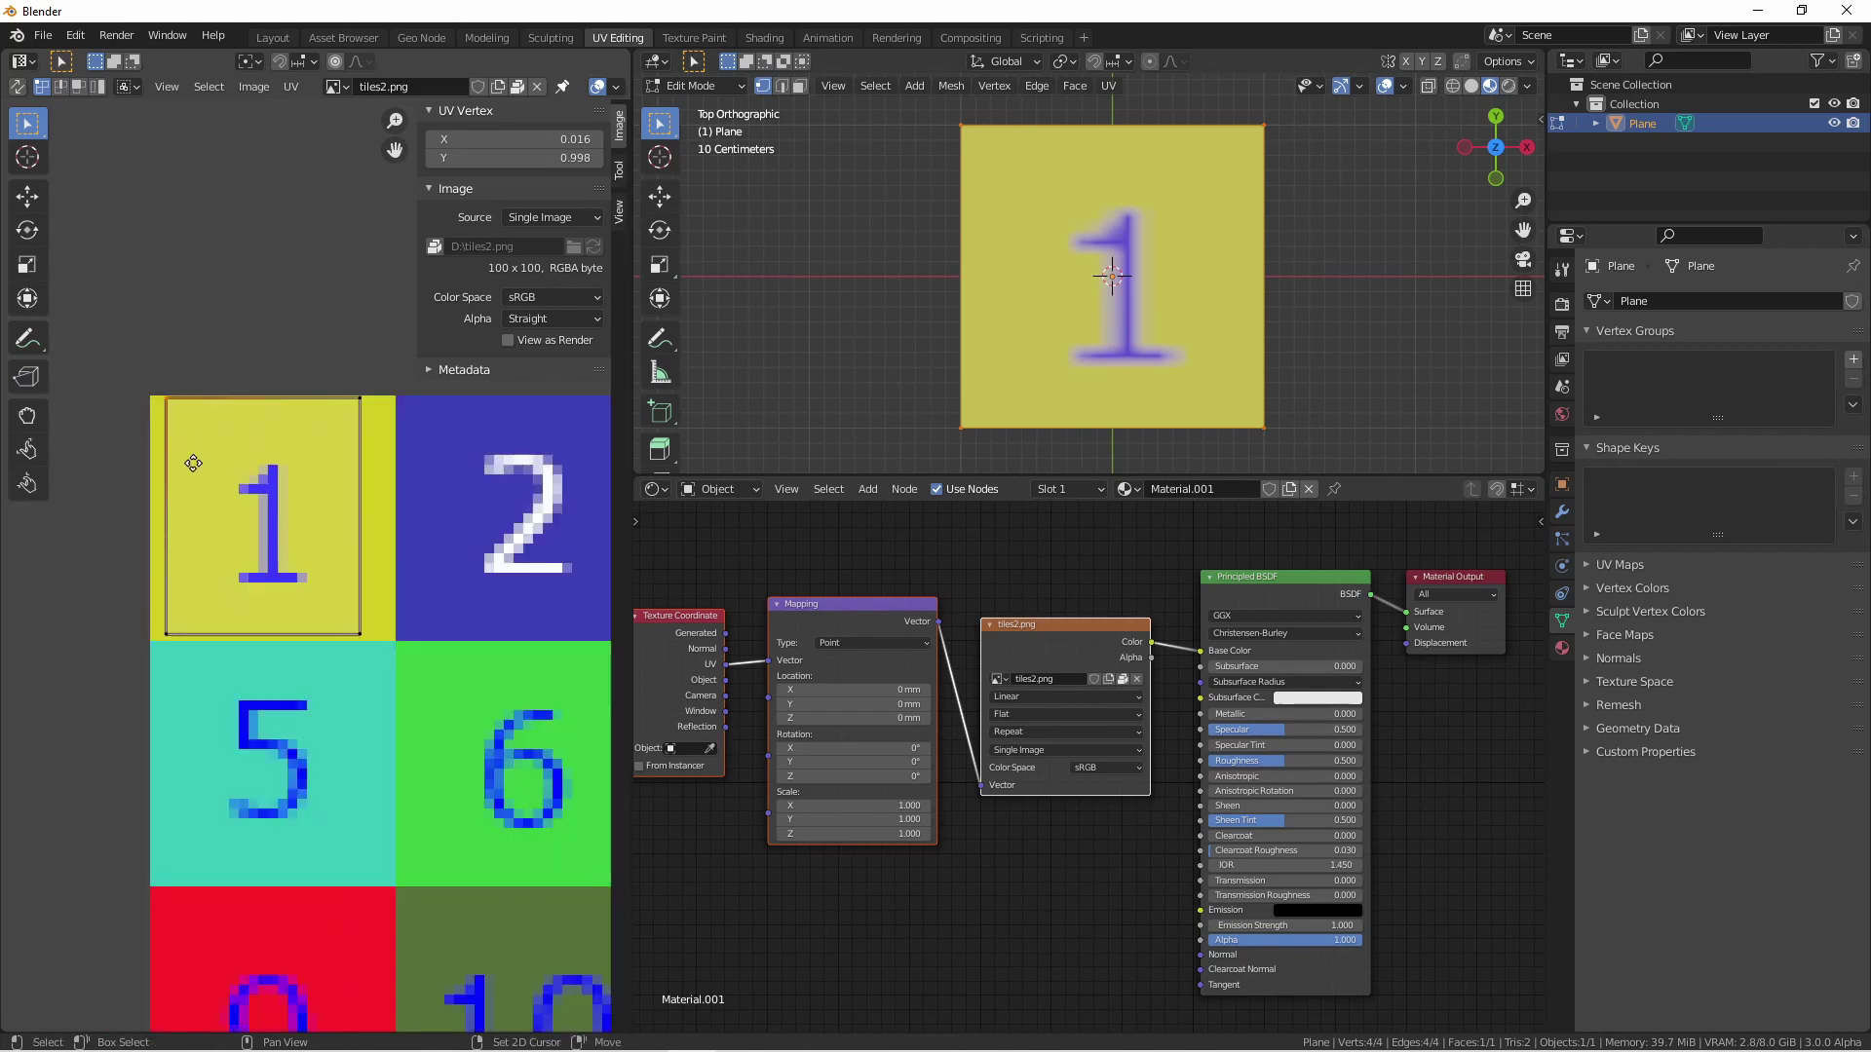
- Set the selected UV corner's coordinates to X 0 and Y 1
click(536, 141)
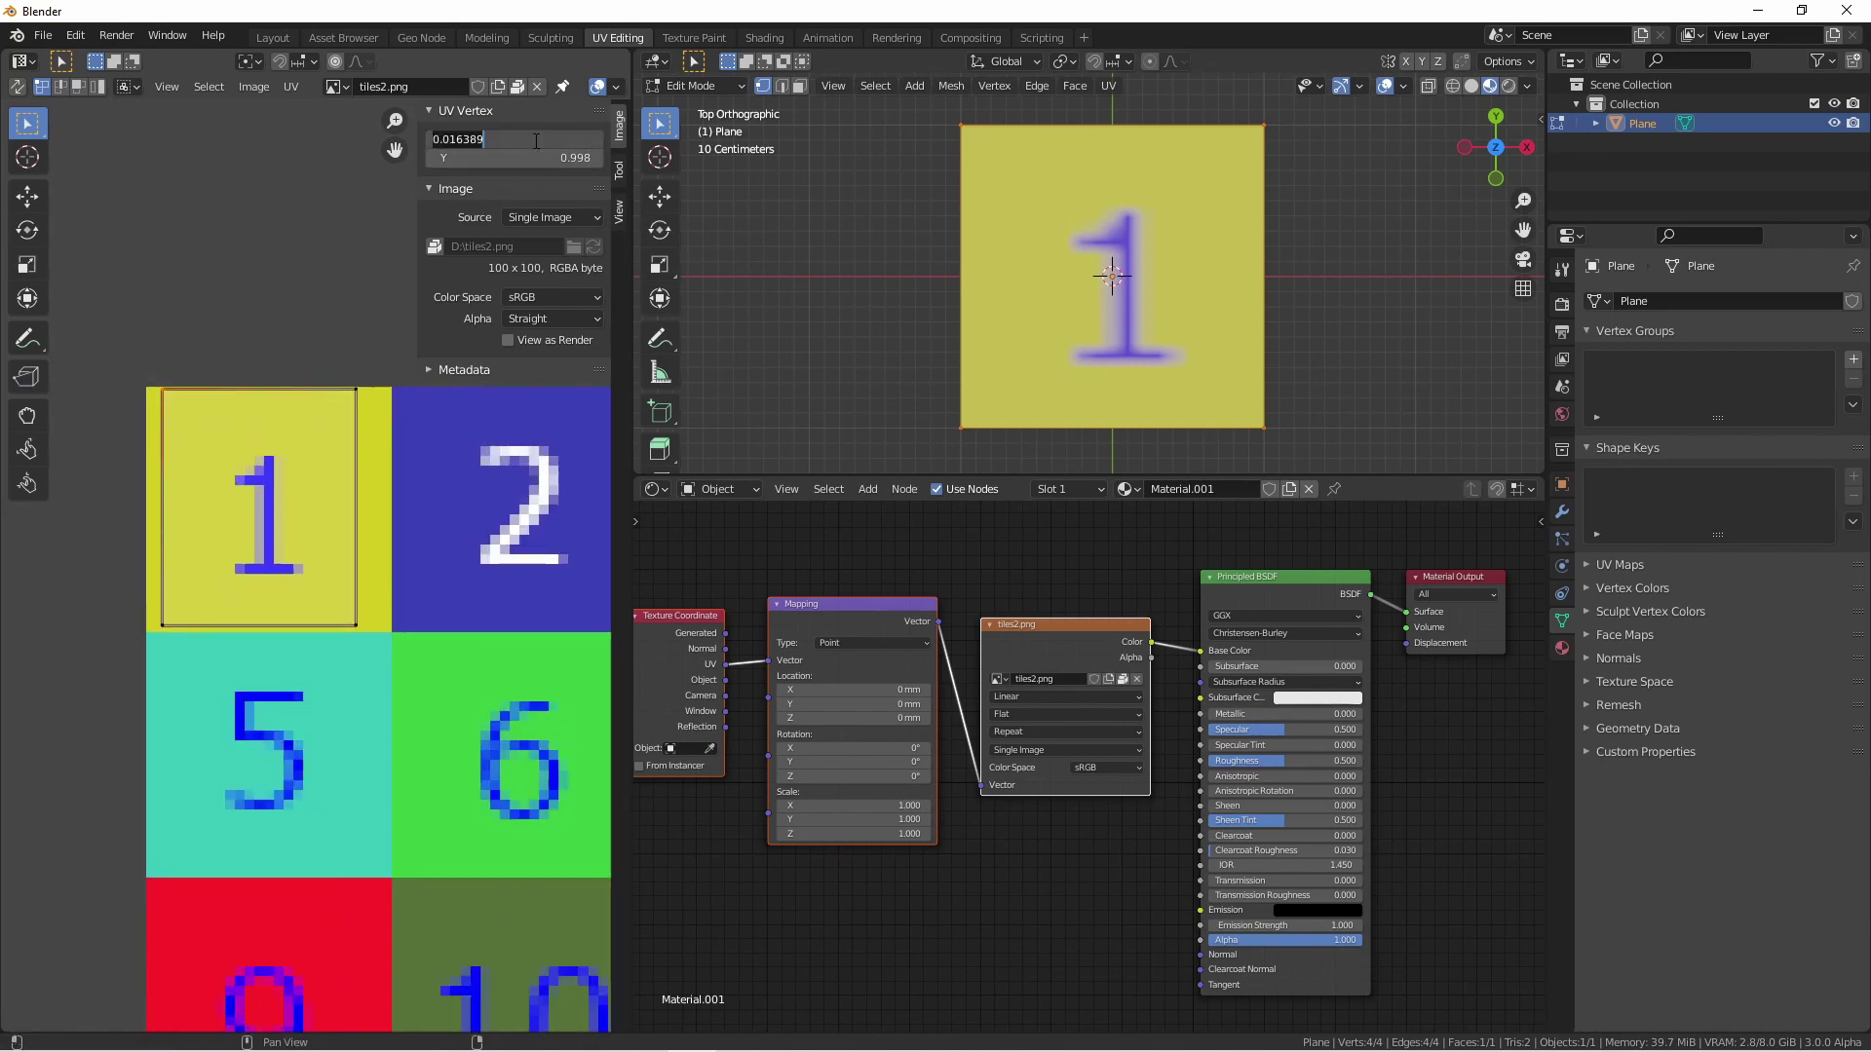
text(0)
key(Tab)
text(1)
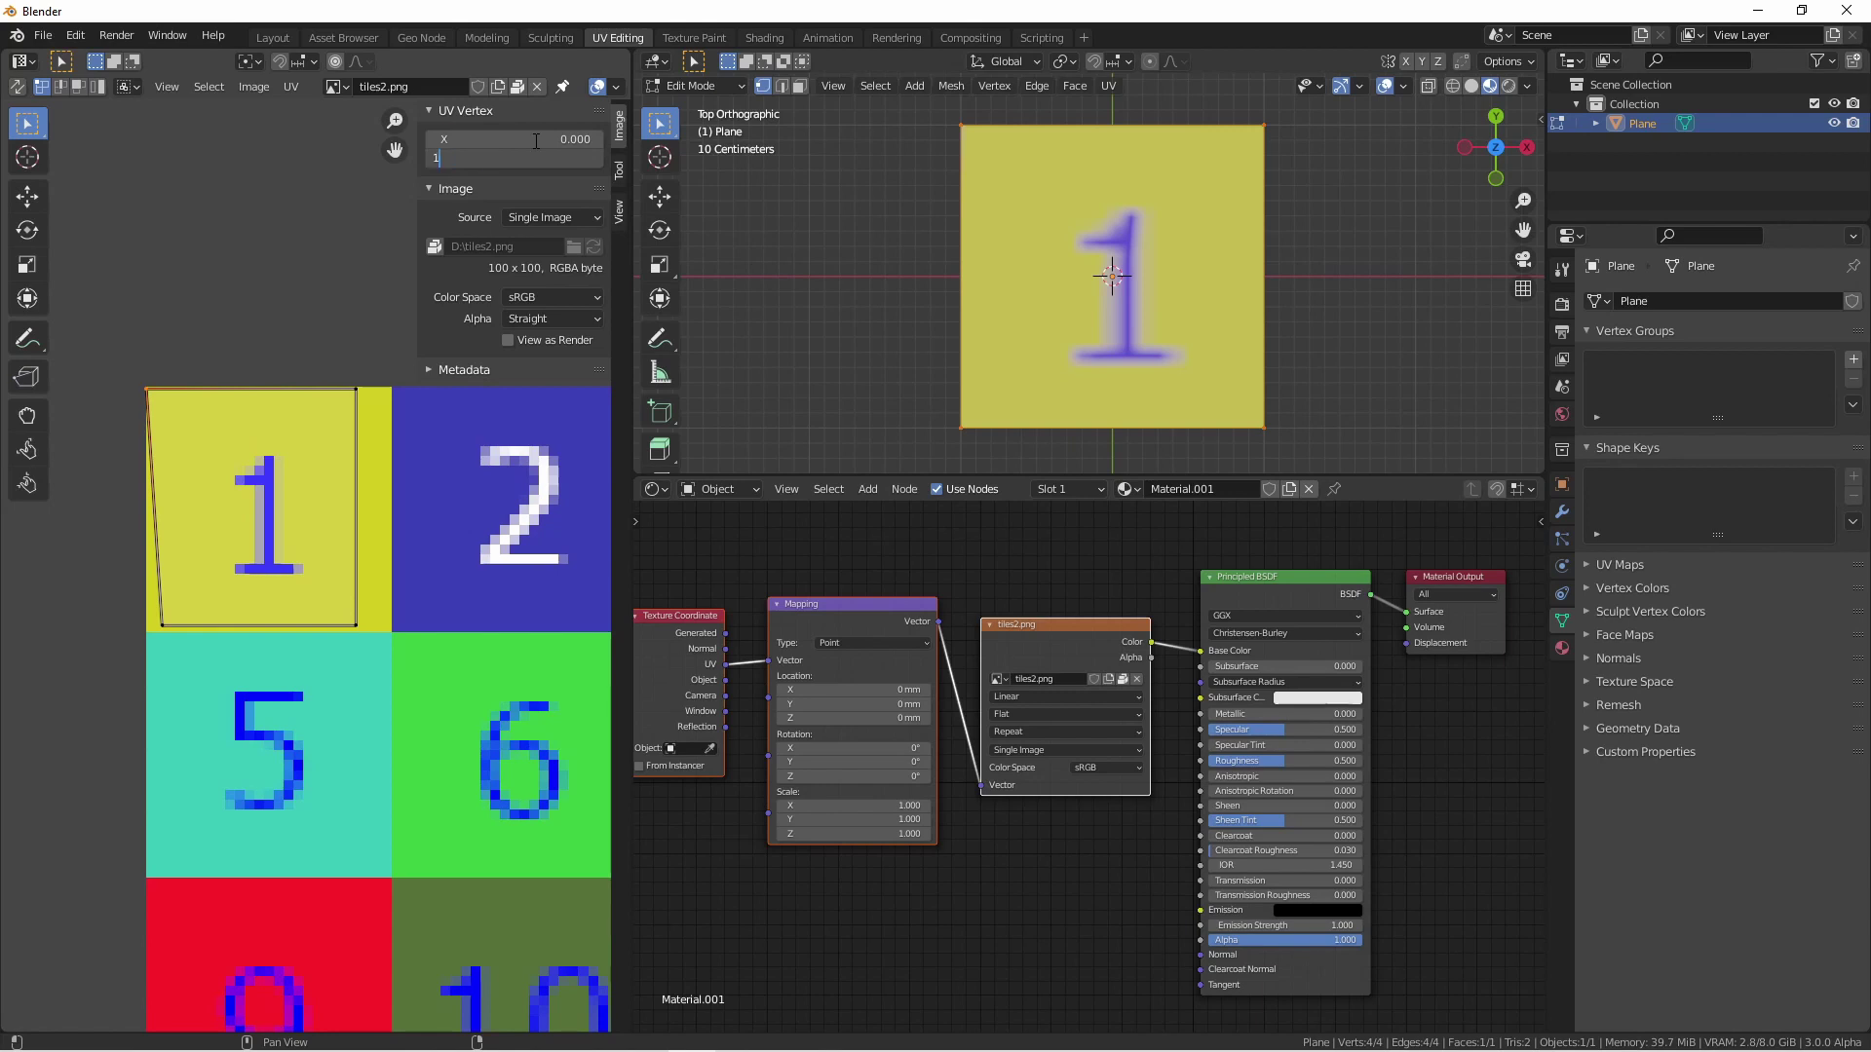
key(Tab)
key(Return)
- Set the UV corner's coordinates to X 0 and Y 0.75
double_click(484, 140)
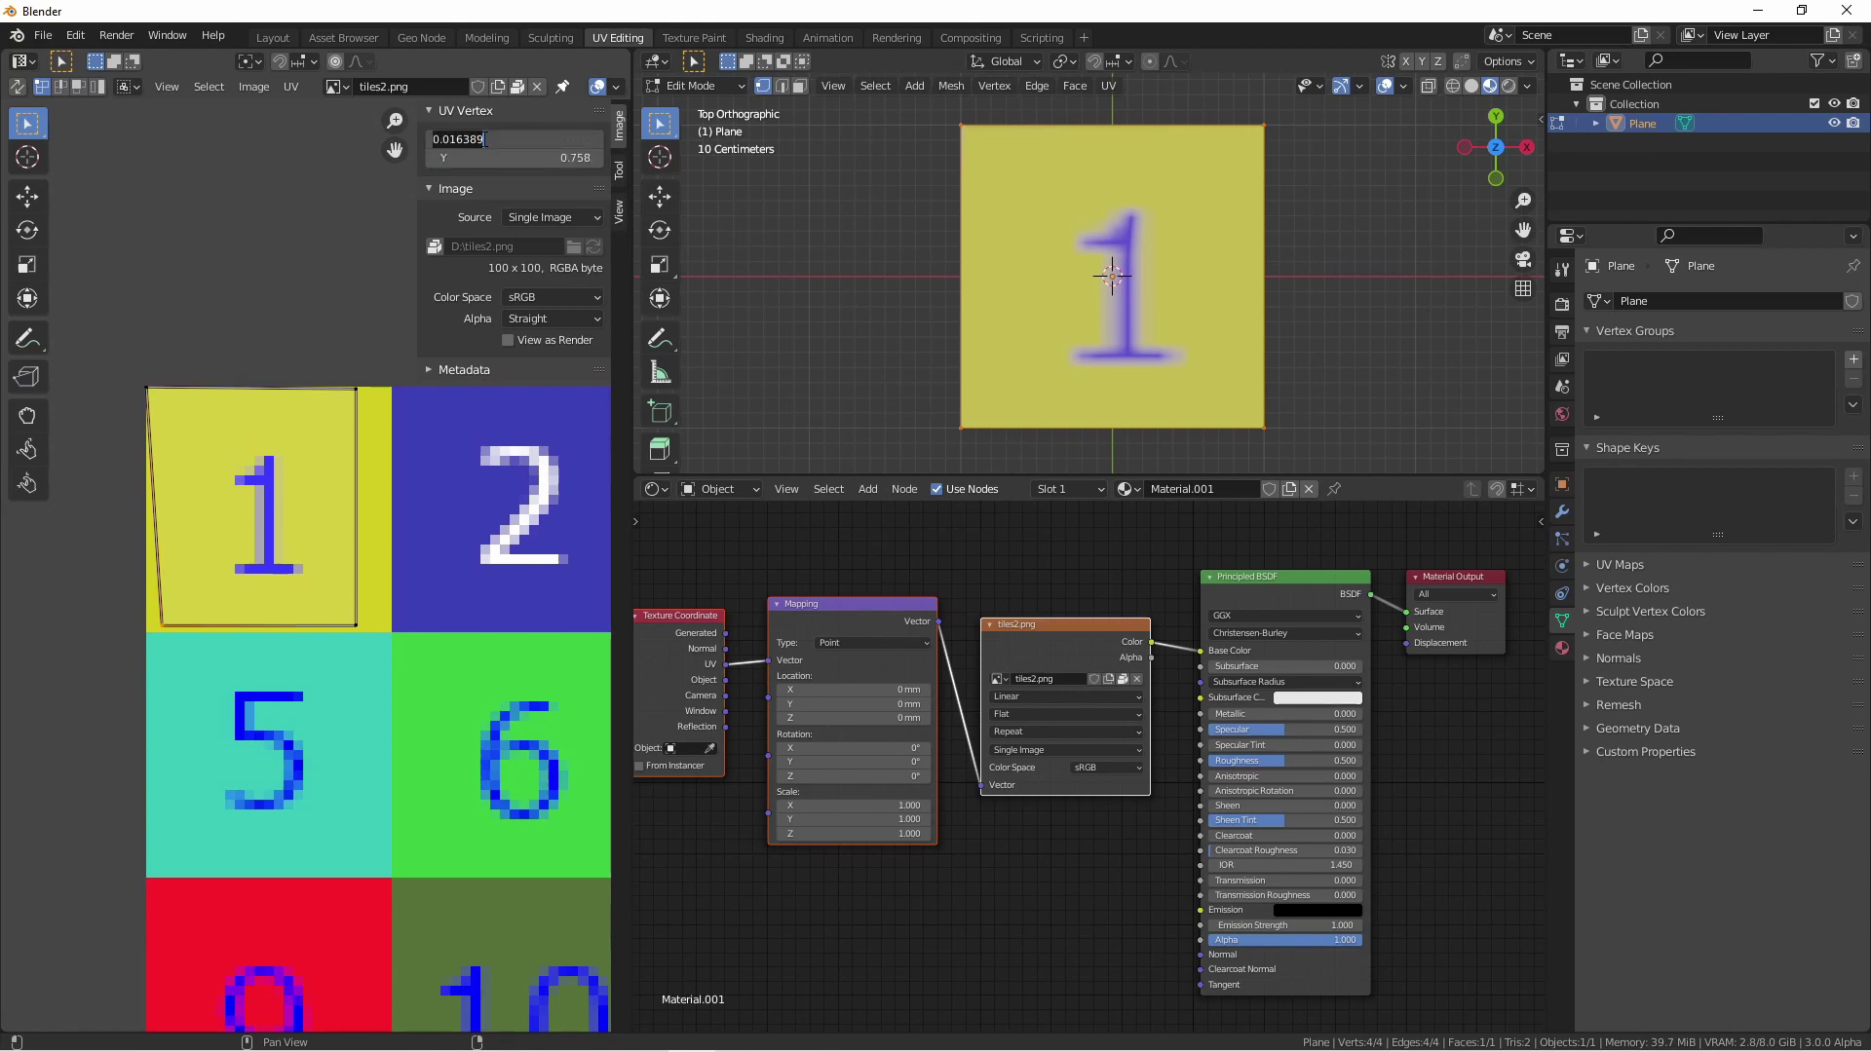
text(0)
key(Tab)
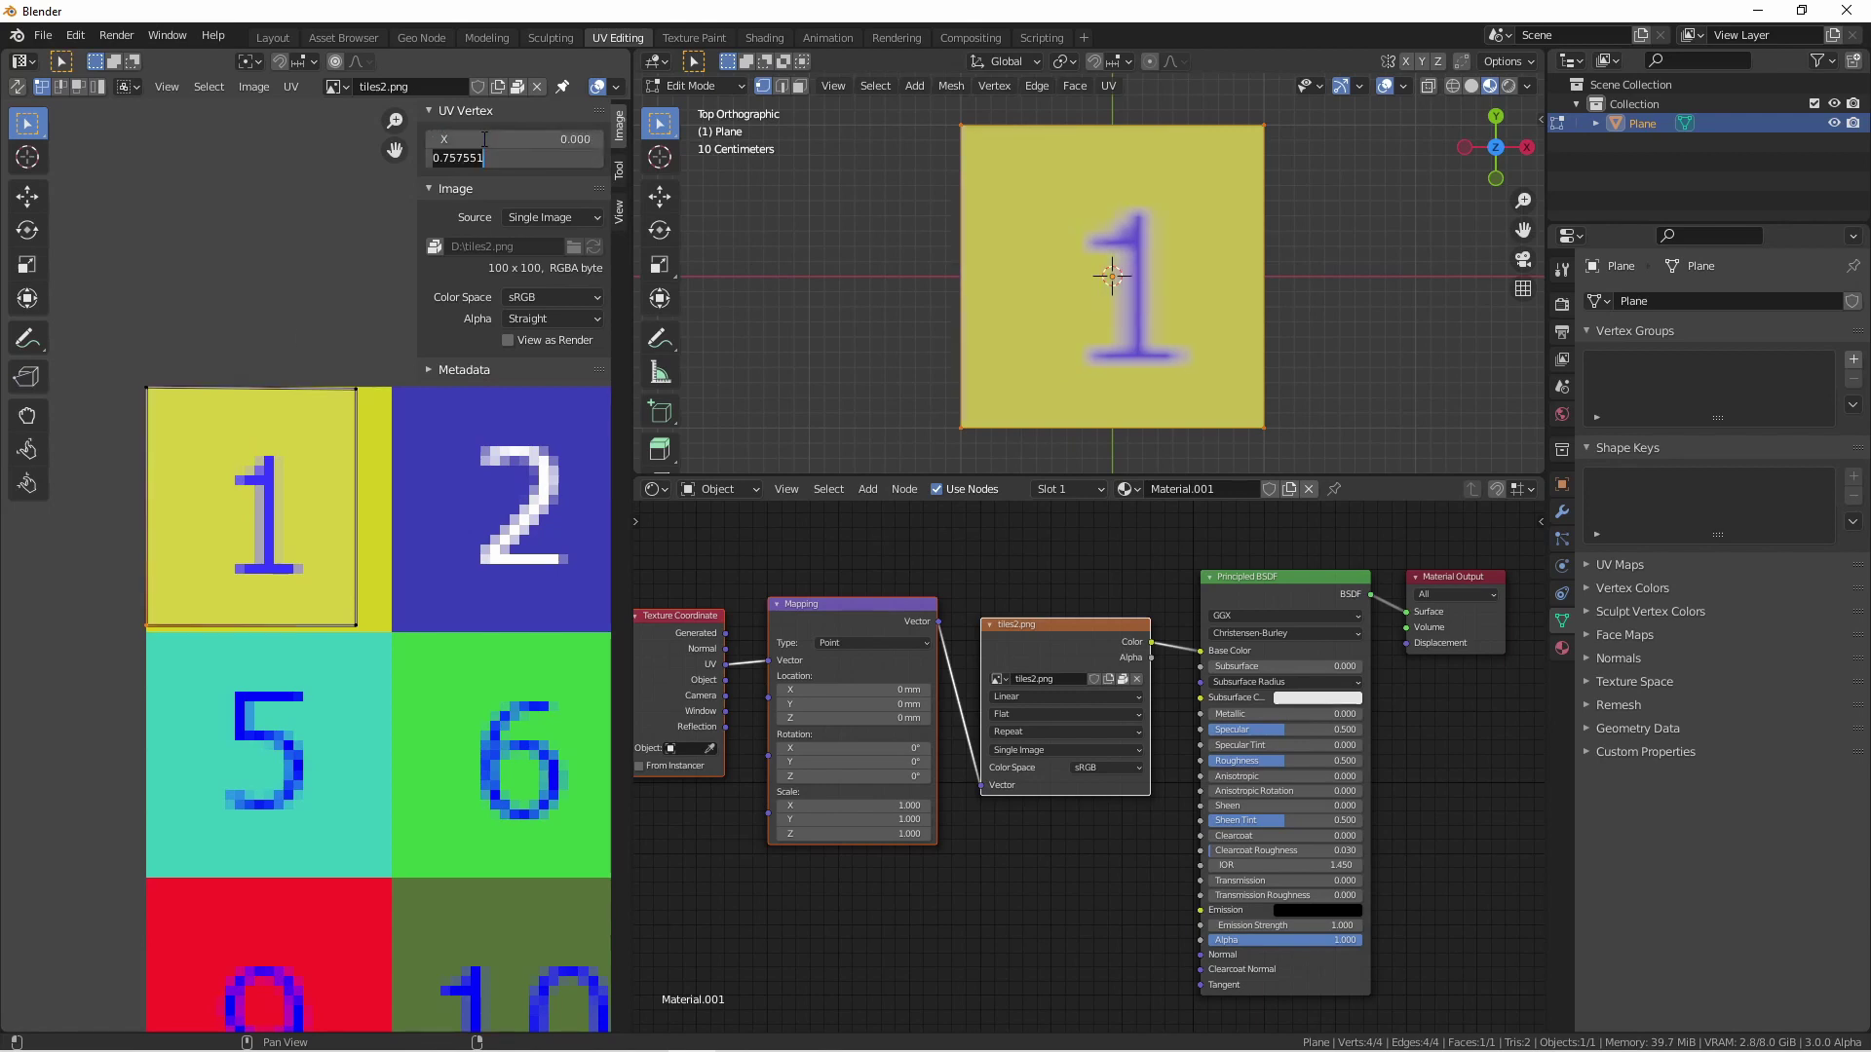
key(BackSpace)
text(0.75)
key(Return)
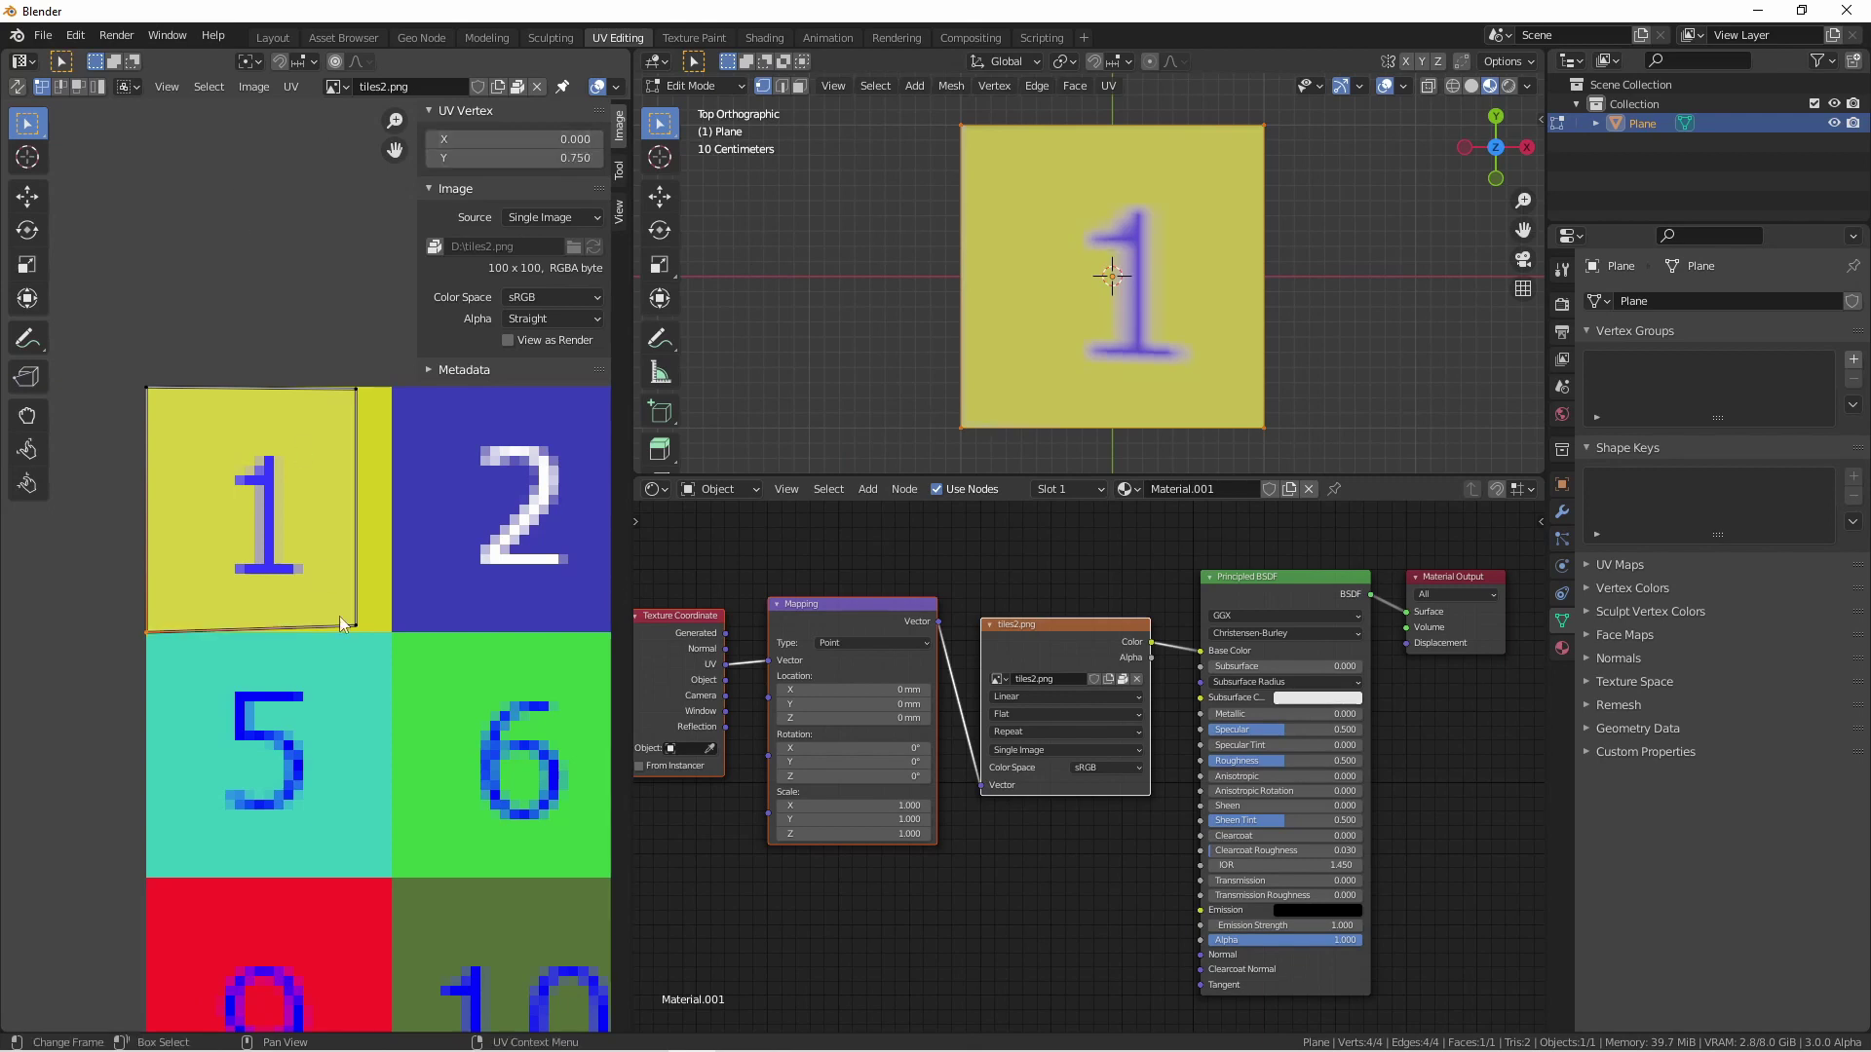
- Select the top-right UV corner and adjust its X coordinate
scroll(255, 877, down, 3)
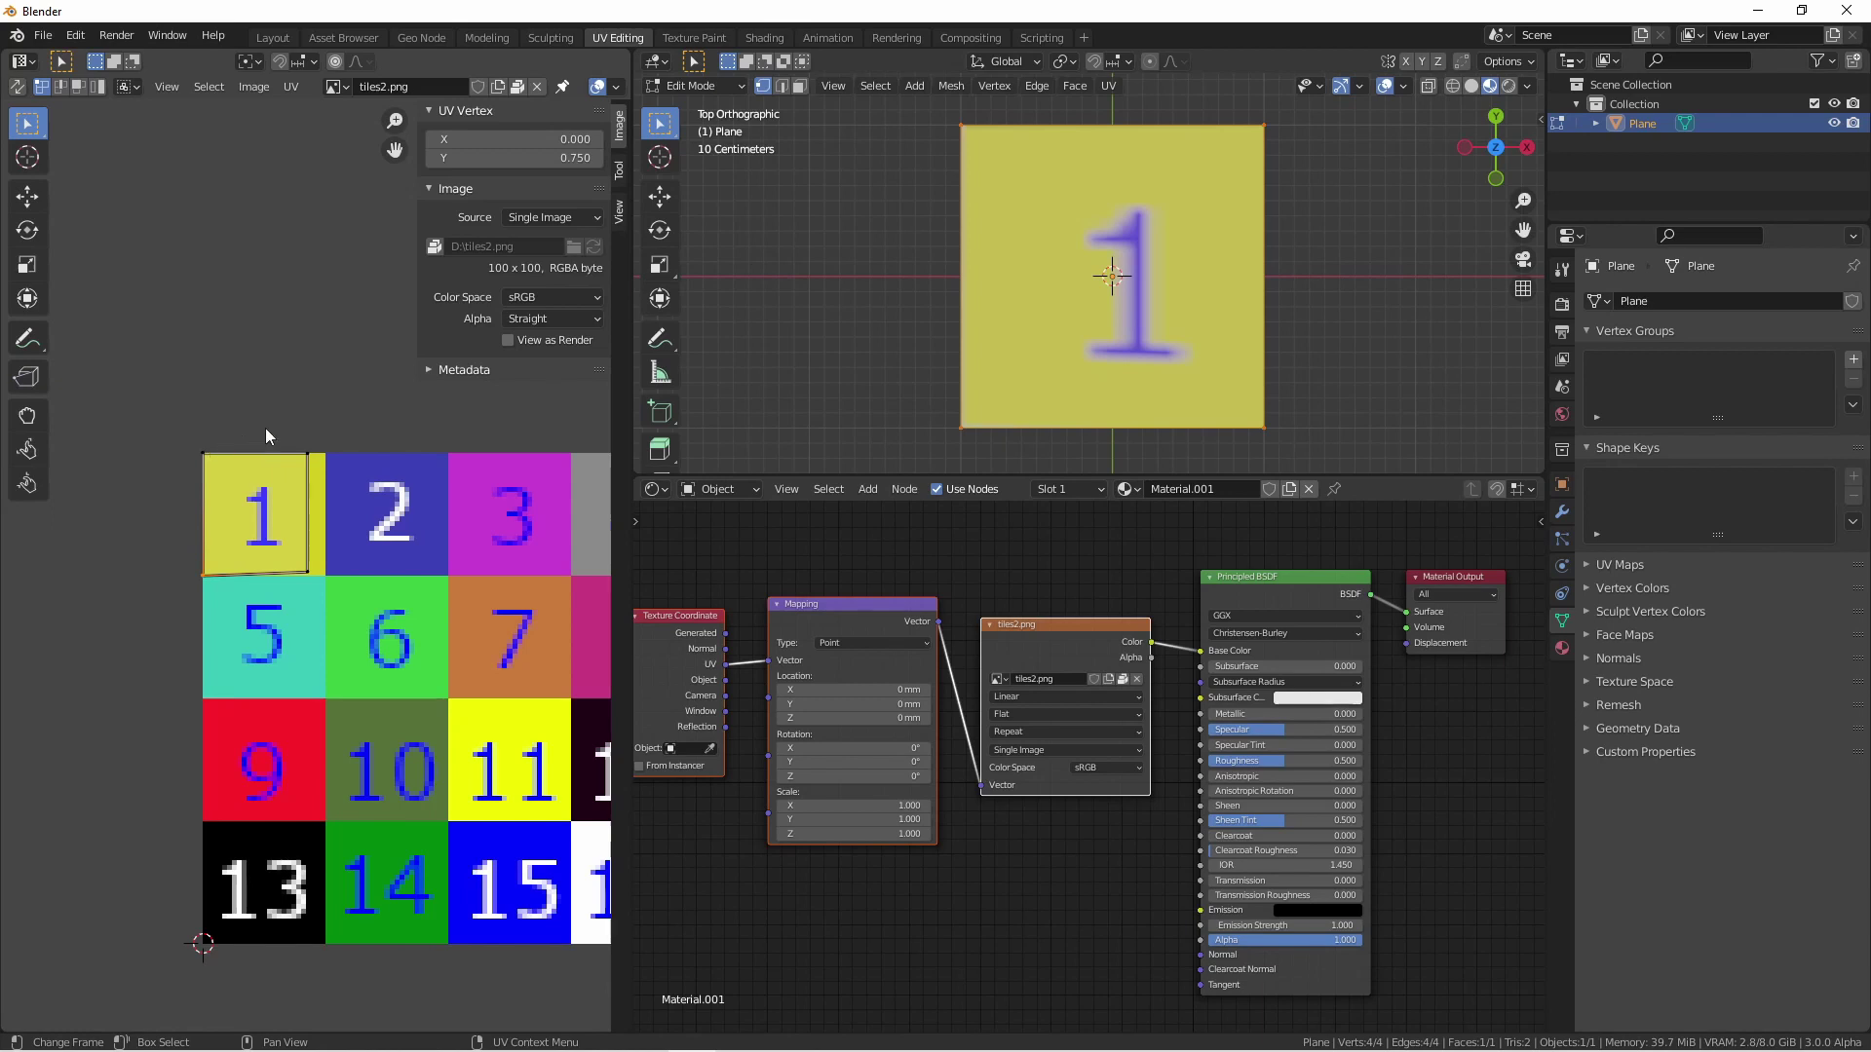
scroll(269, 436, up, 4)
drag(431, 534, 312, 429)
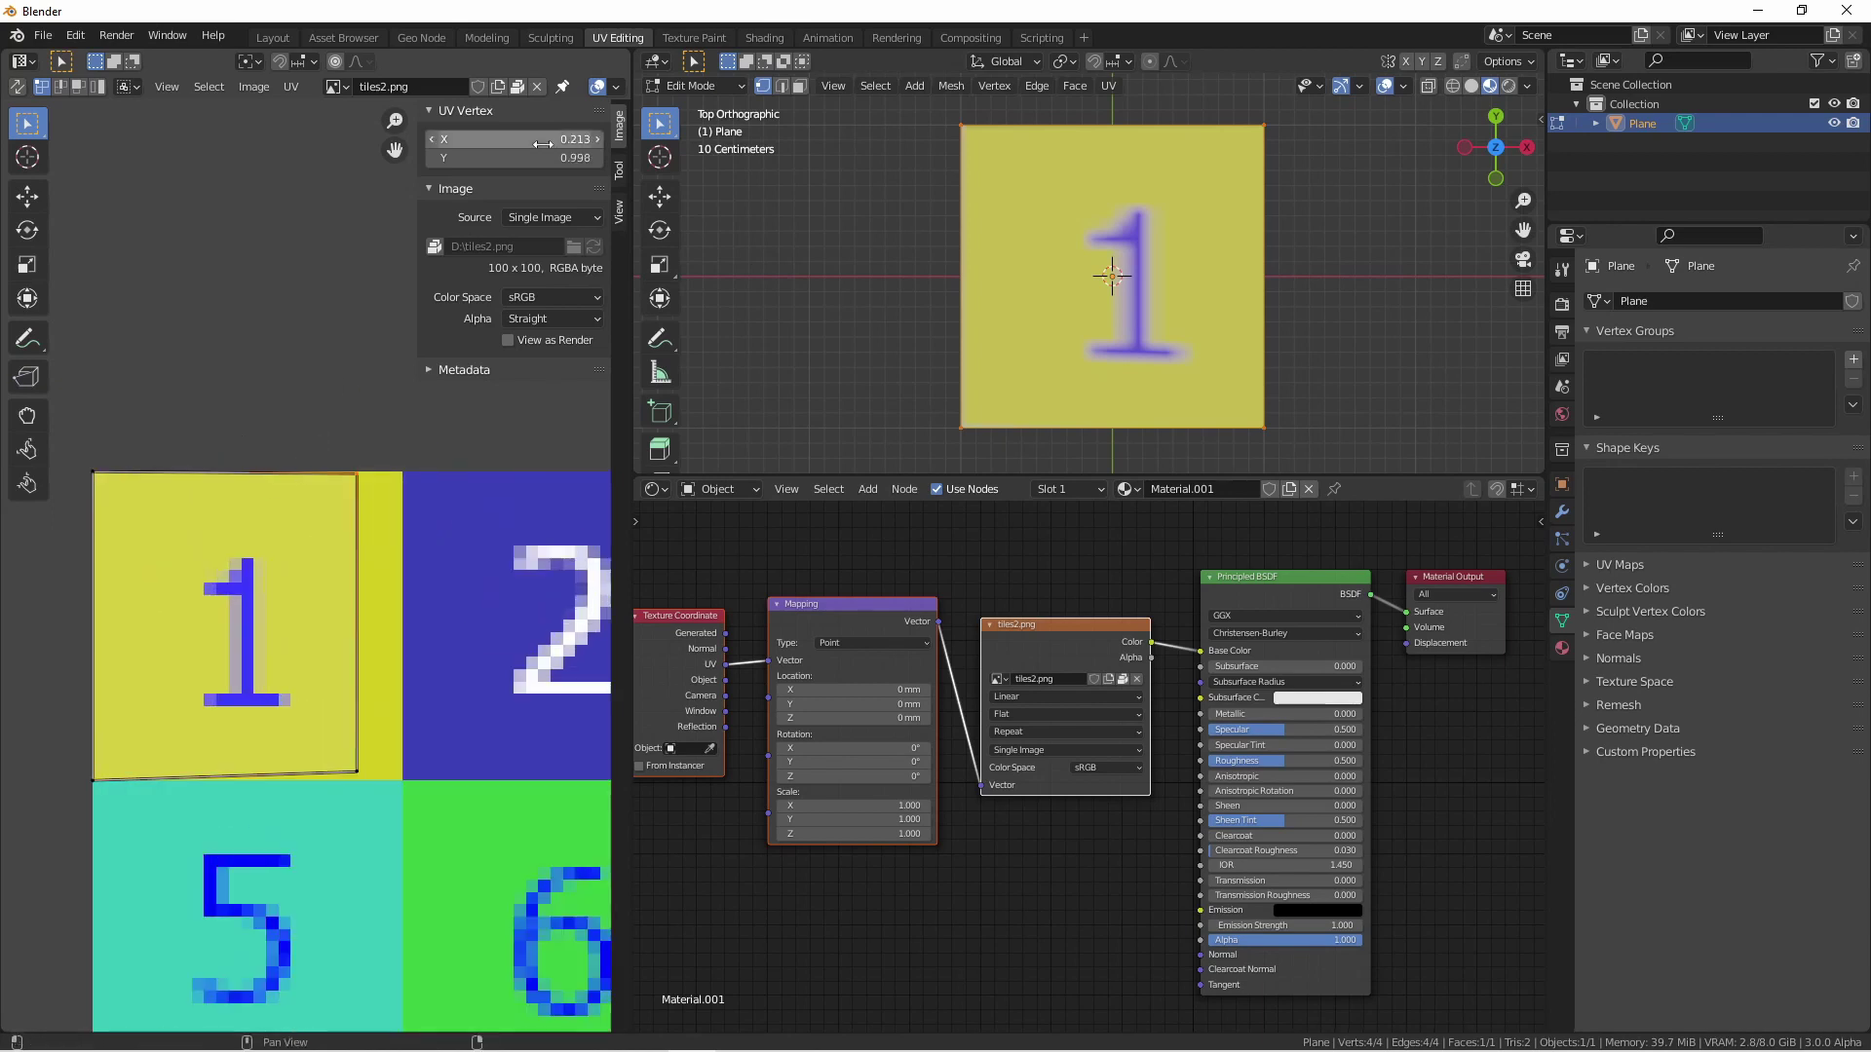
drag(507, 138, 546, 138)
- Undo the corner slip, try Mapping Location X 0.25 for tile 2, then reset X to 0
key(ctrl+z)
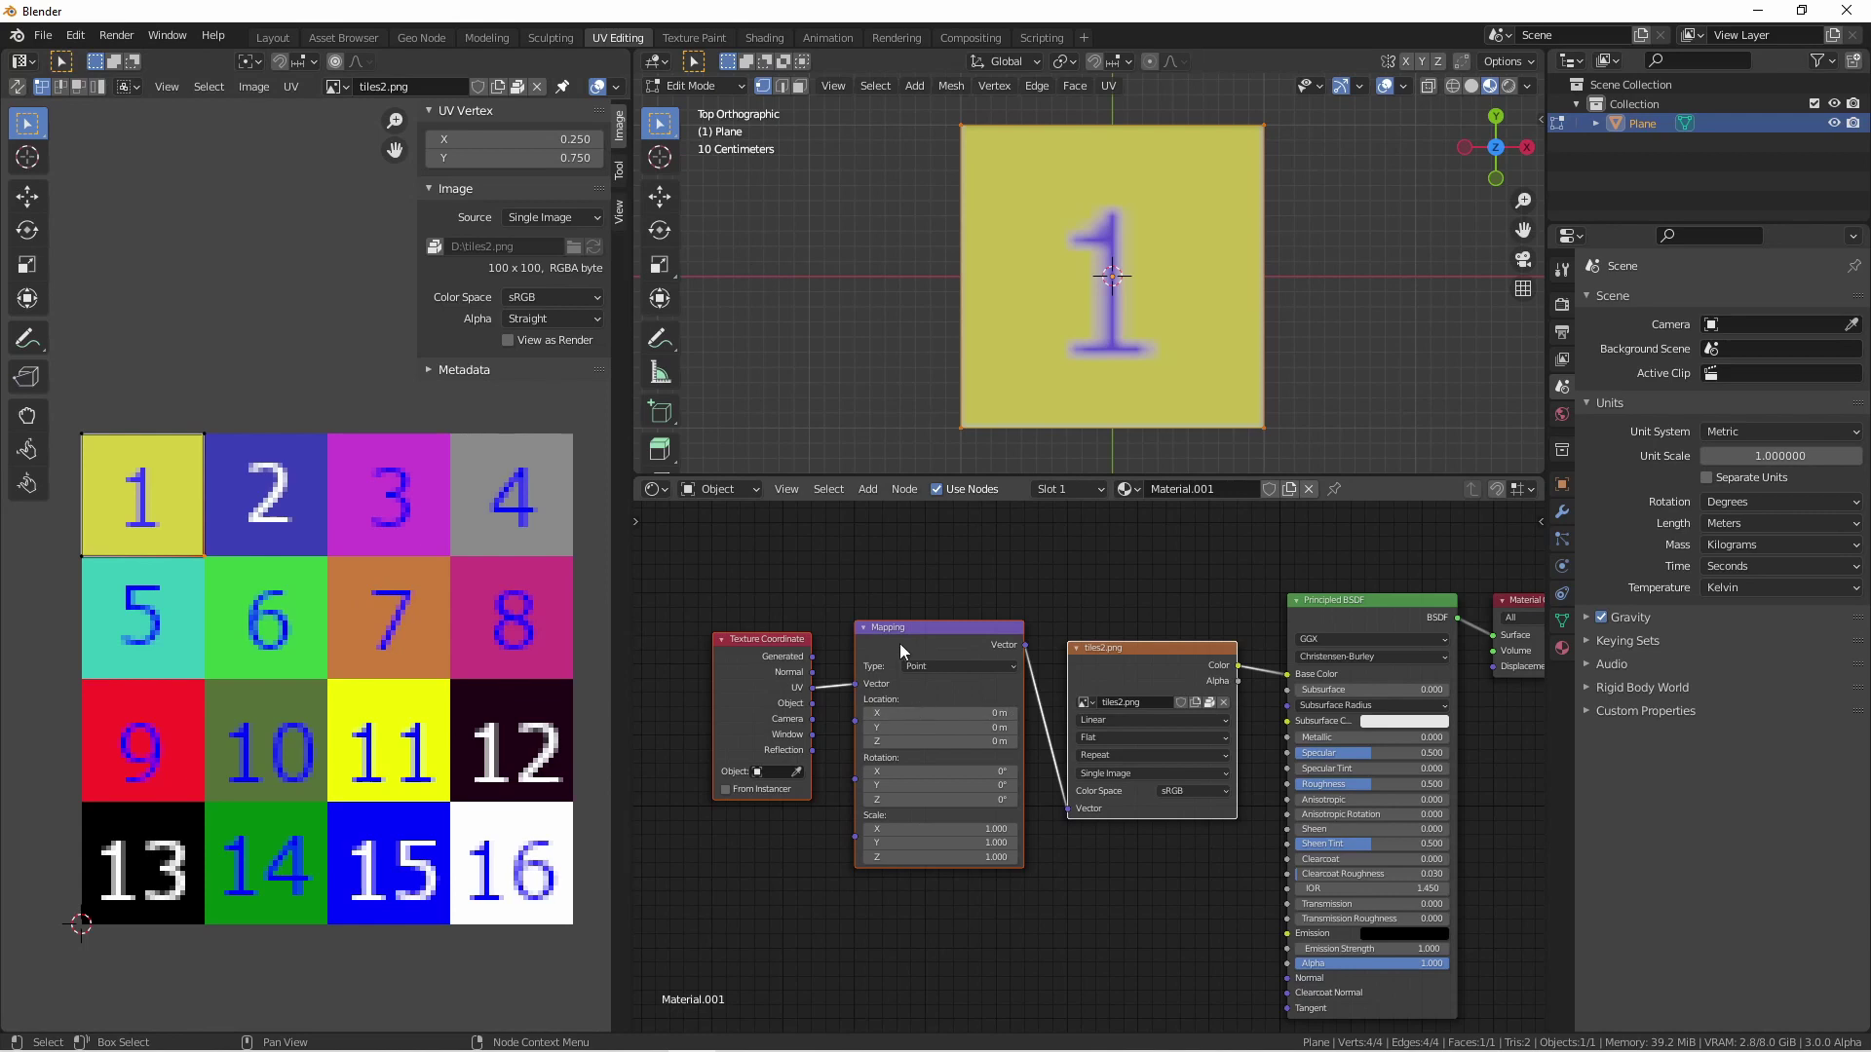
scroll(920, 684, up, 4)
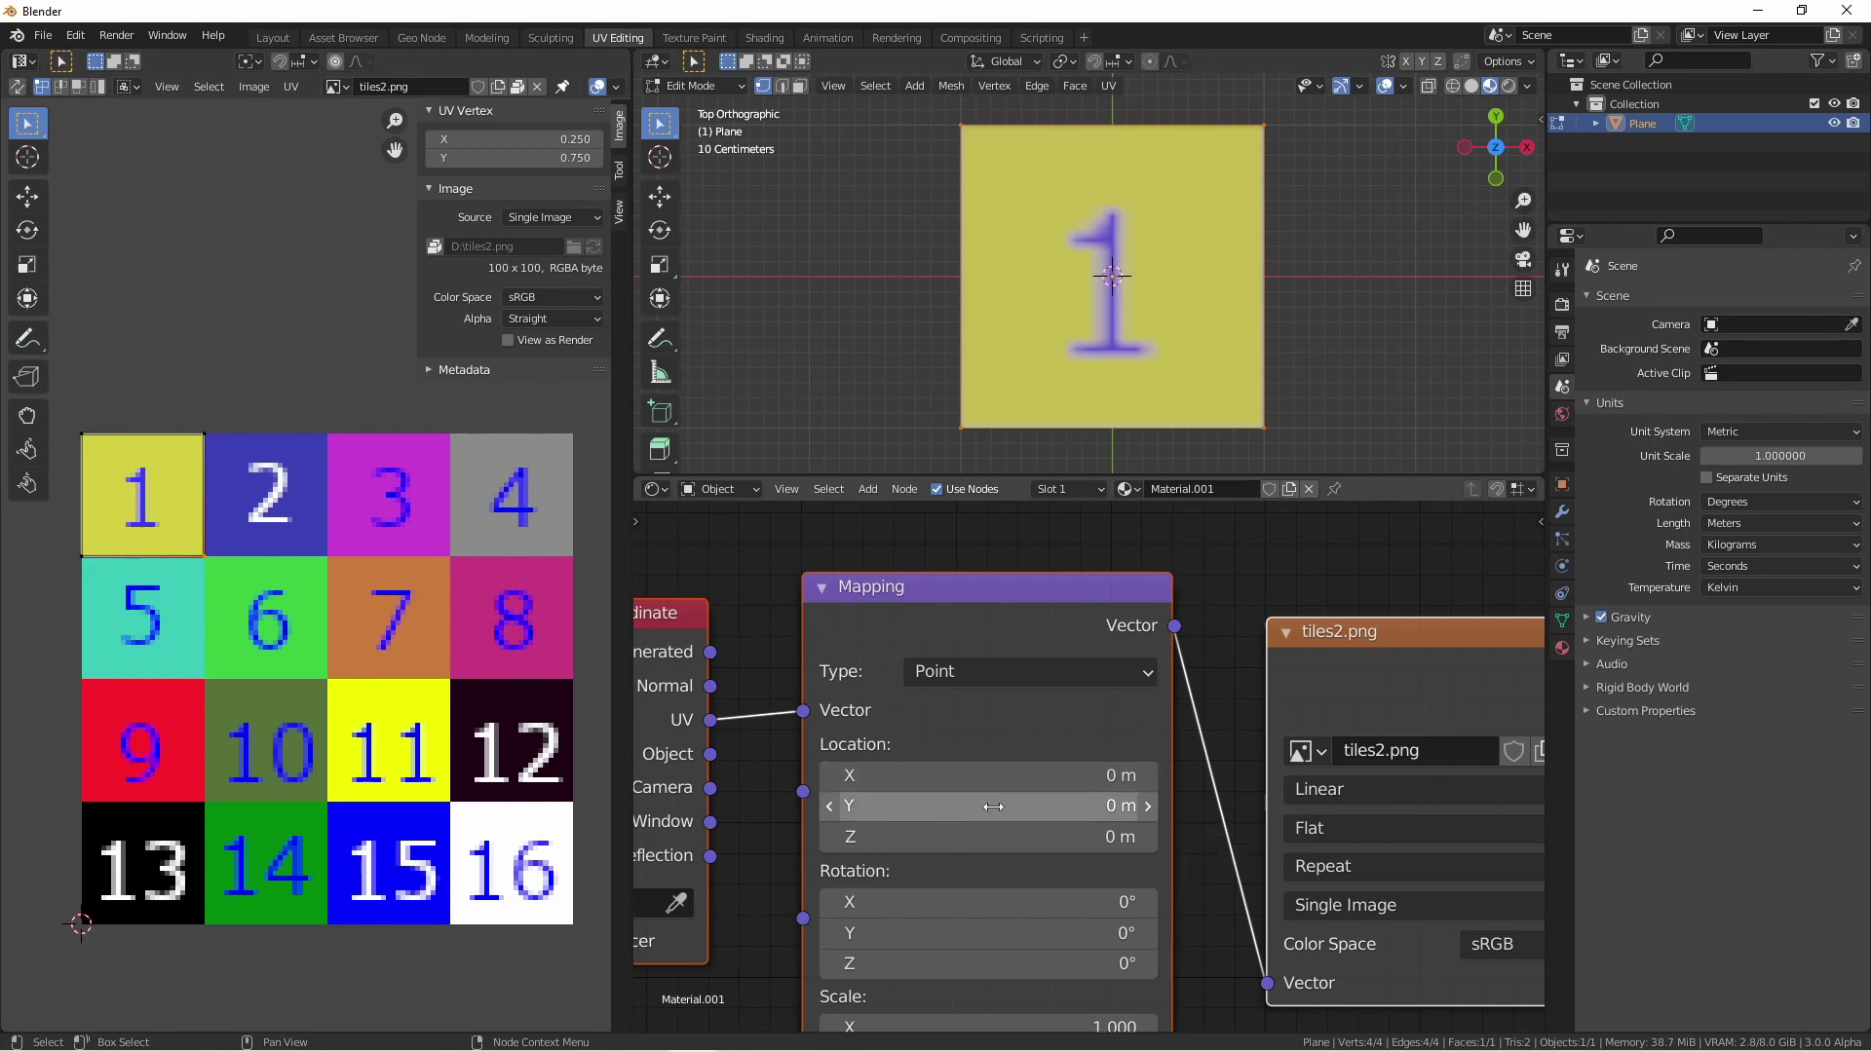
click(942, 781)
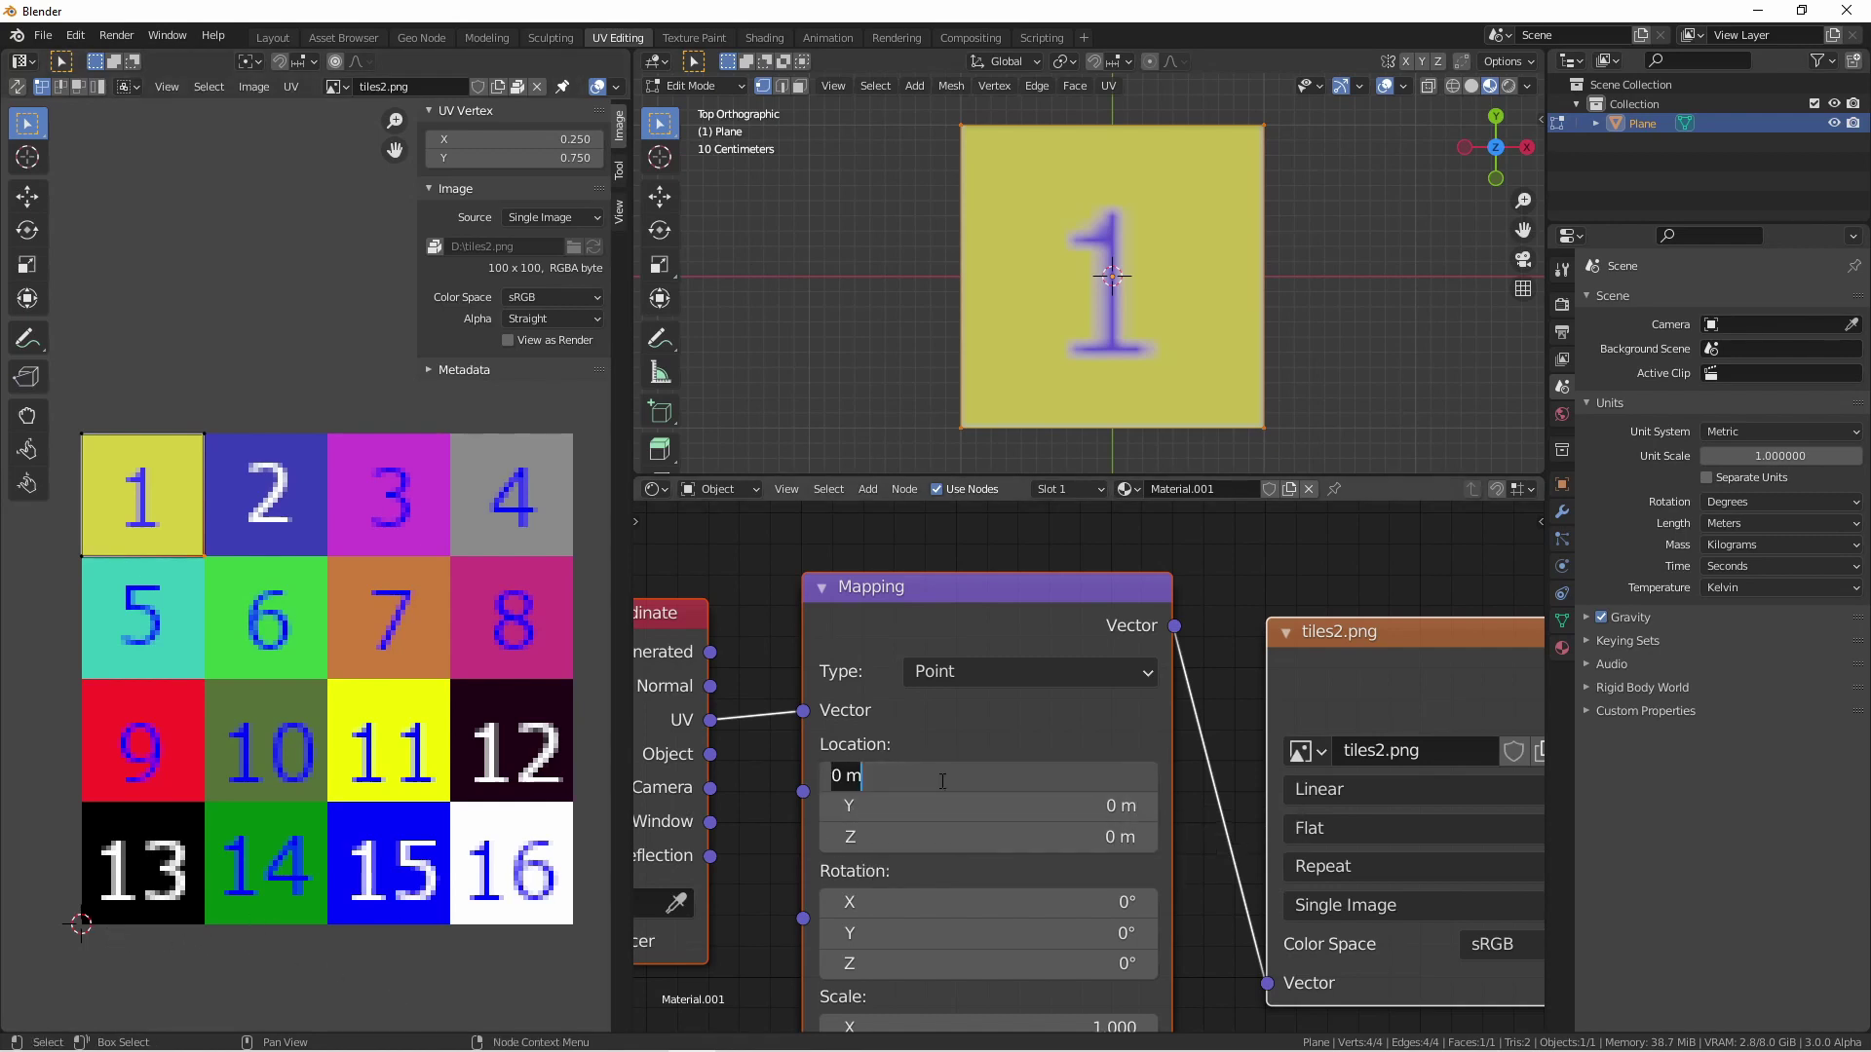
text(0.25)
key(Return)
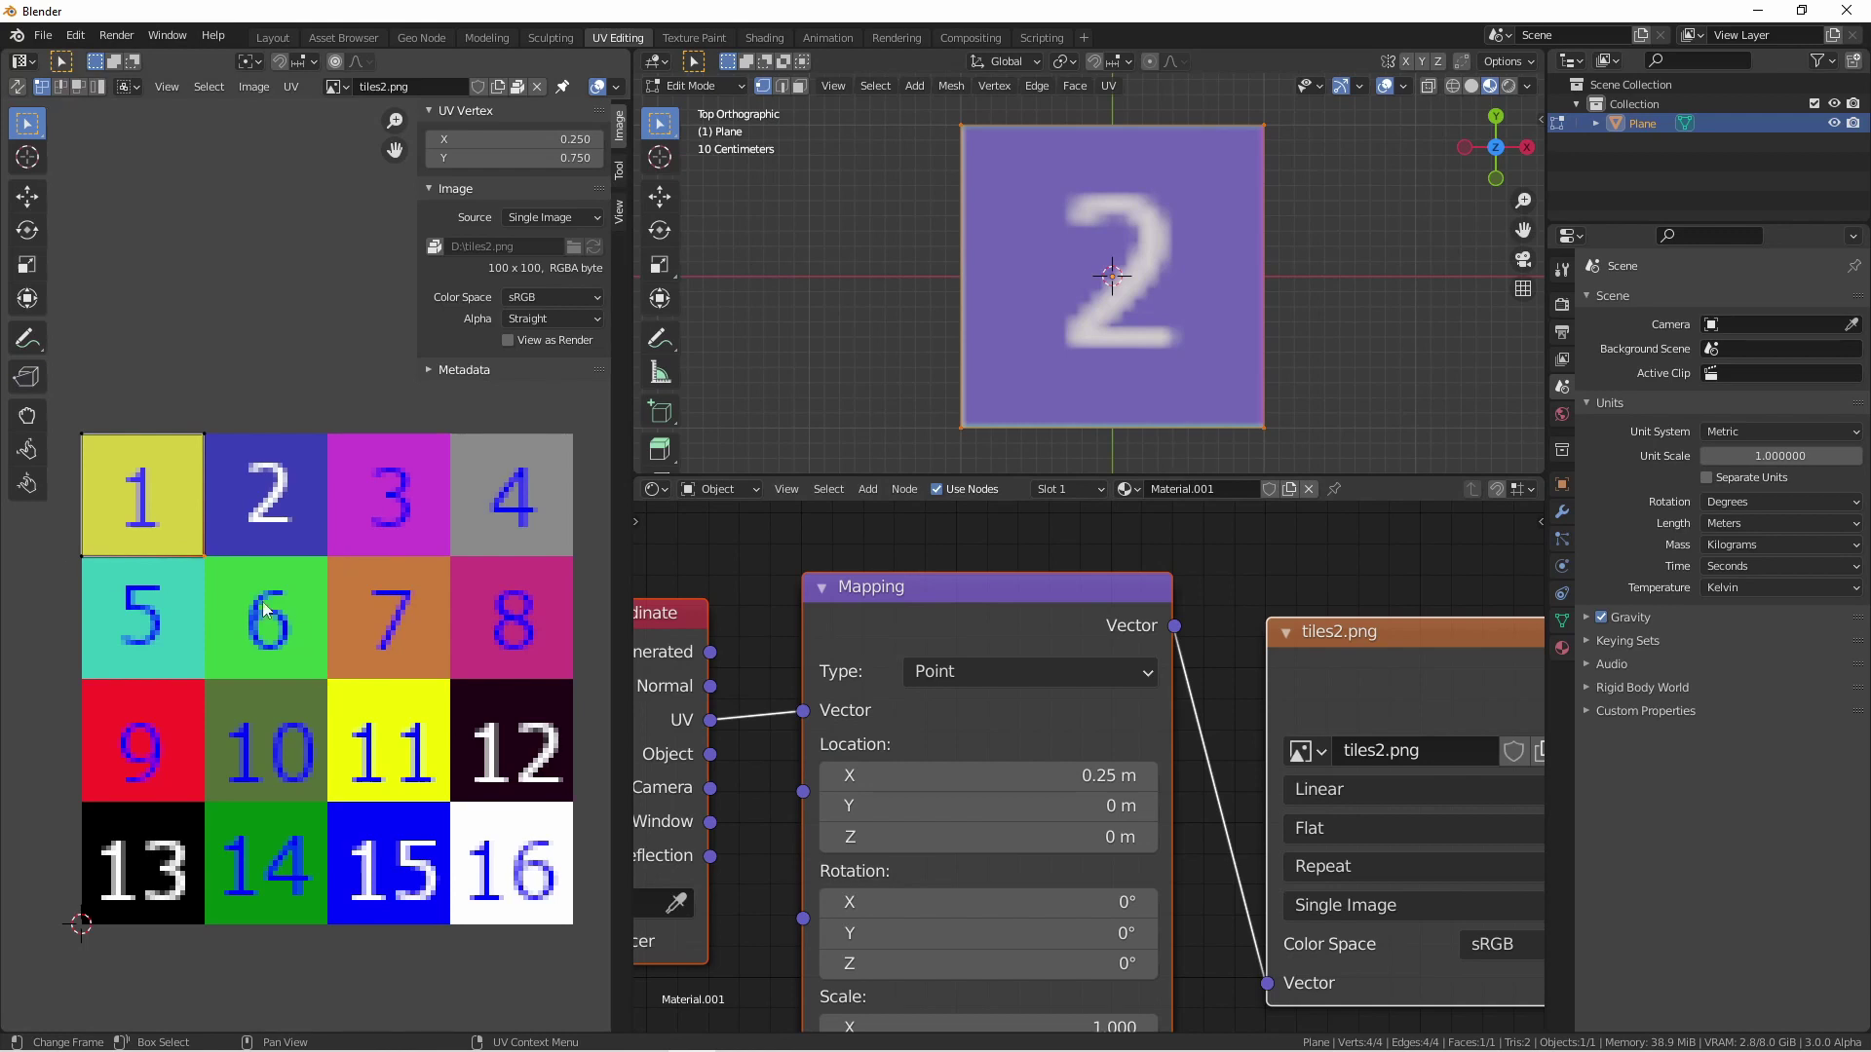
drag(263, 601, 52, 379)
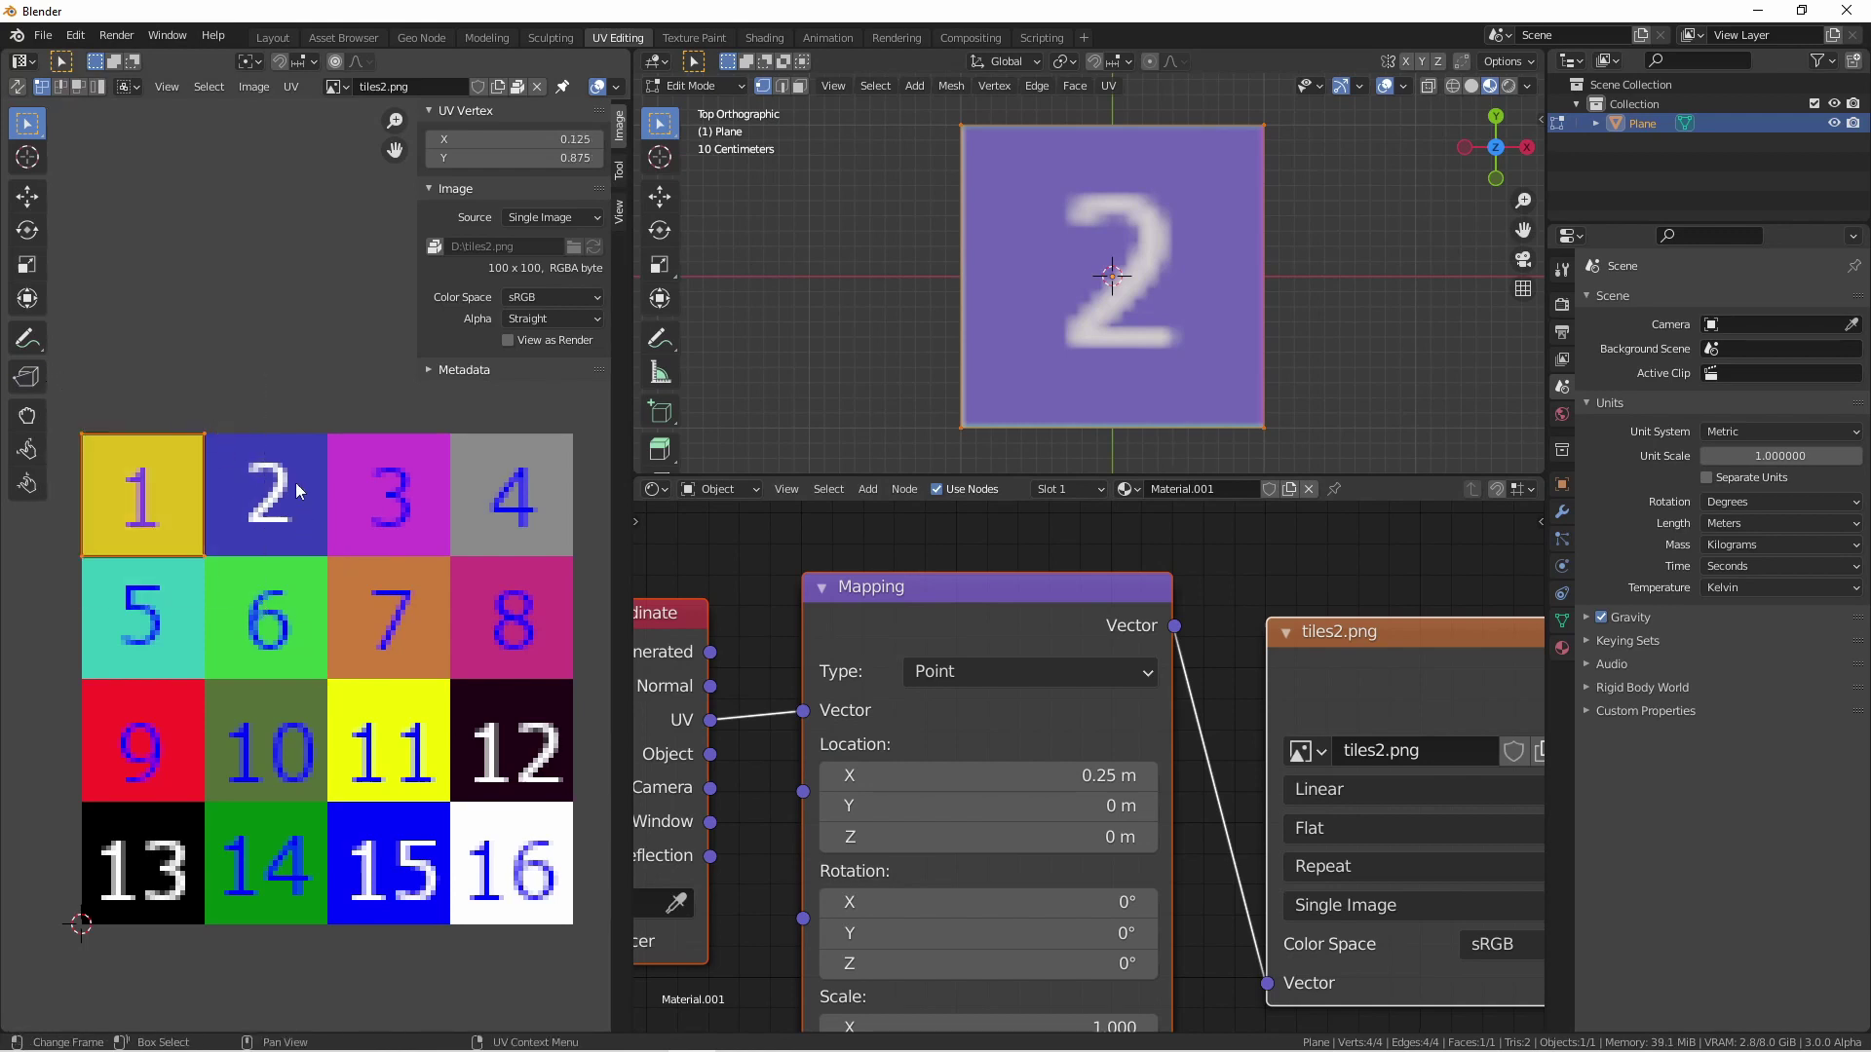
key(BackSpace)
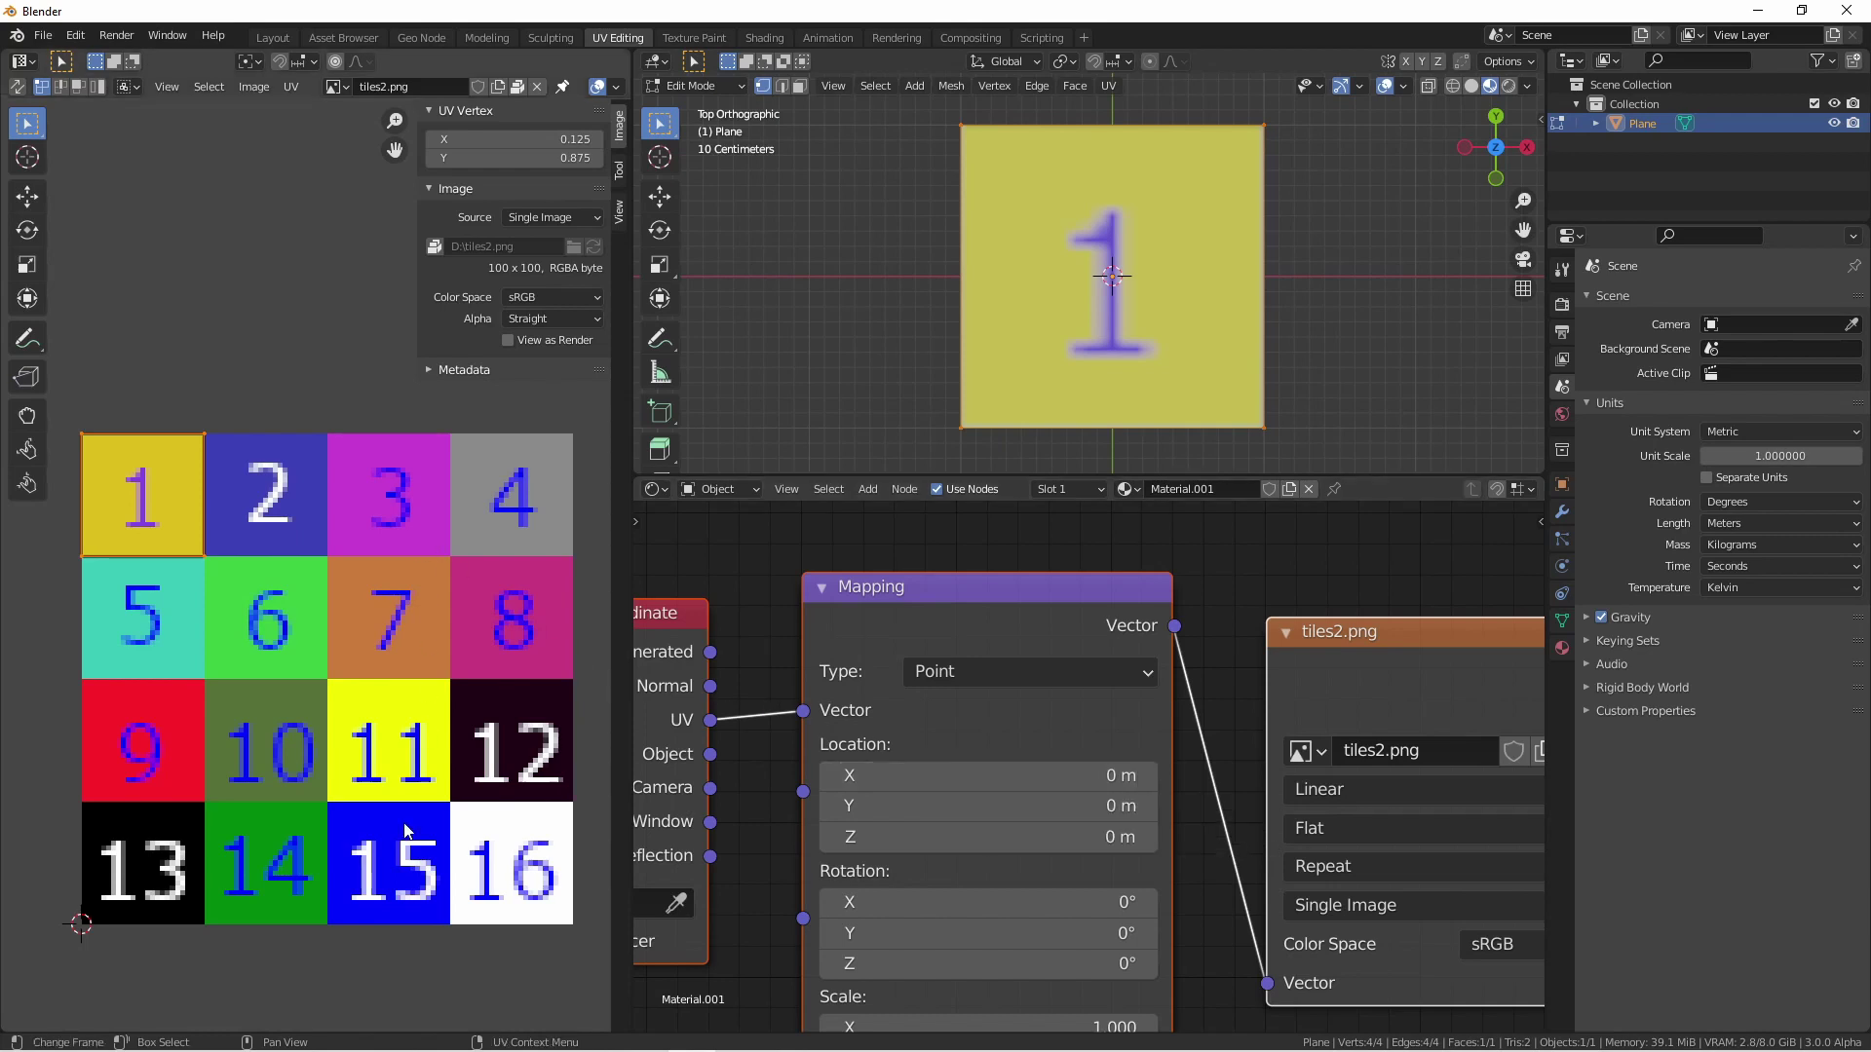
- Try Mapping Location Y offsets 0.25, 0.75 and 0.5 for tile 9, then reset Y to 0
click(960, 808)
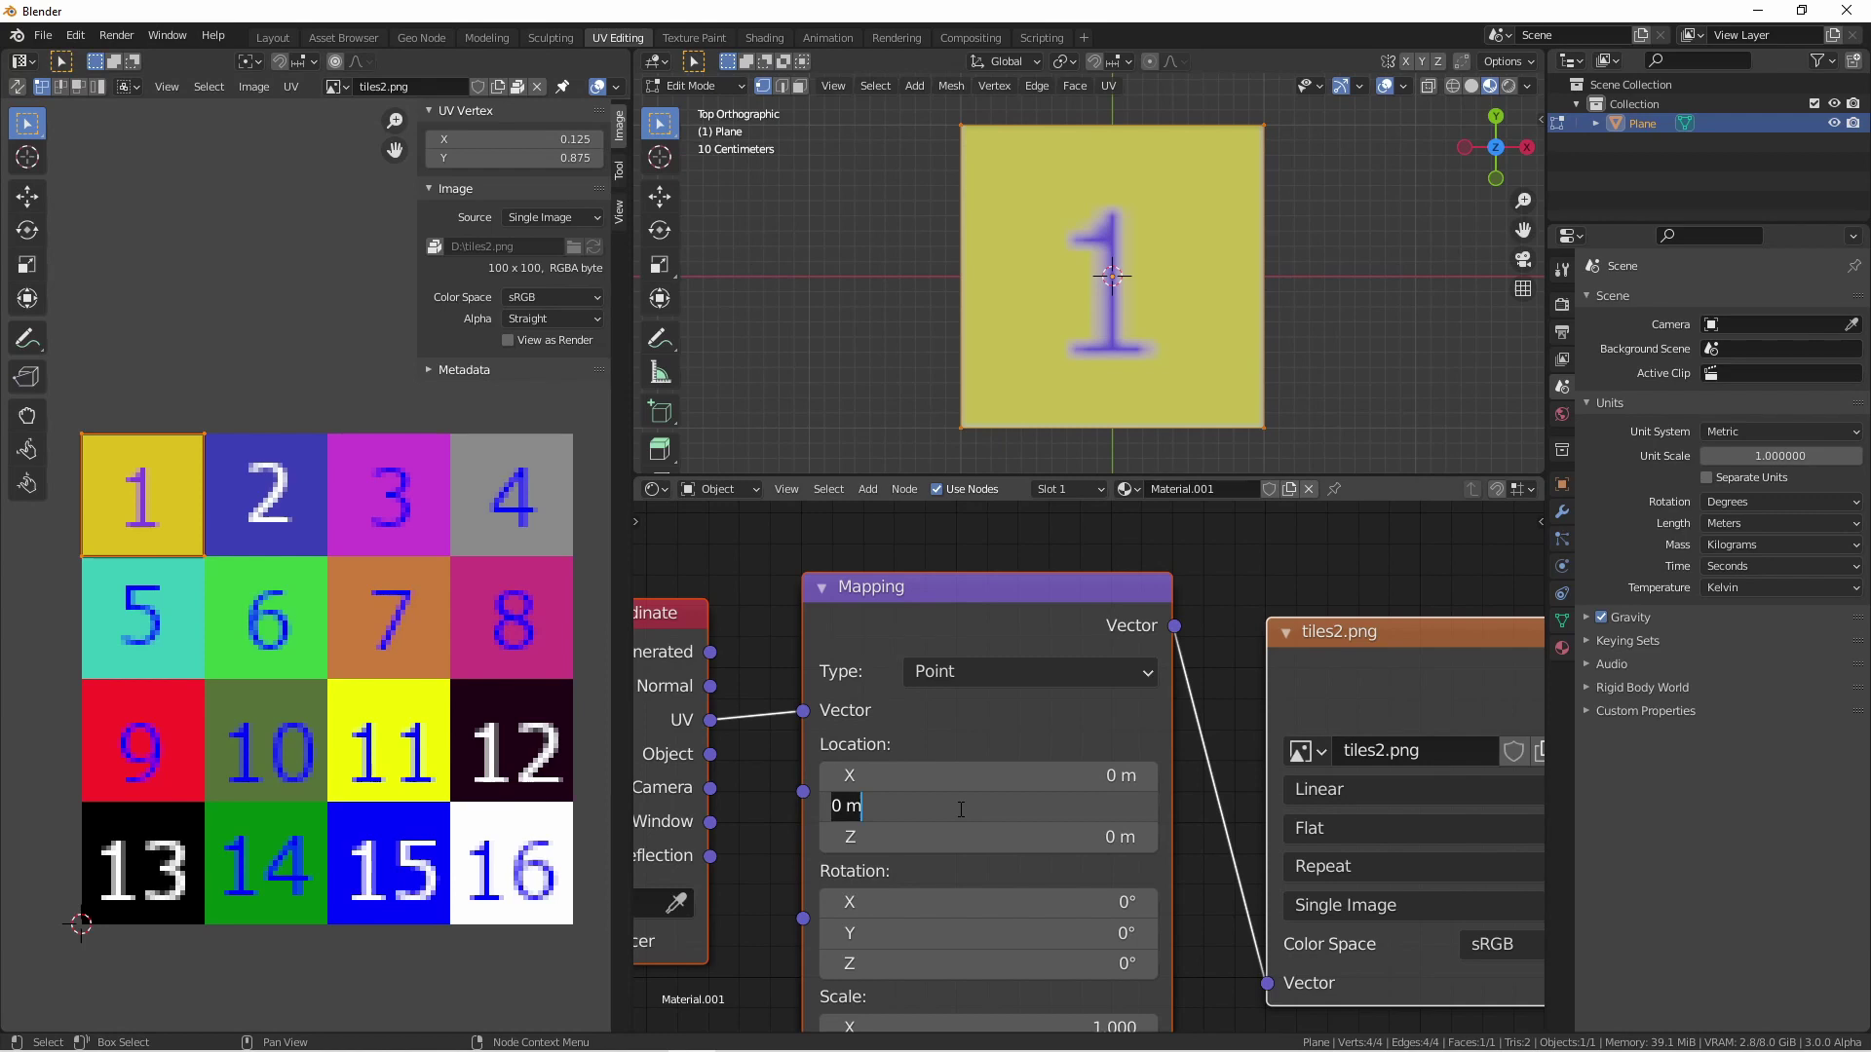
text(0.25)
key(Return)
key(Return)
text(0.75)
key(Return)
key(Return)
text(0.5)
key(Return)
key(Return)
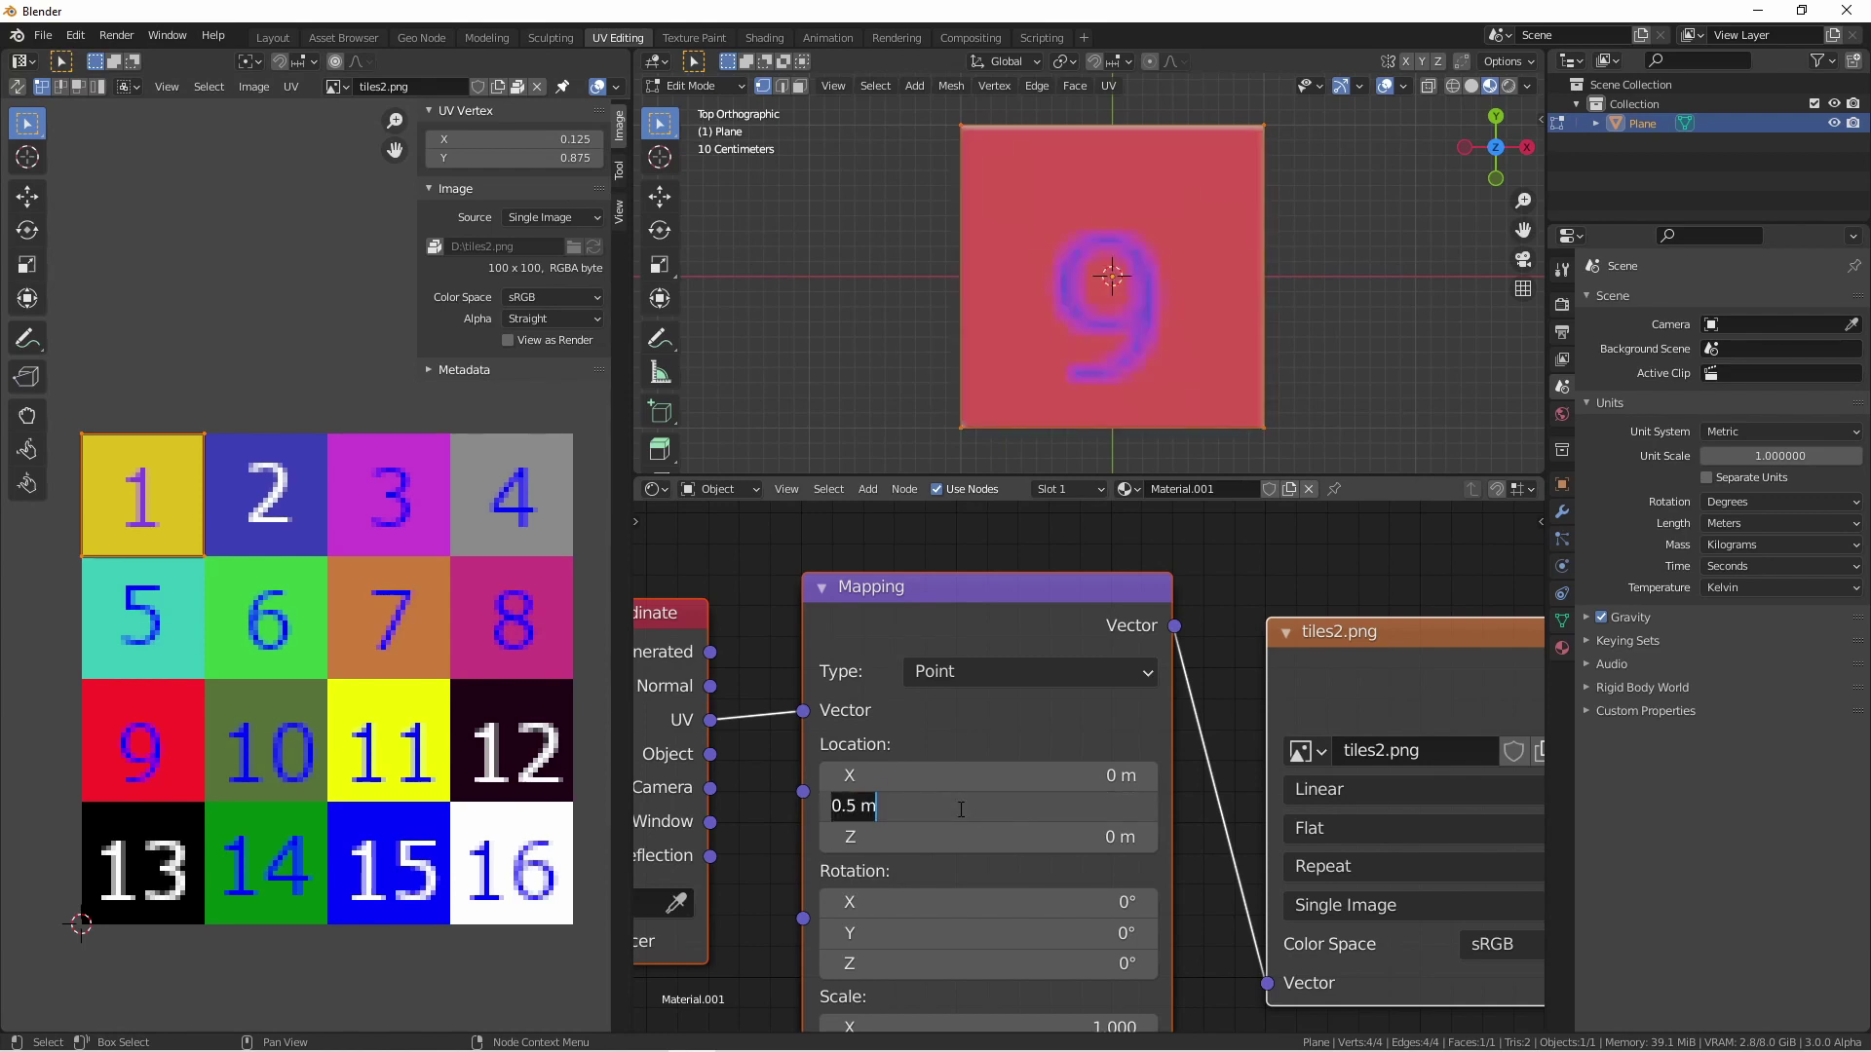
text(0)
key(Return)
scroll(955, 635, down, 4)
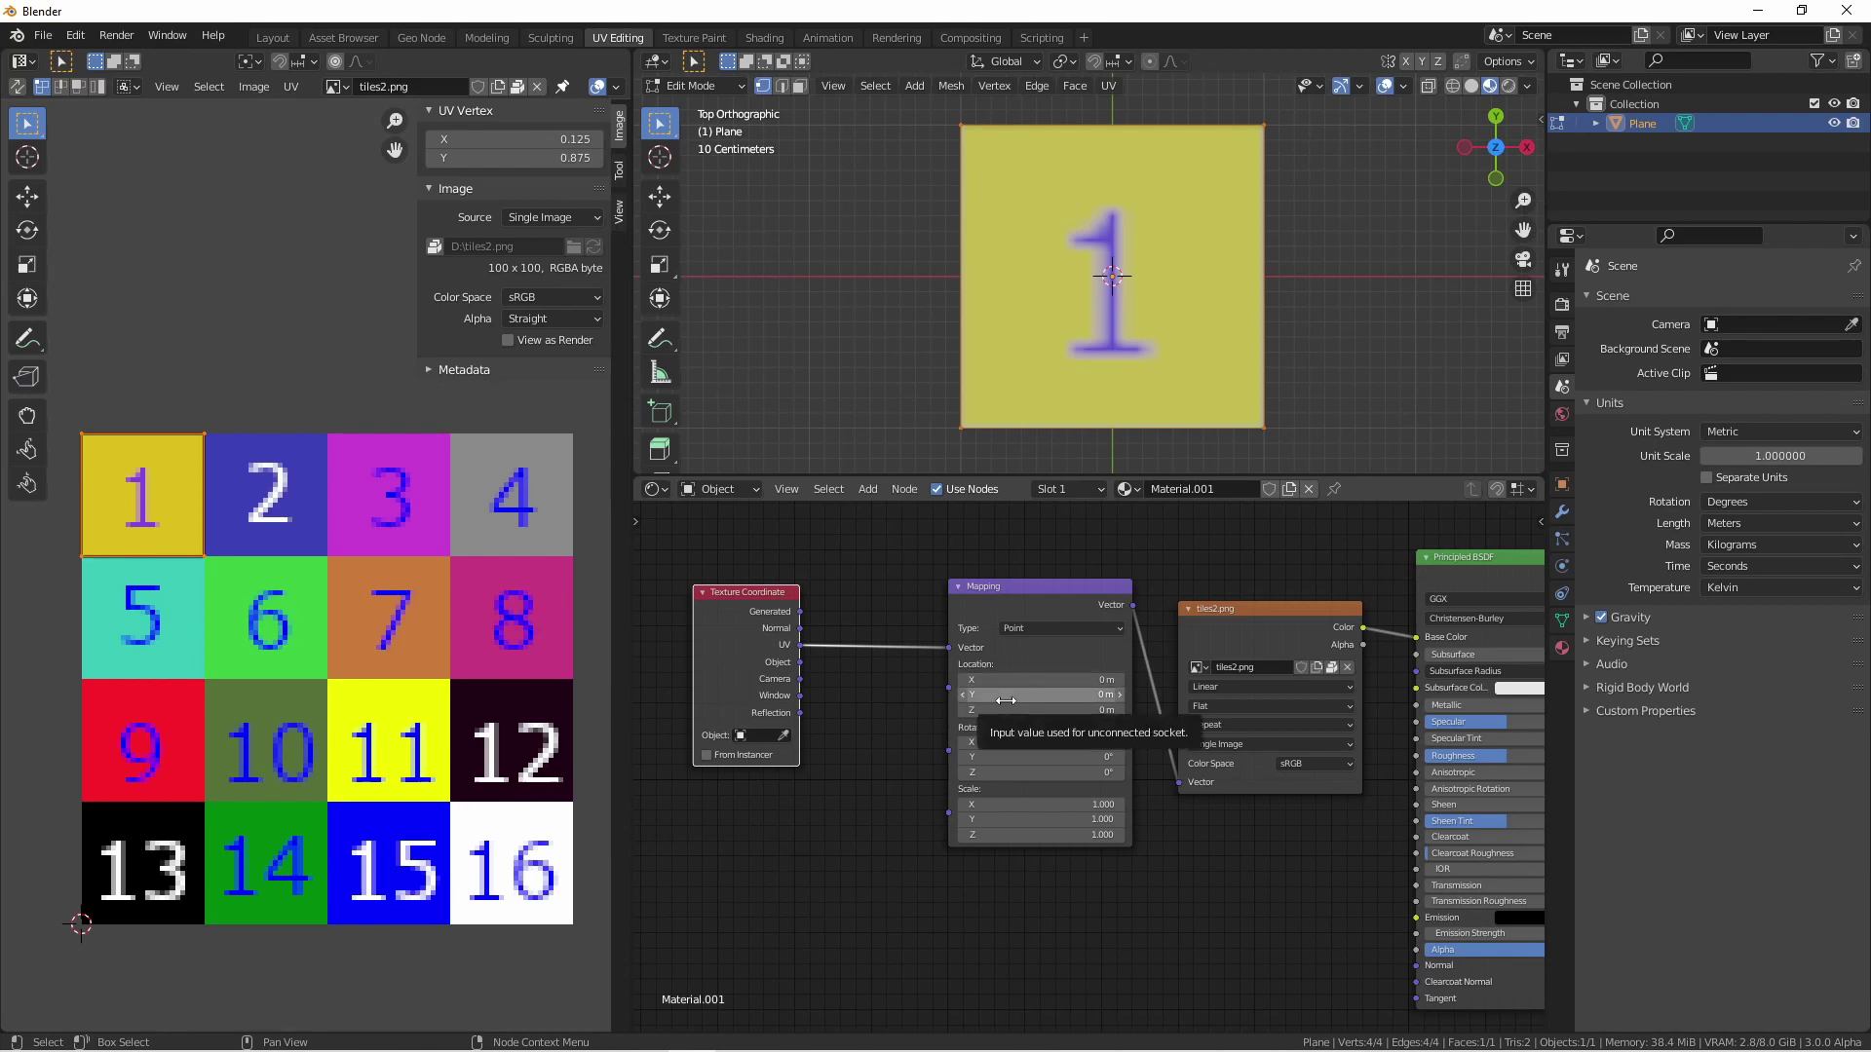
- Place a Combine XYZ node left of Mapping and link its Vector into Mapping's Location
drag(748, 604, 717, 548)
key(shift+a)
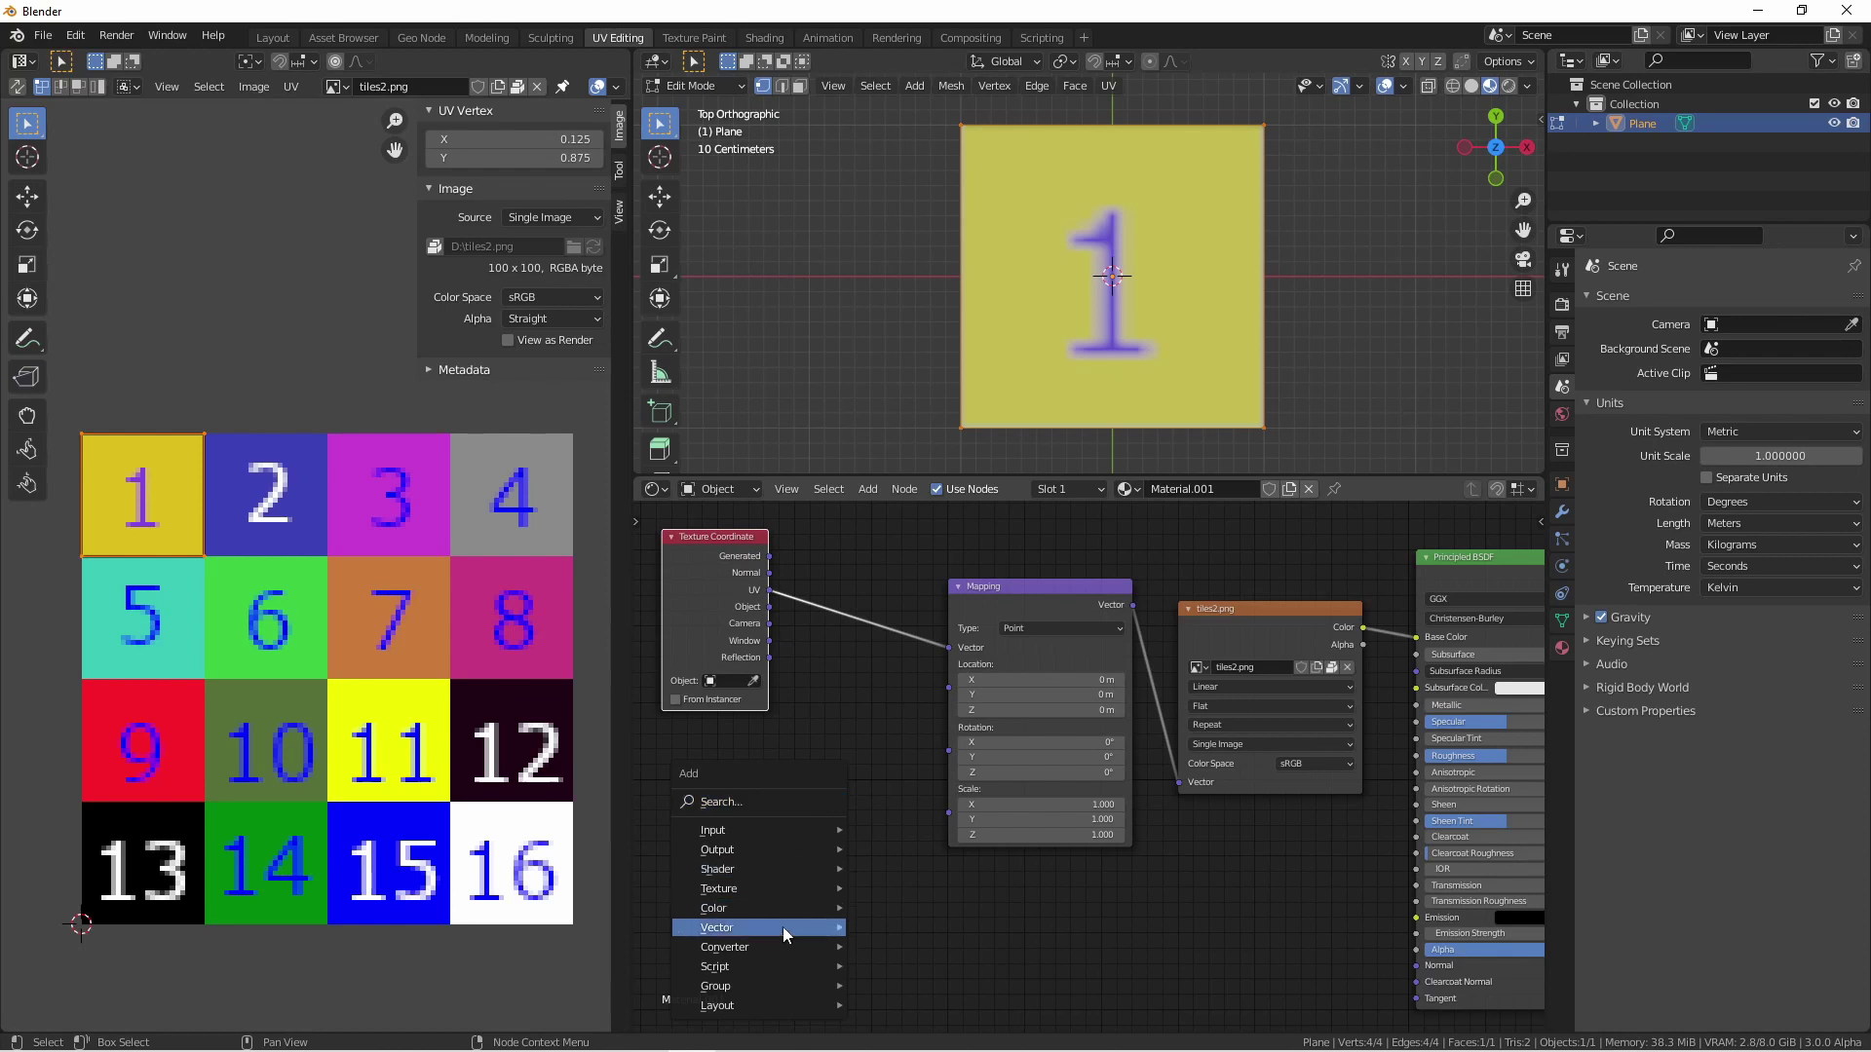
mouse_move(781, 944)
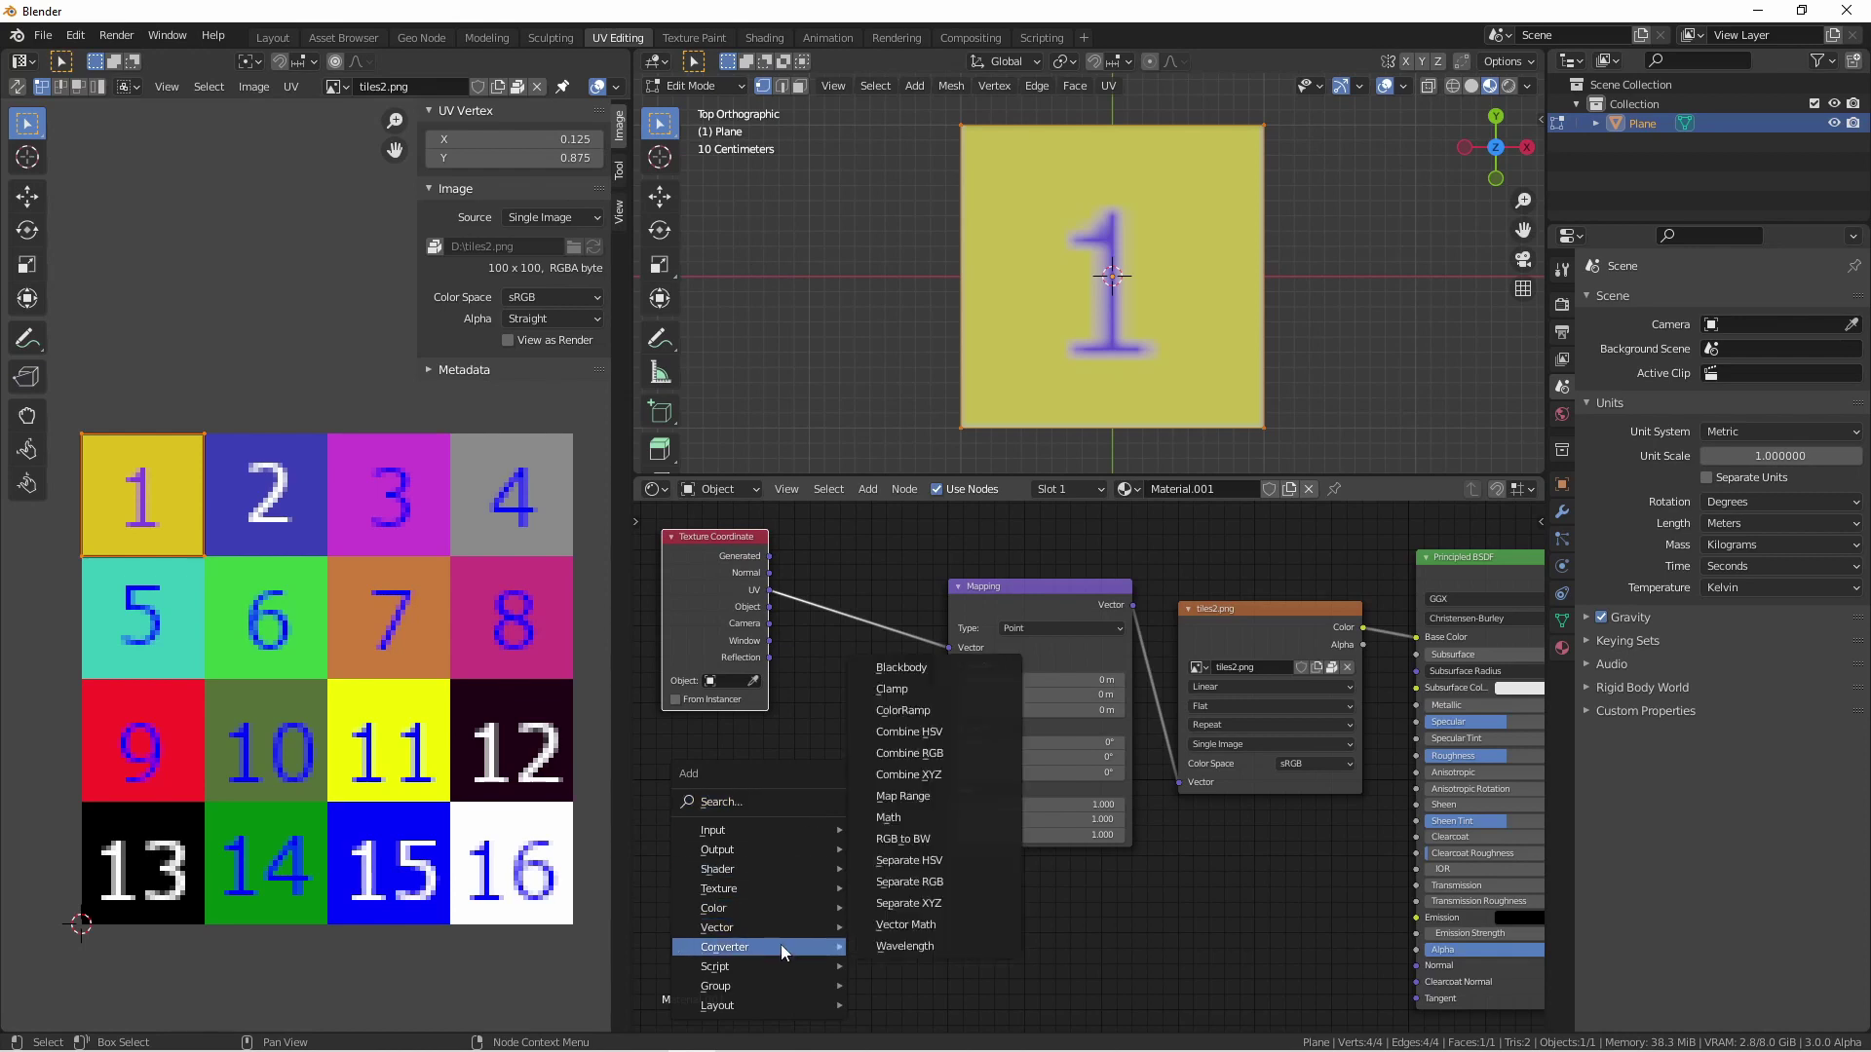
click(913, 777)
click(776, 779)
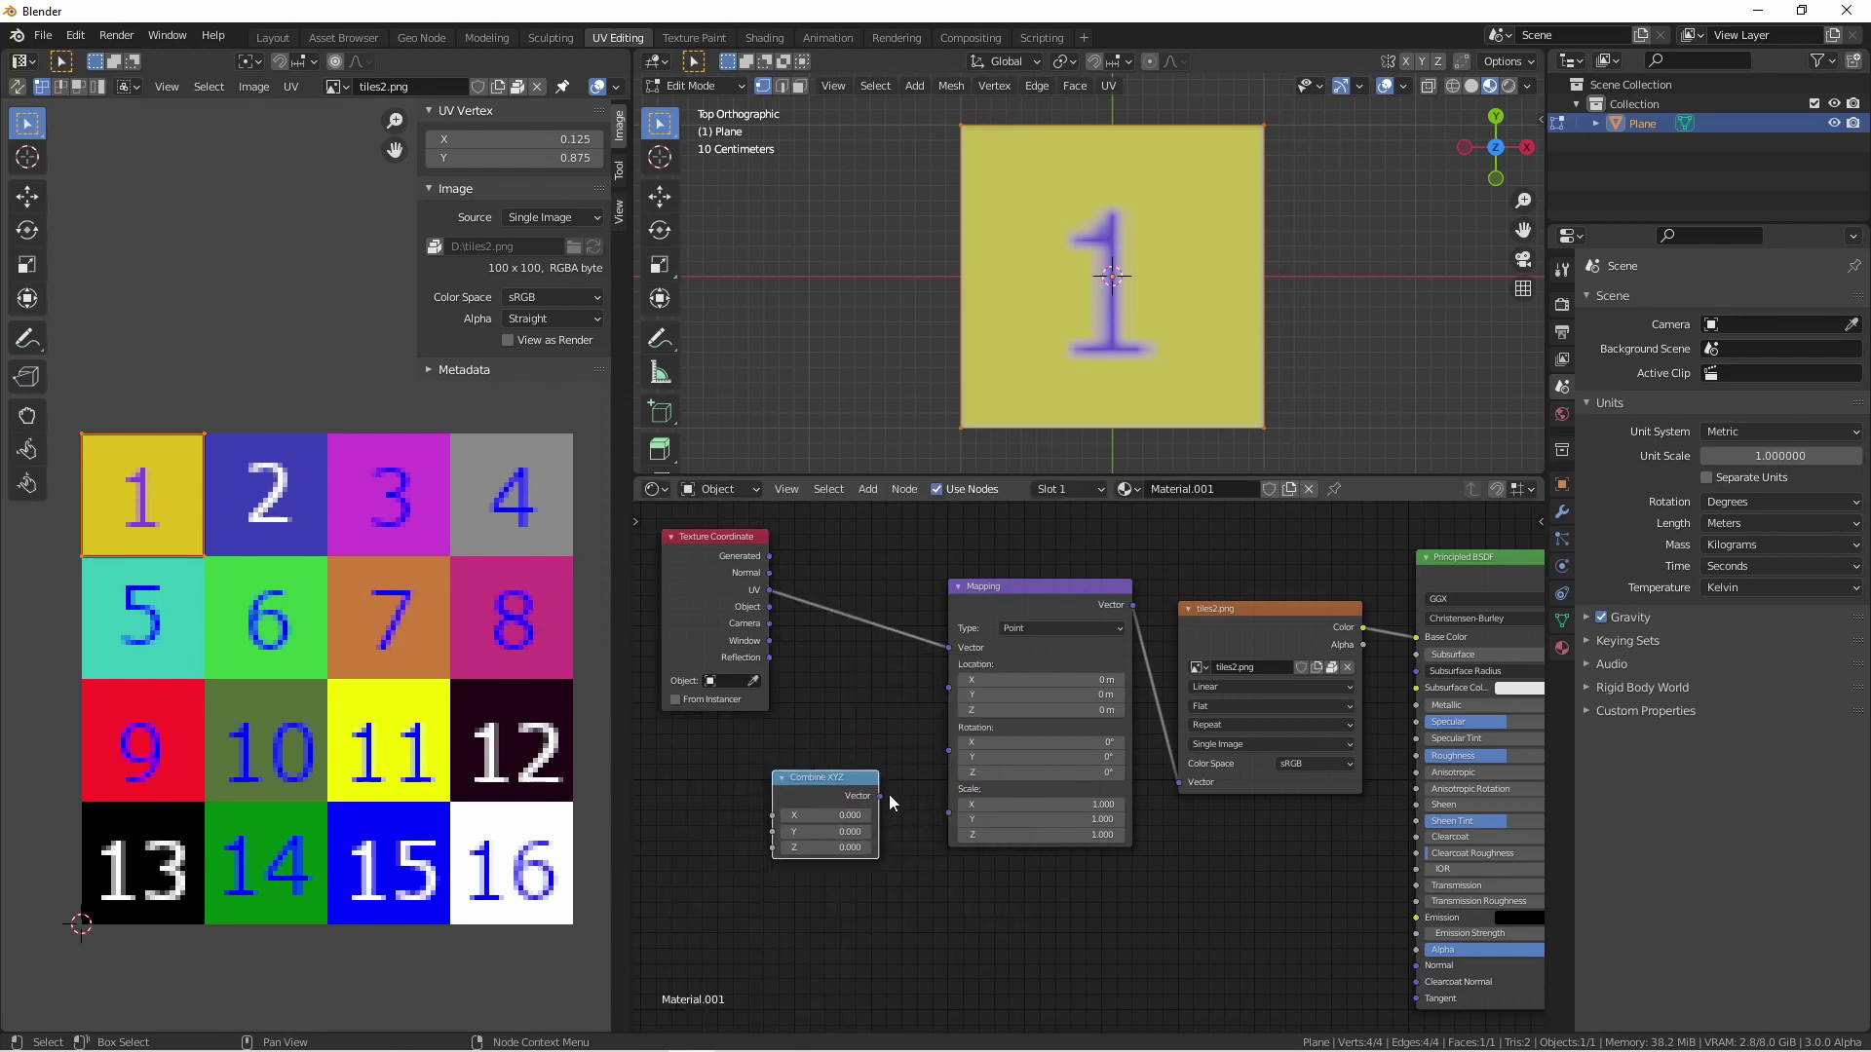
drag(879, 797, 947, 687)
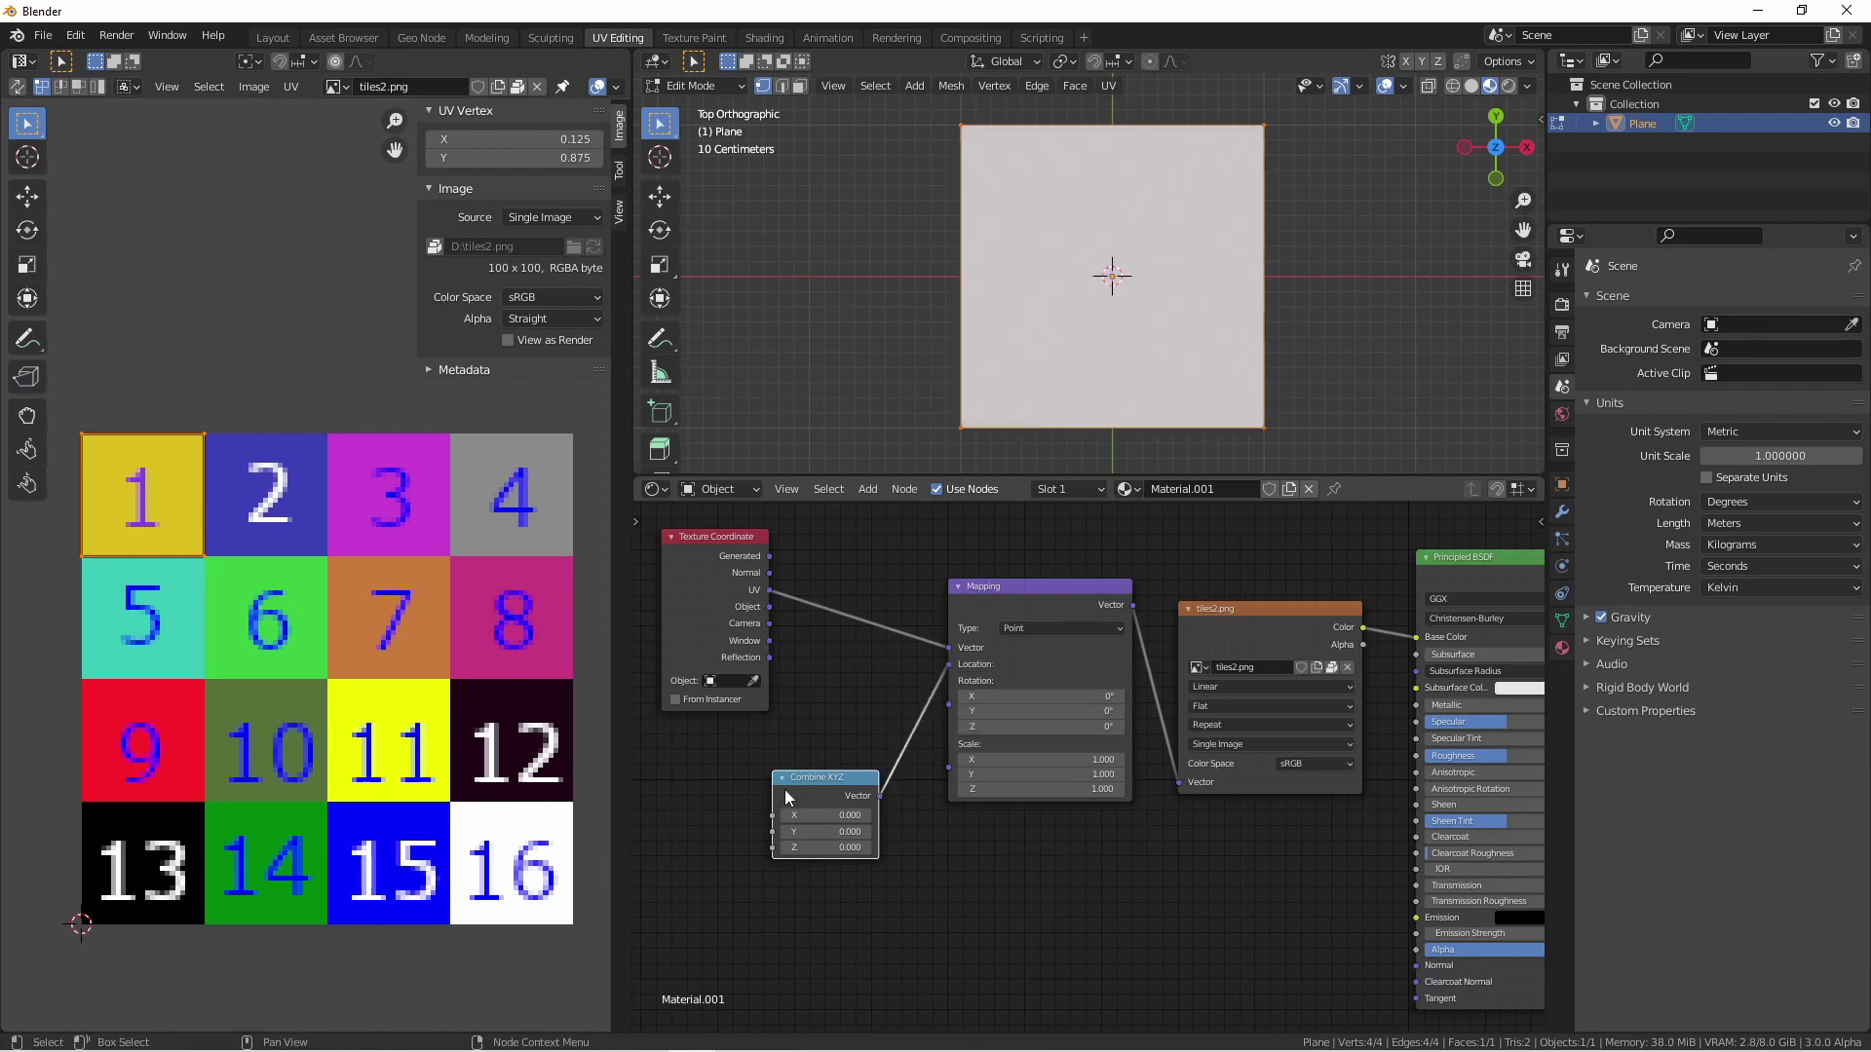
drag(786, 789, 825, 764)
scroll(829, 779, up, 2)
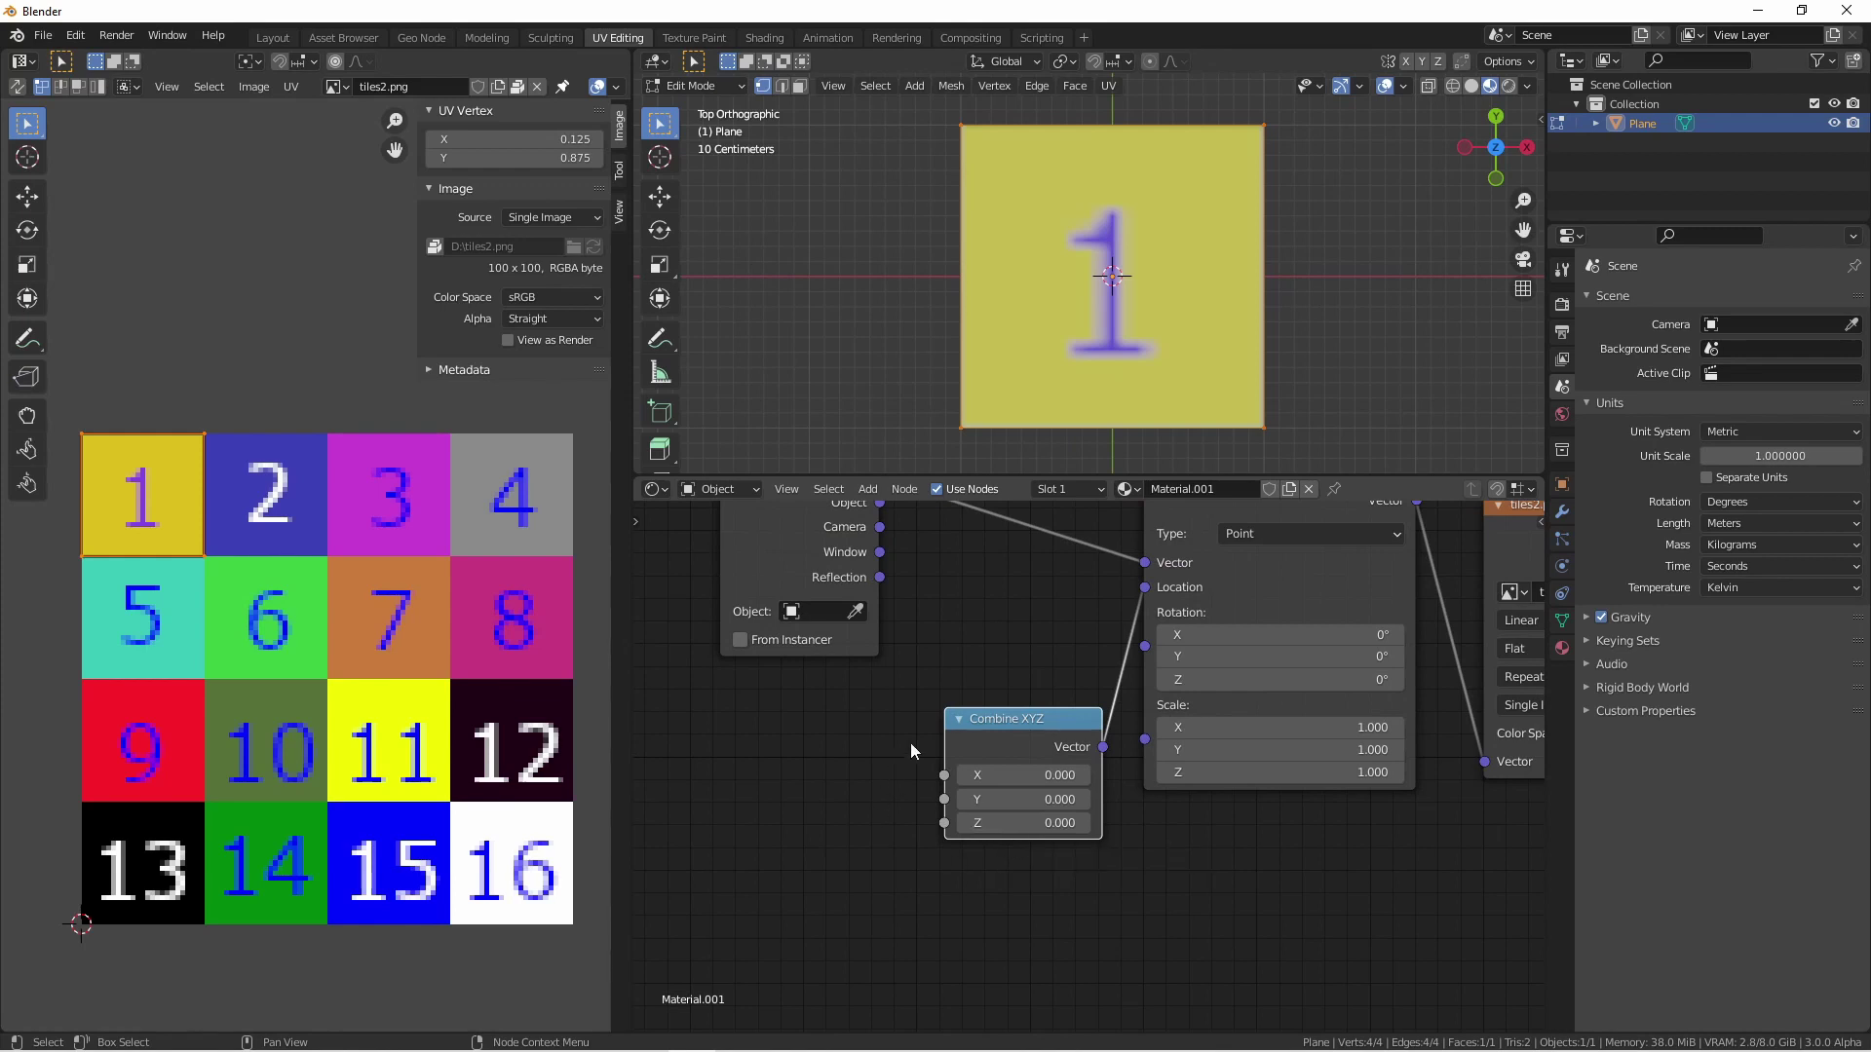
scroll(883, 768, down, 1)
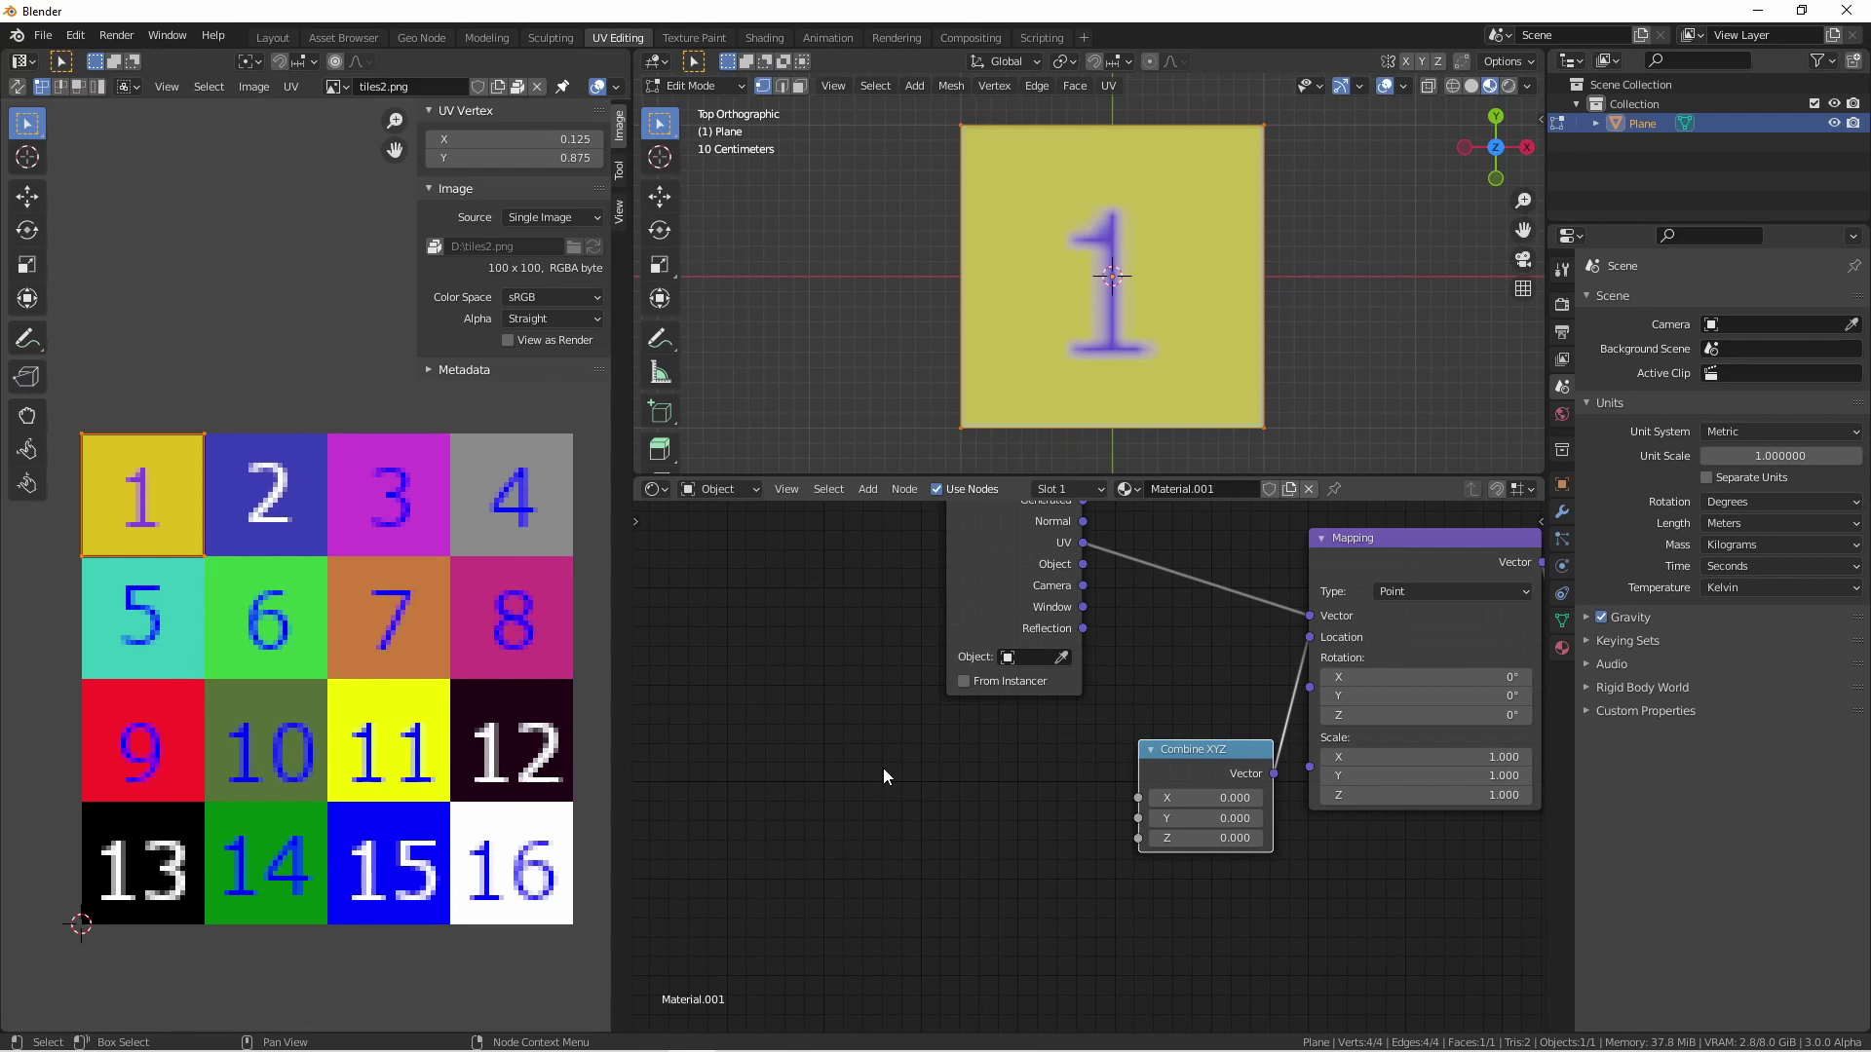
- Place an Object Info node and connect its Random output to Combine XYZ's X input
key(shift+a)
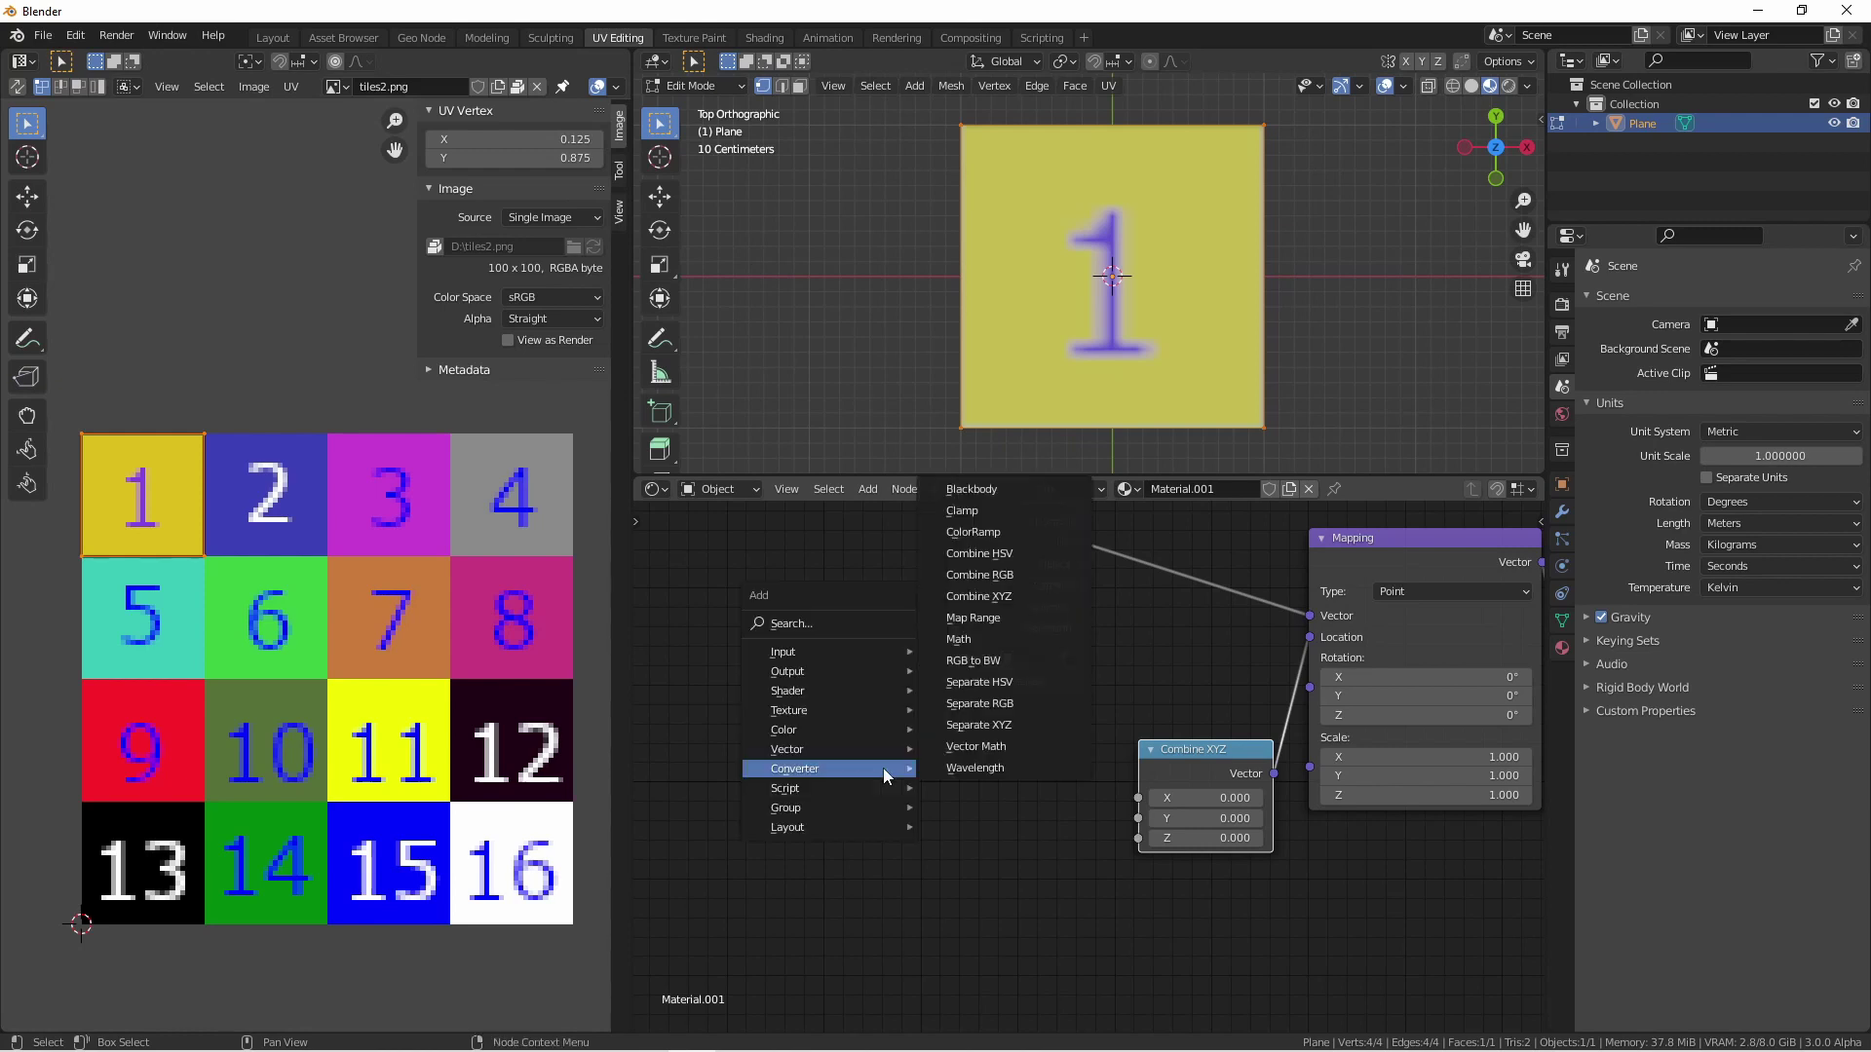
mouse_move(833, 647)
click(974, 458)
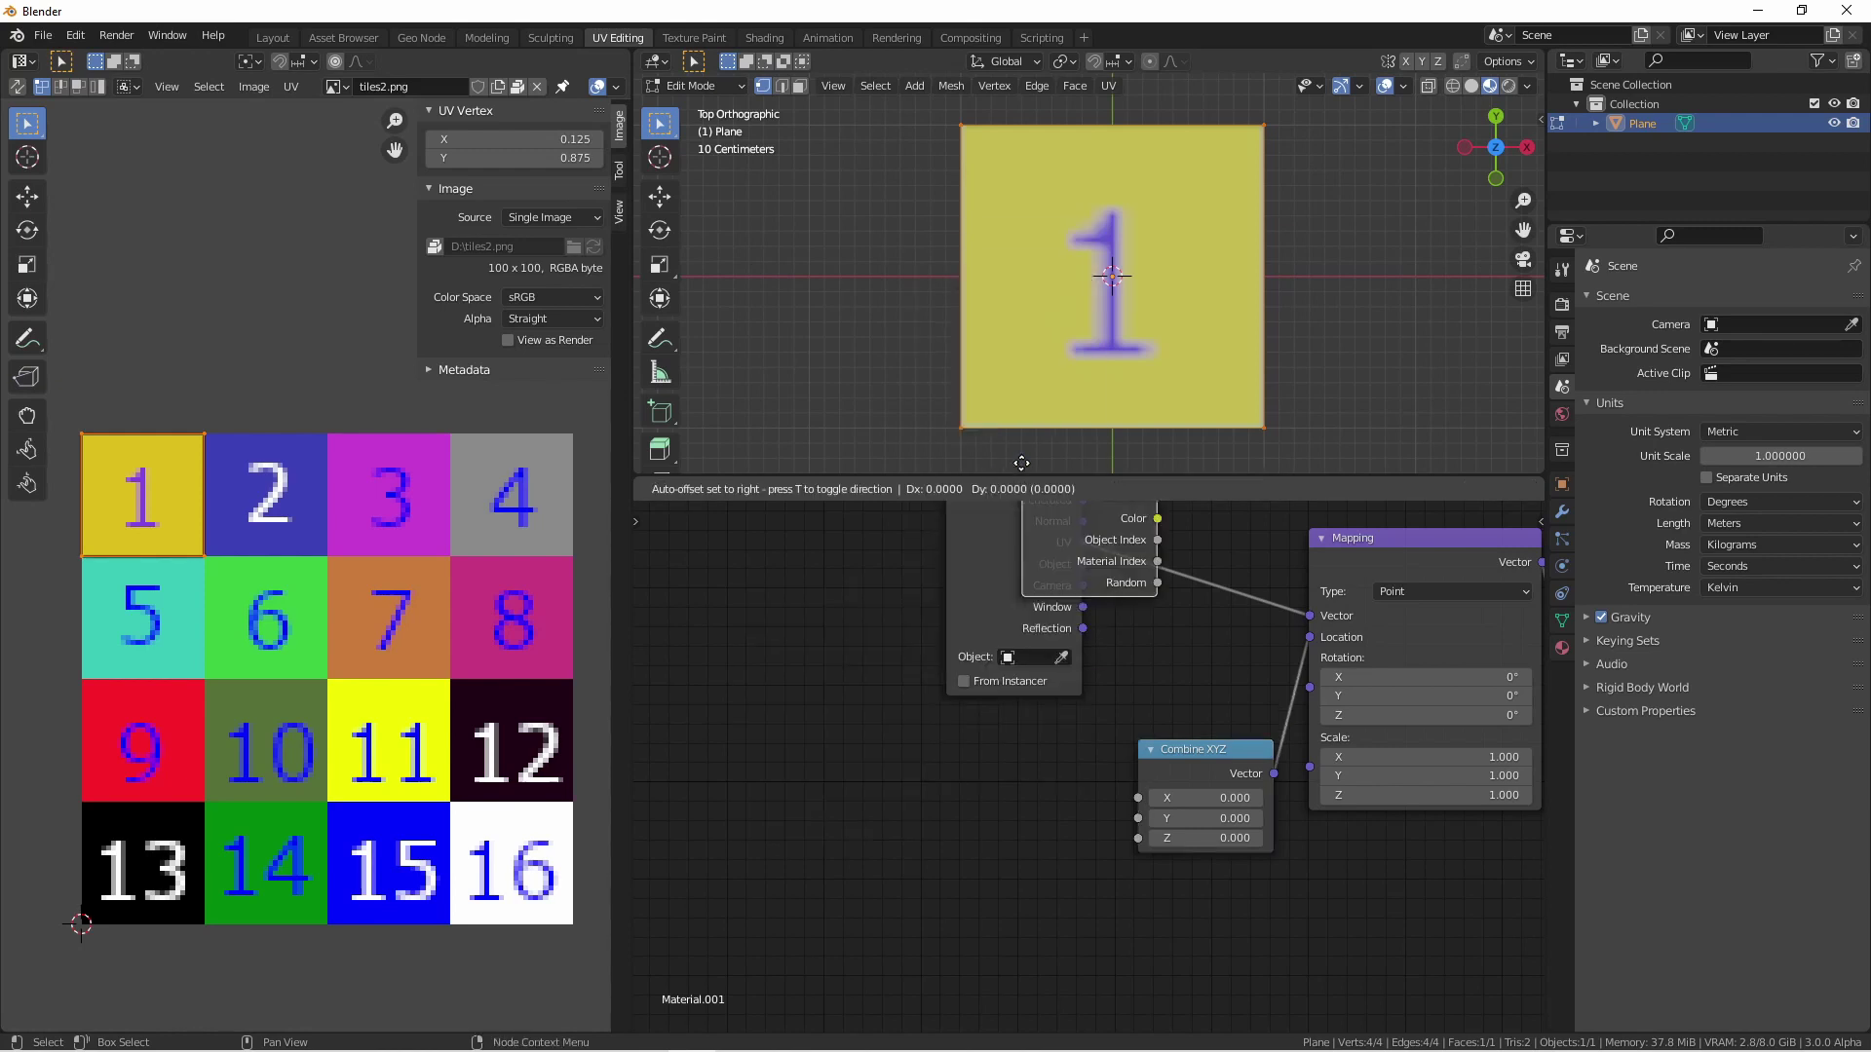
click(729, 731)
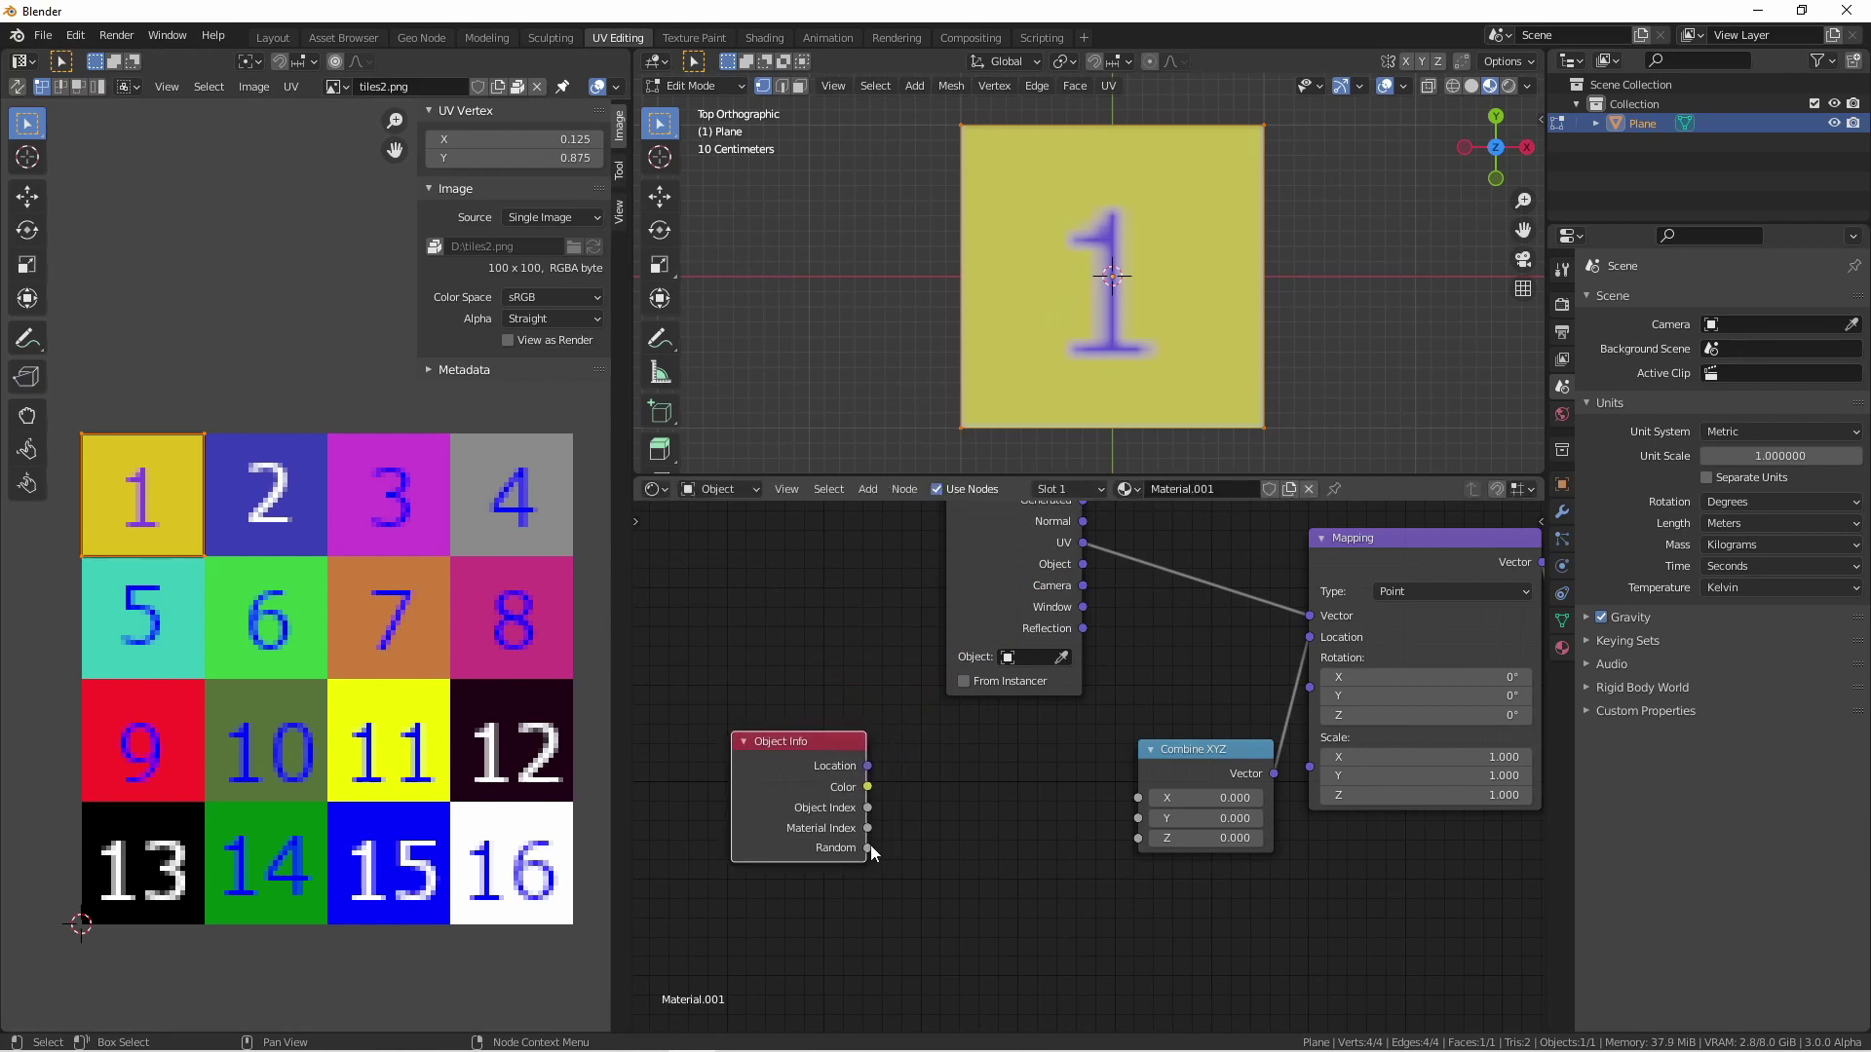
drag(867, 846, 1140, 795)
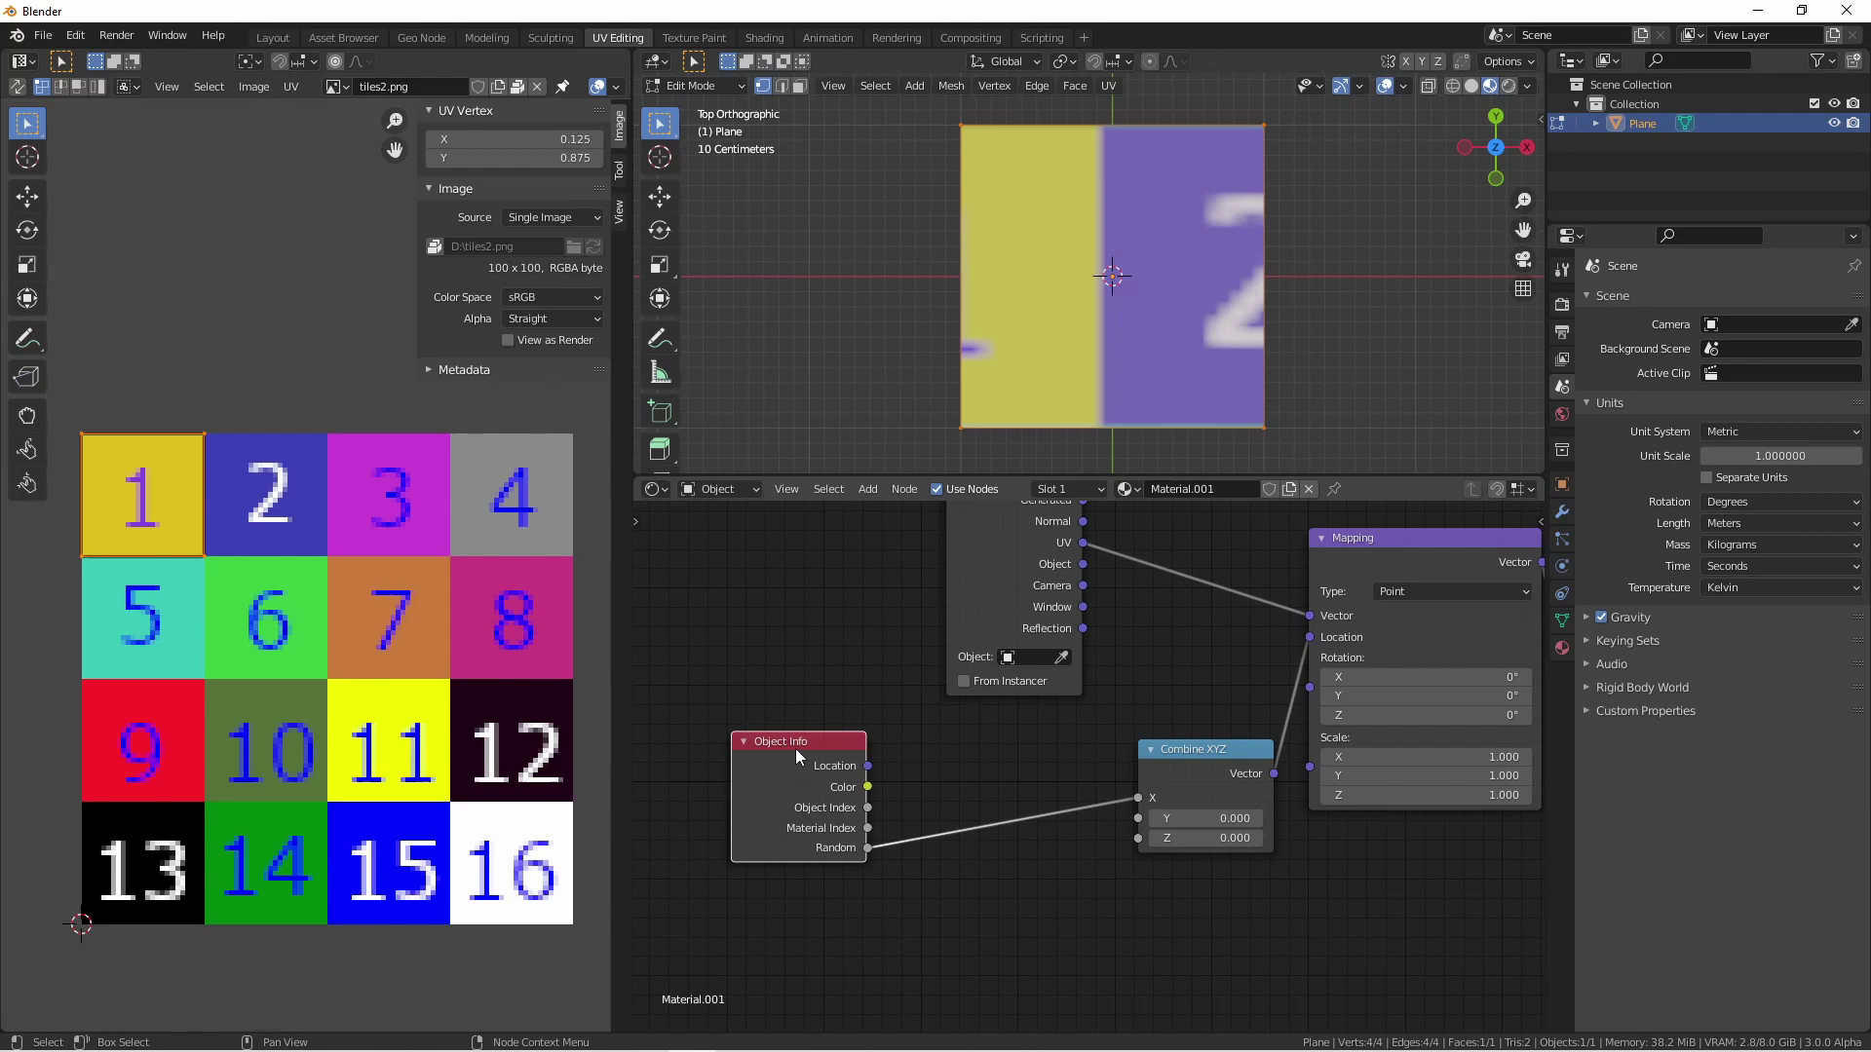
- Insert a Math node on the Random-to-X link
middle_drag(936, 844, 856, 817)
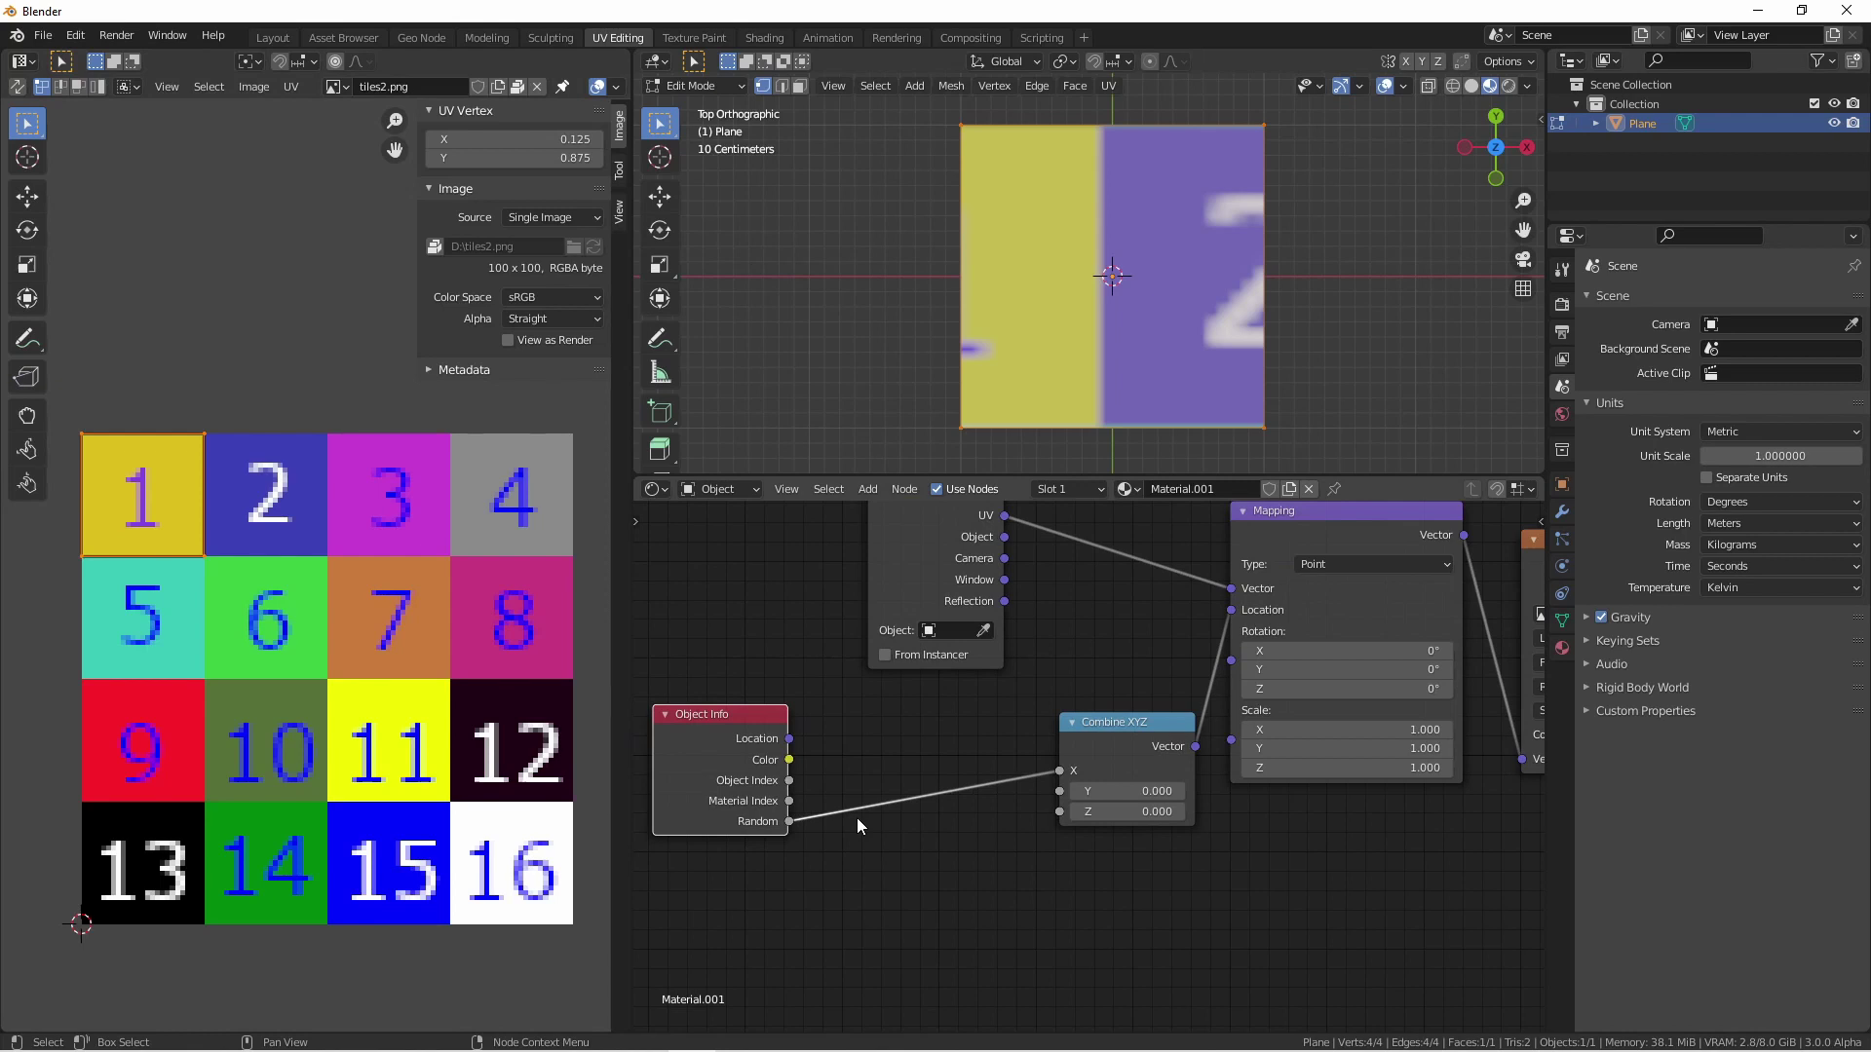
key(shift+a)
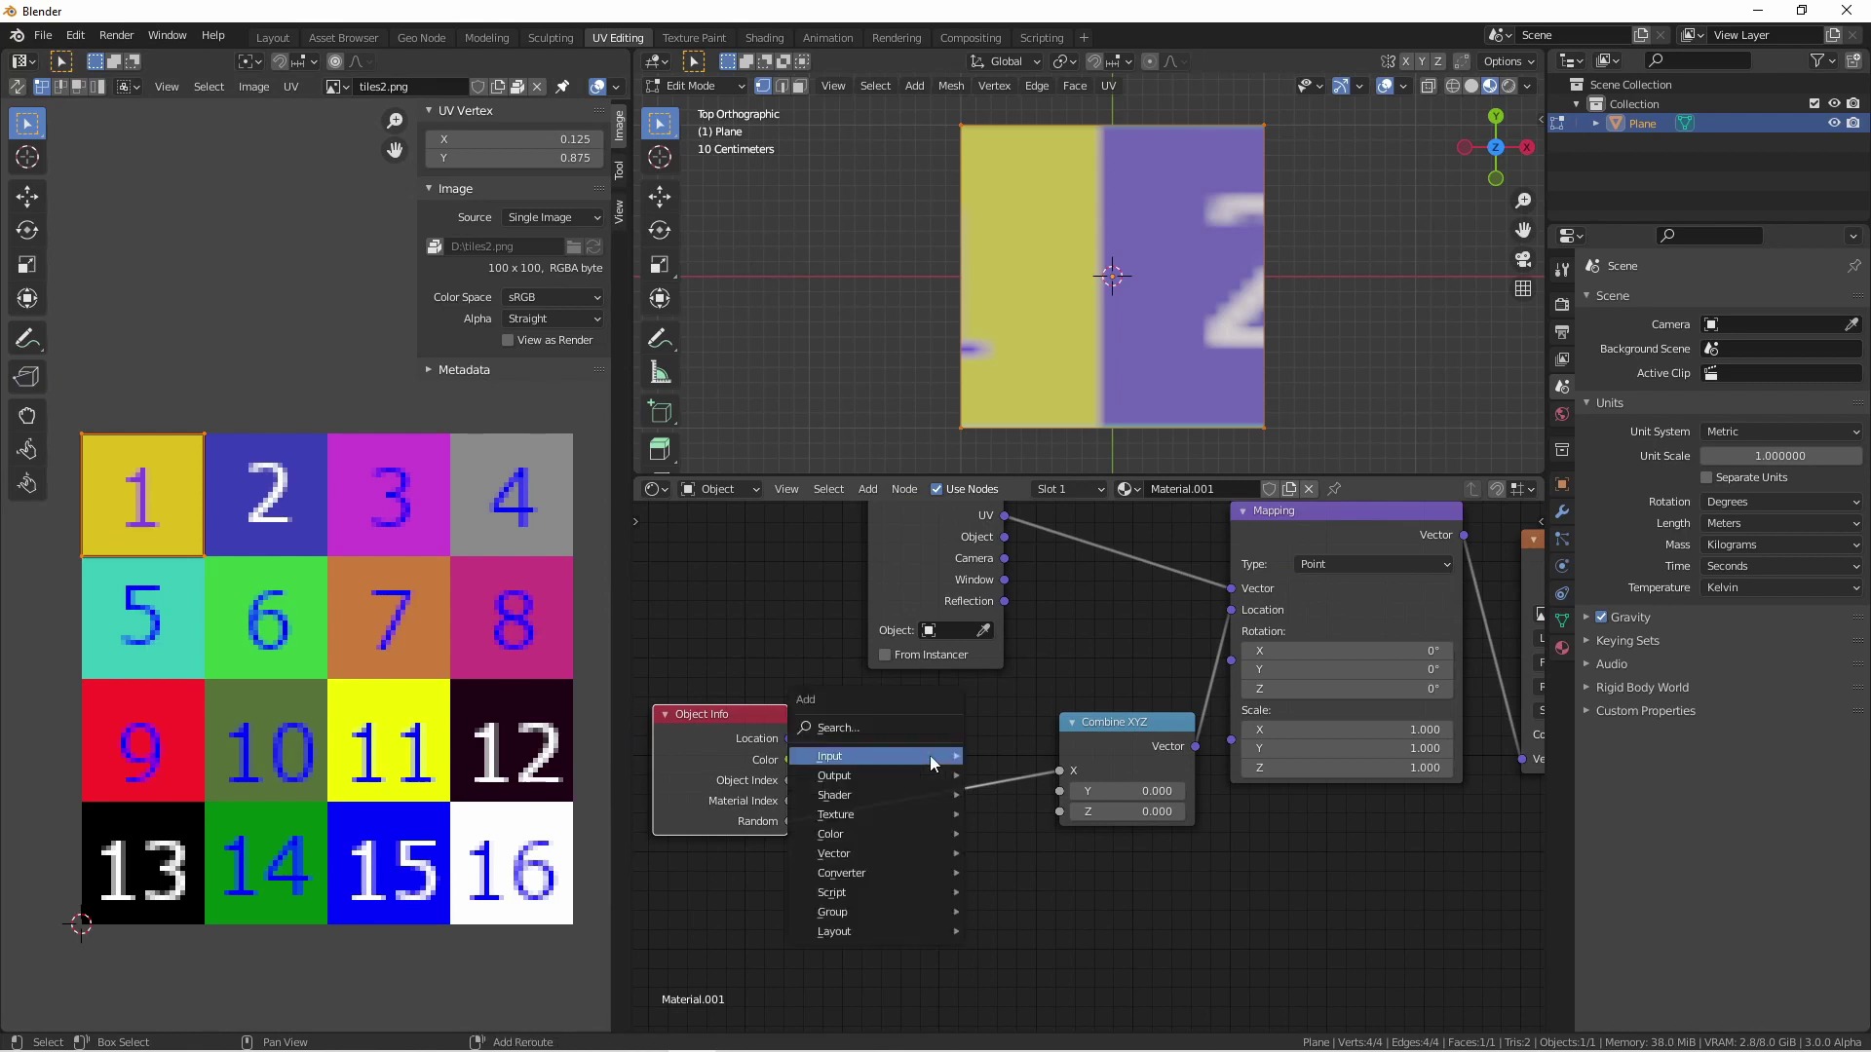
mouse_move(910, 879)
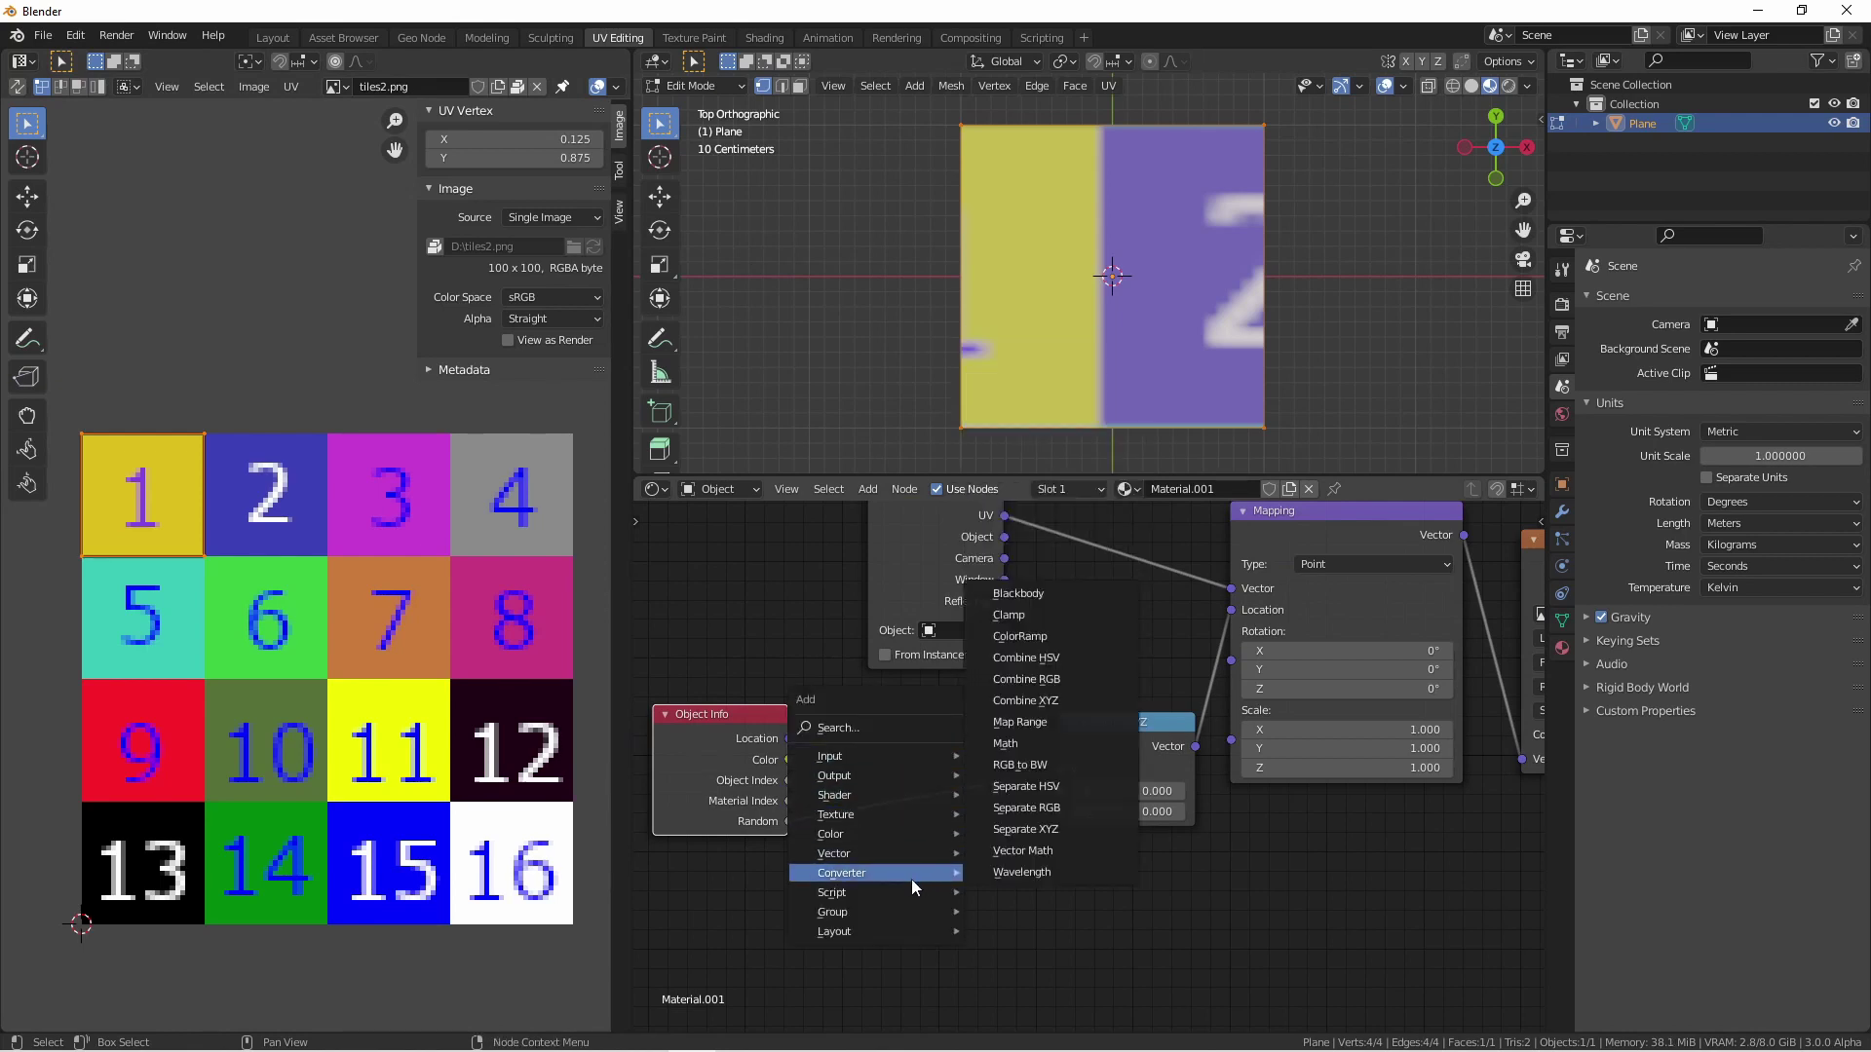
click(1005, 743)
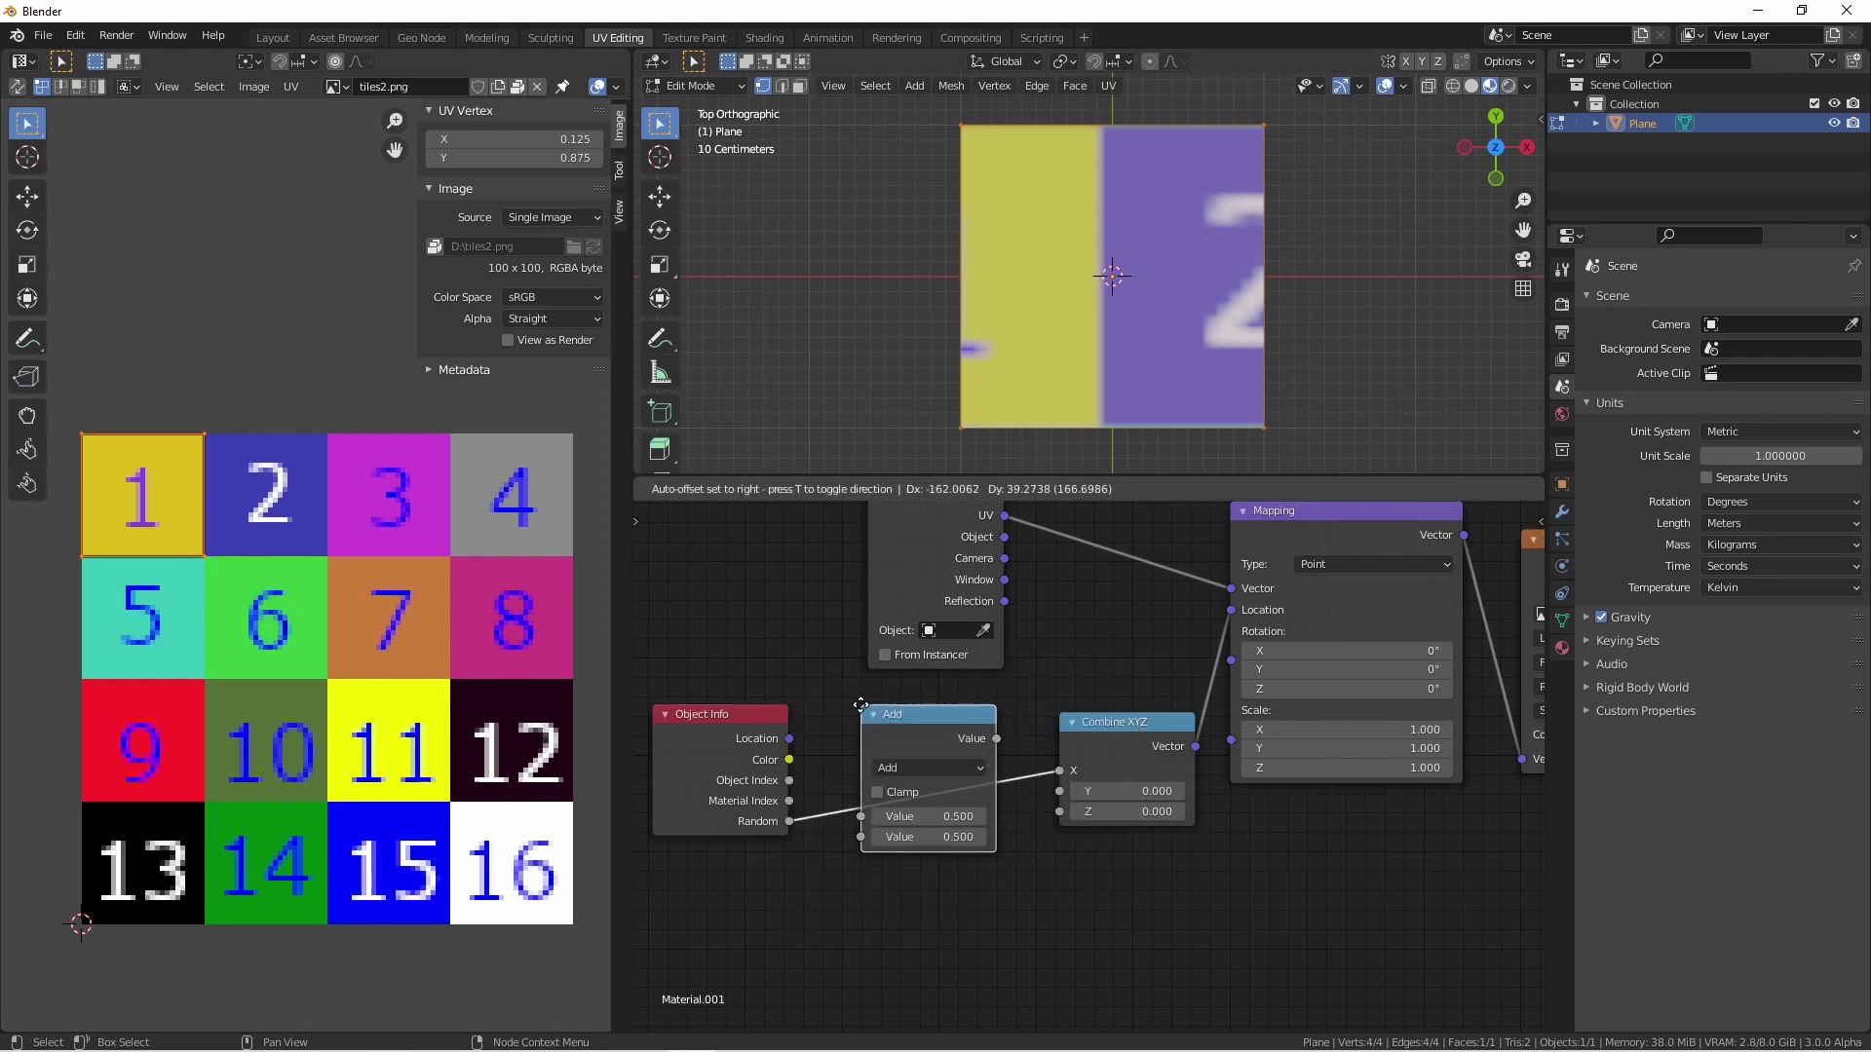
click(861, 704)
scroll(927, 762, up, 2)
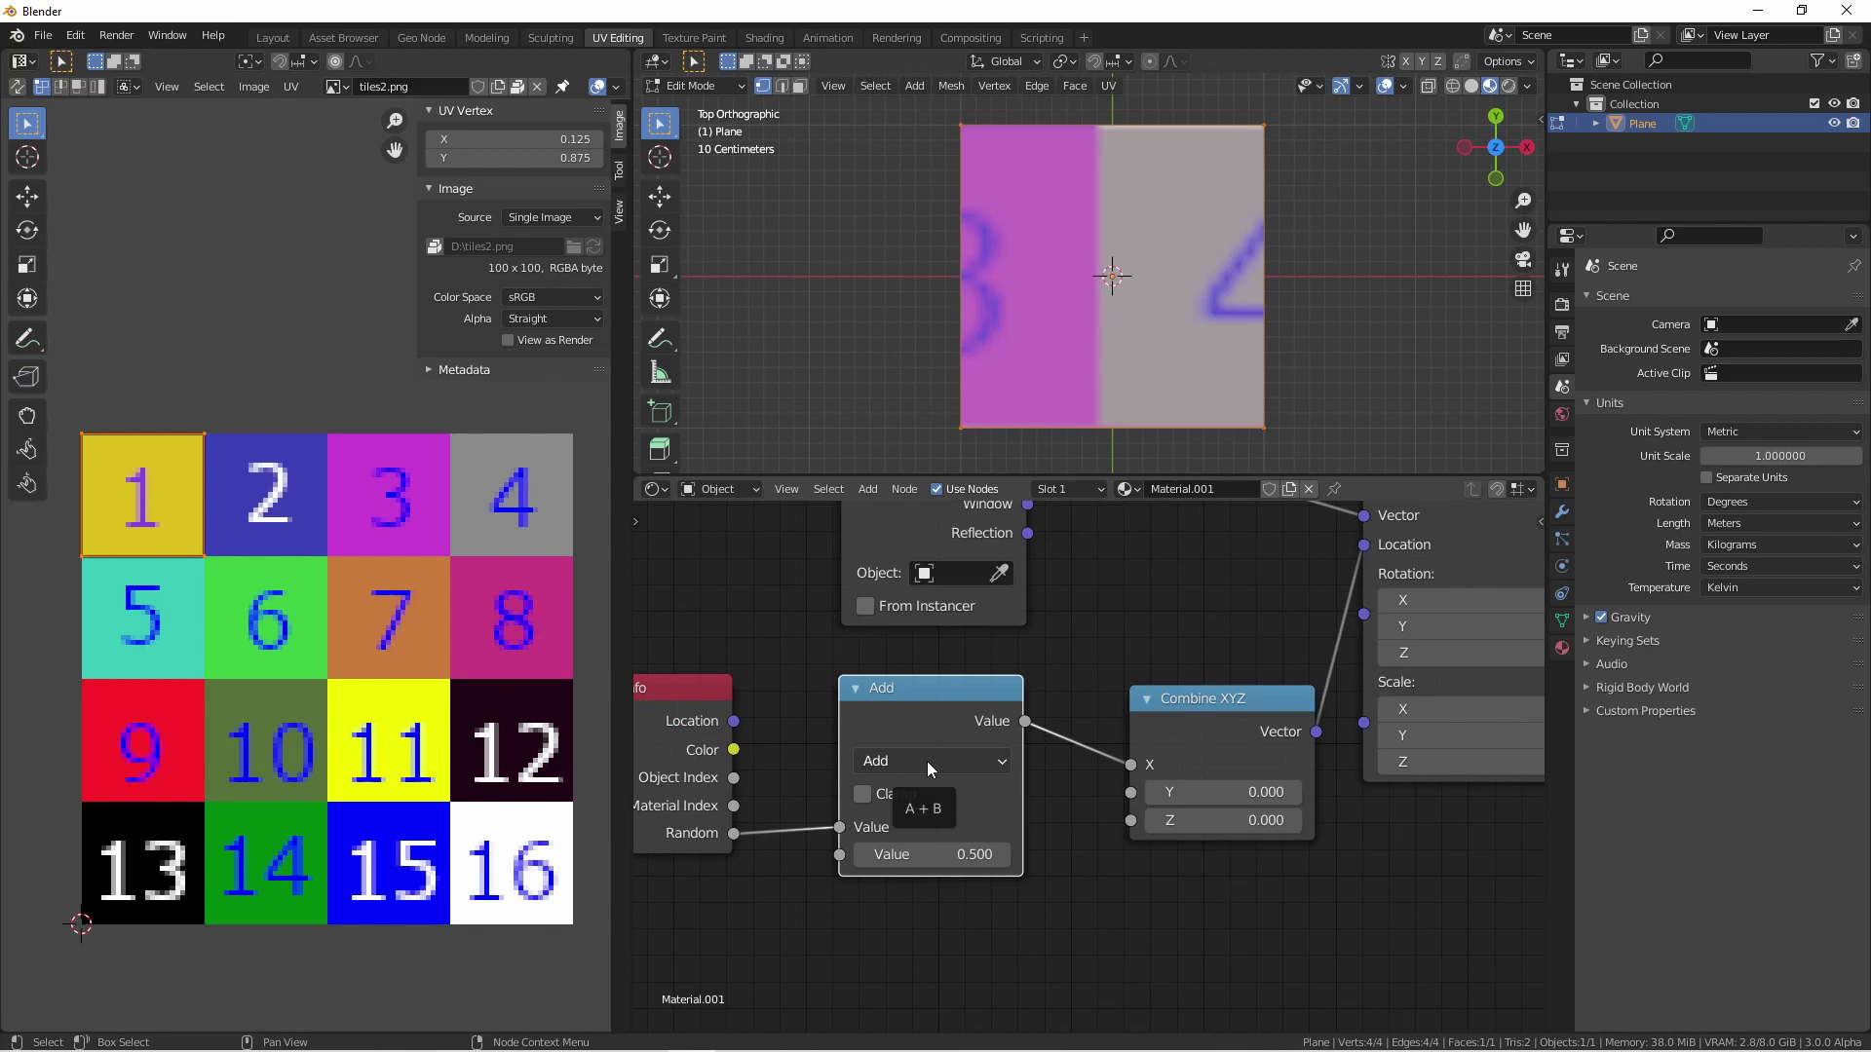
- Set the Math node's operation to Snap with increment 0.25
click(927, 762)
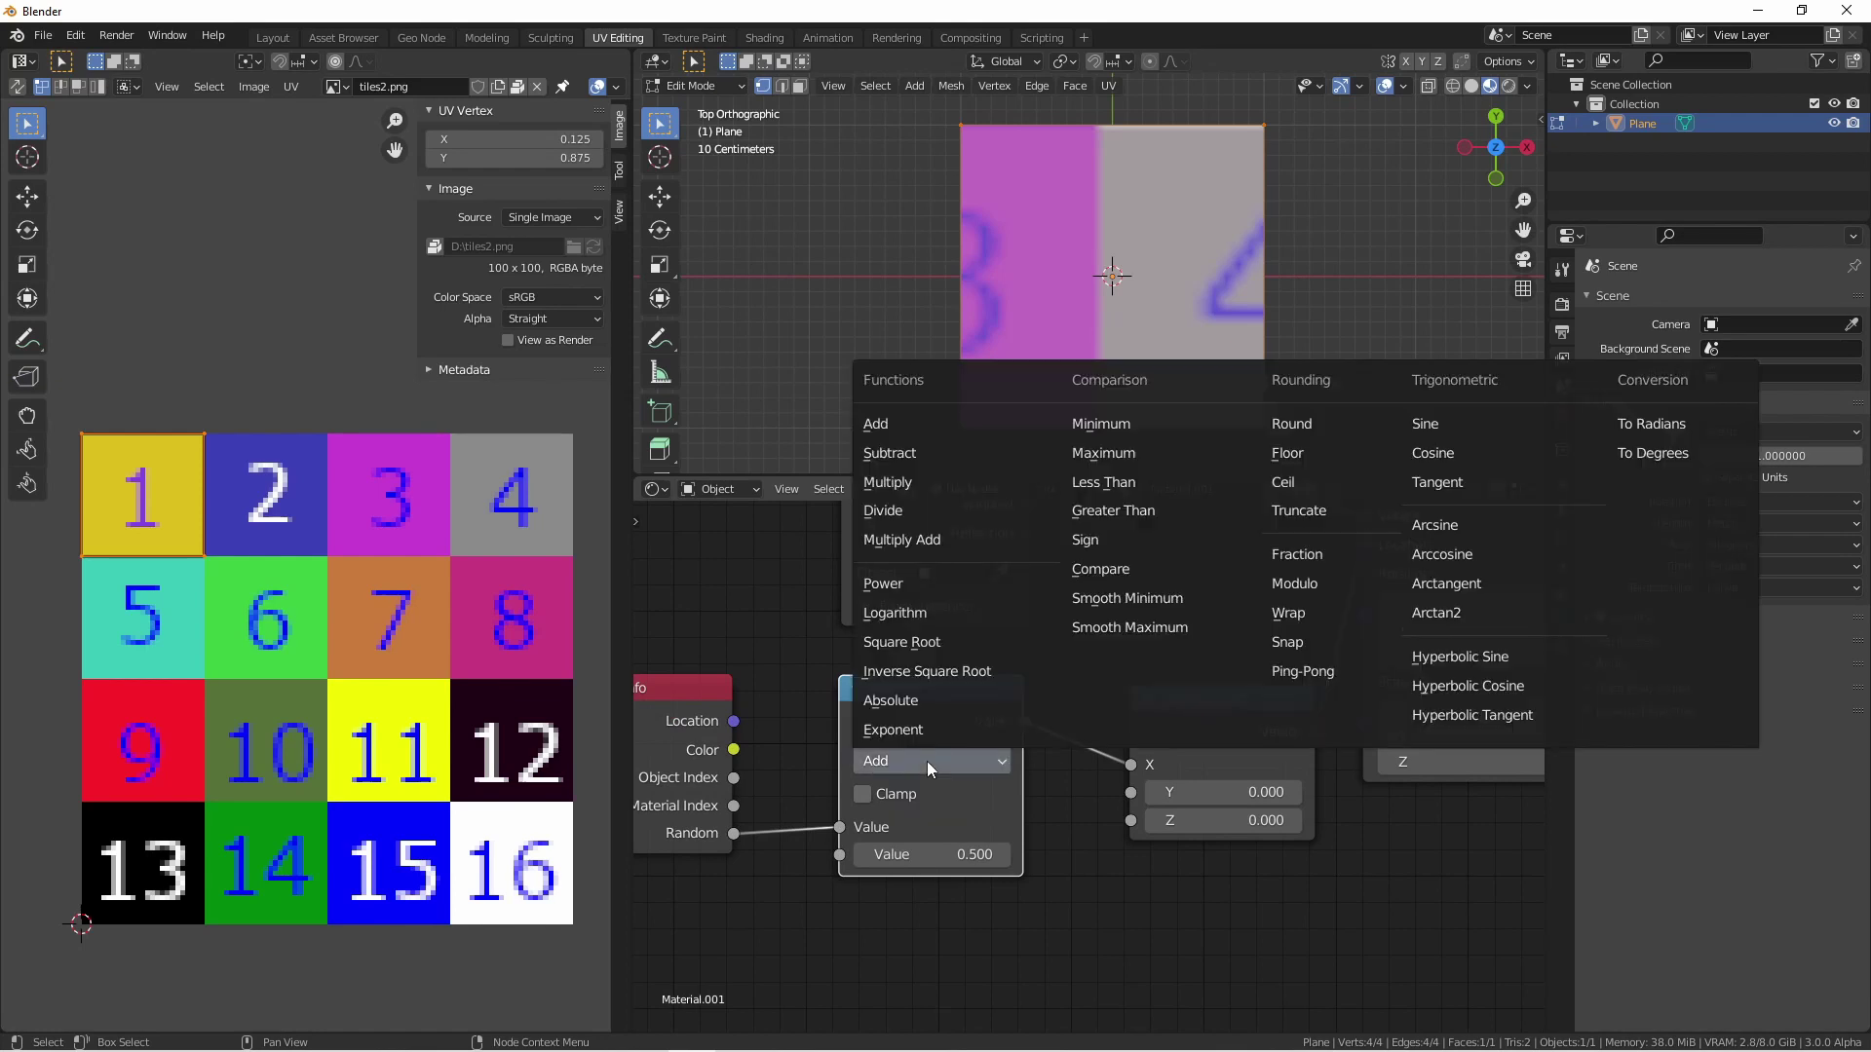
click(1294, 645)
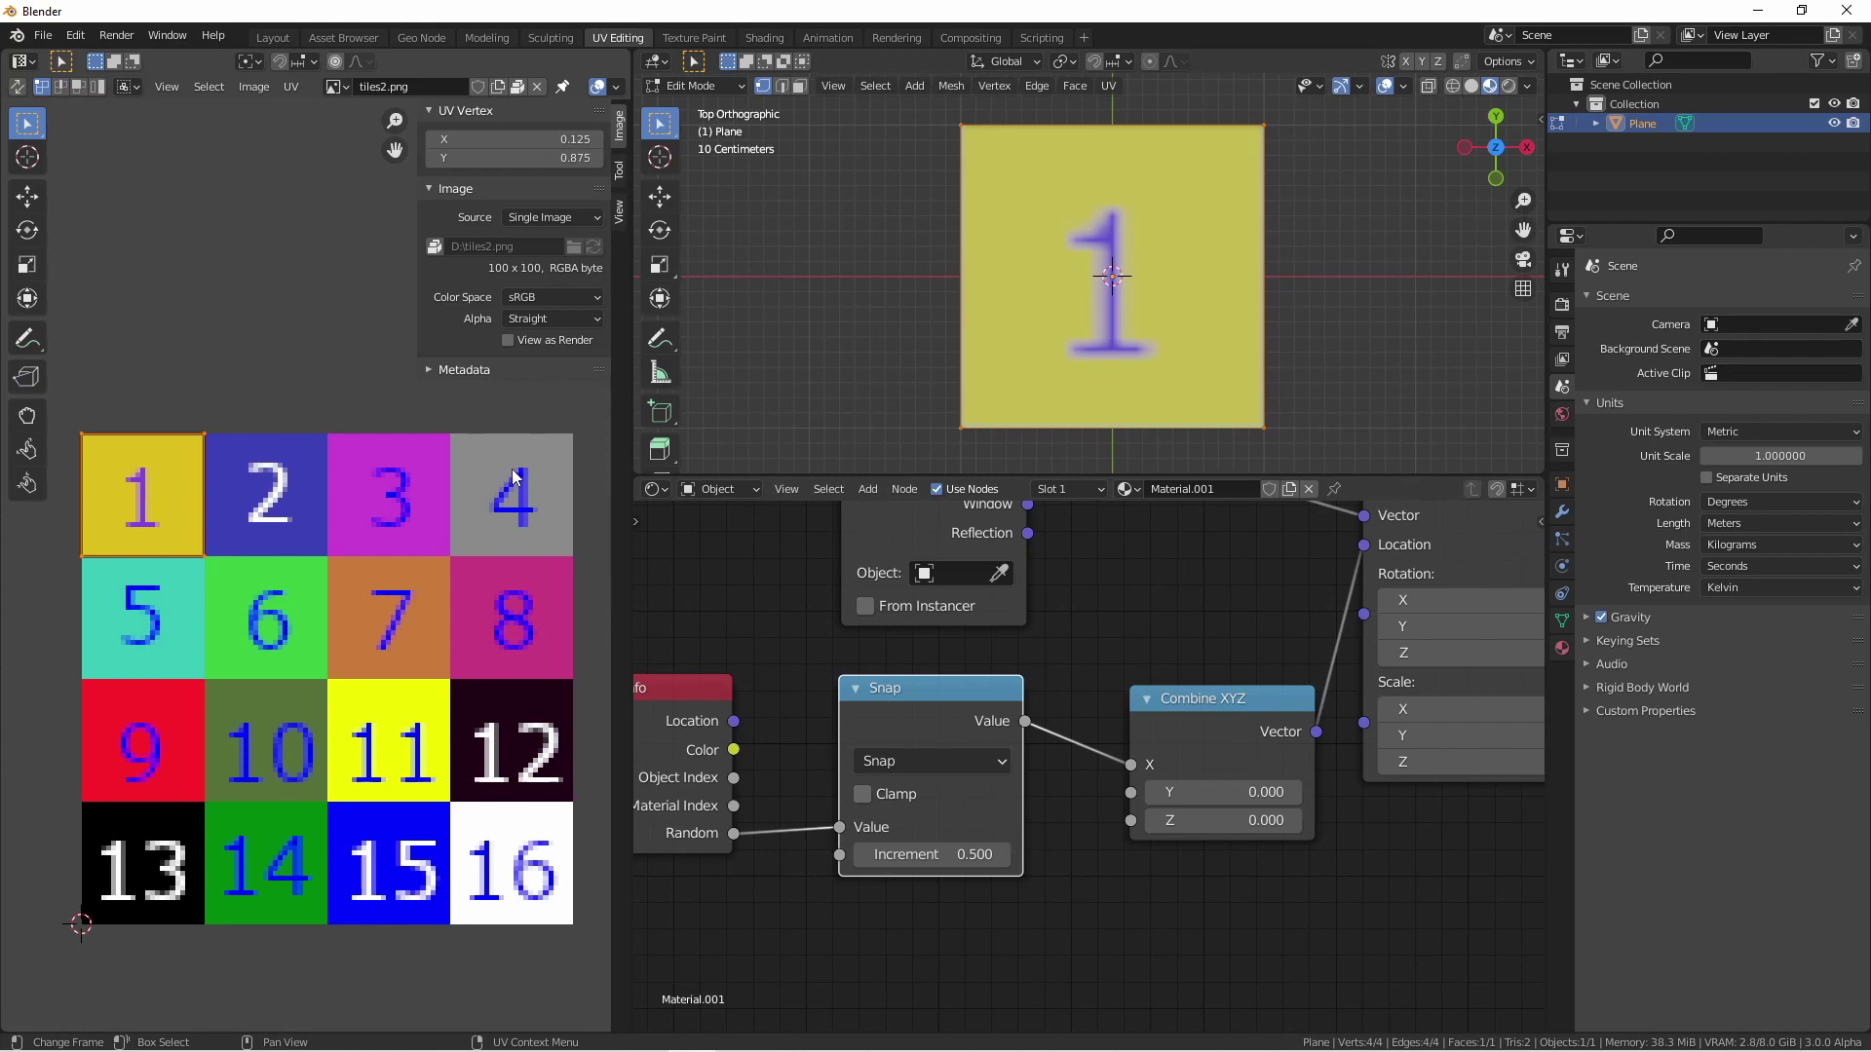
click(904, 856)
key(BackSpace)
text(.25)
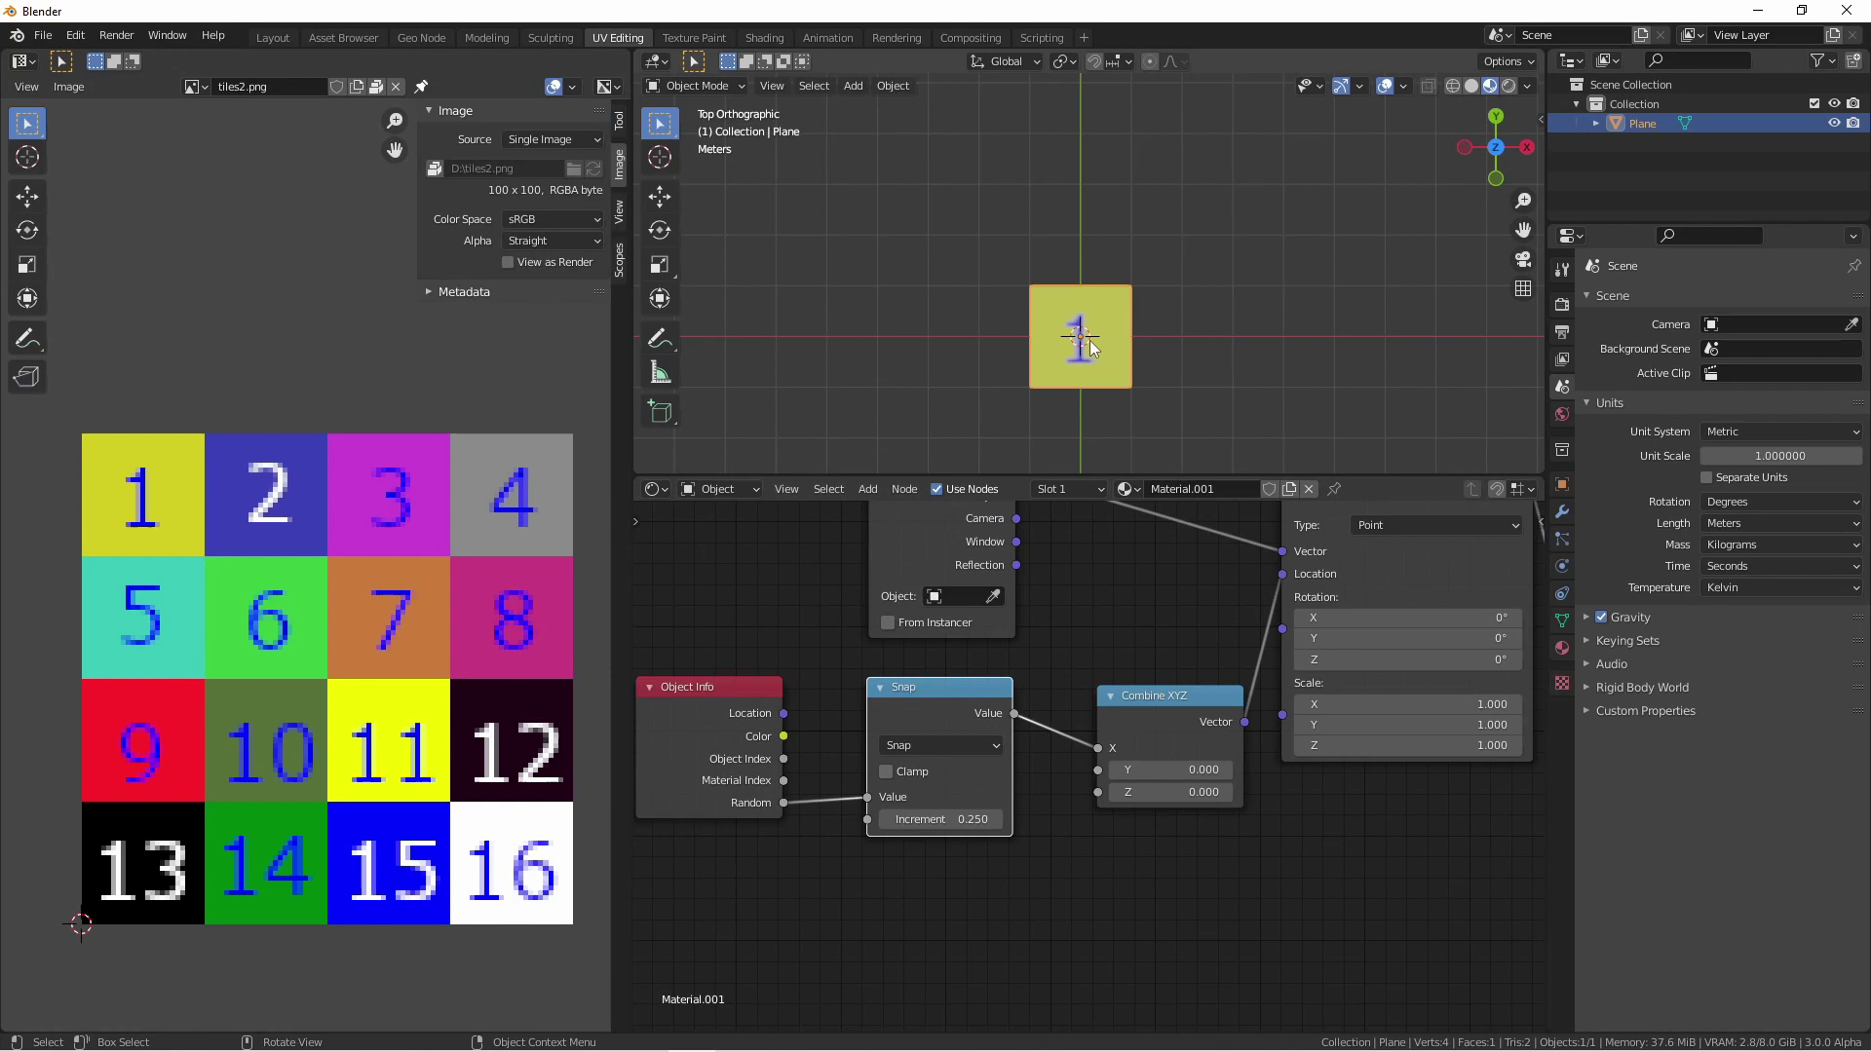
- Commit the 0.25 increment and duplicate the plane along X into a 20-plane grid
shift+middle_drag(1089, 341, 1021, 331)
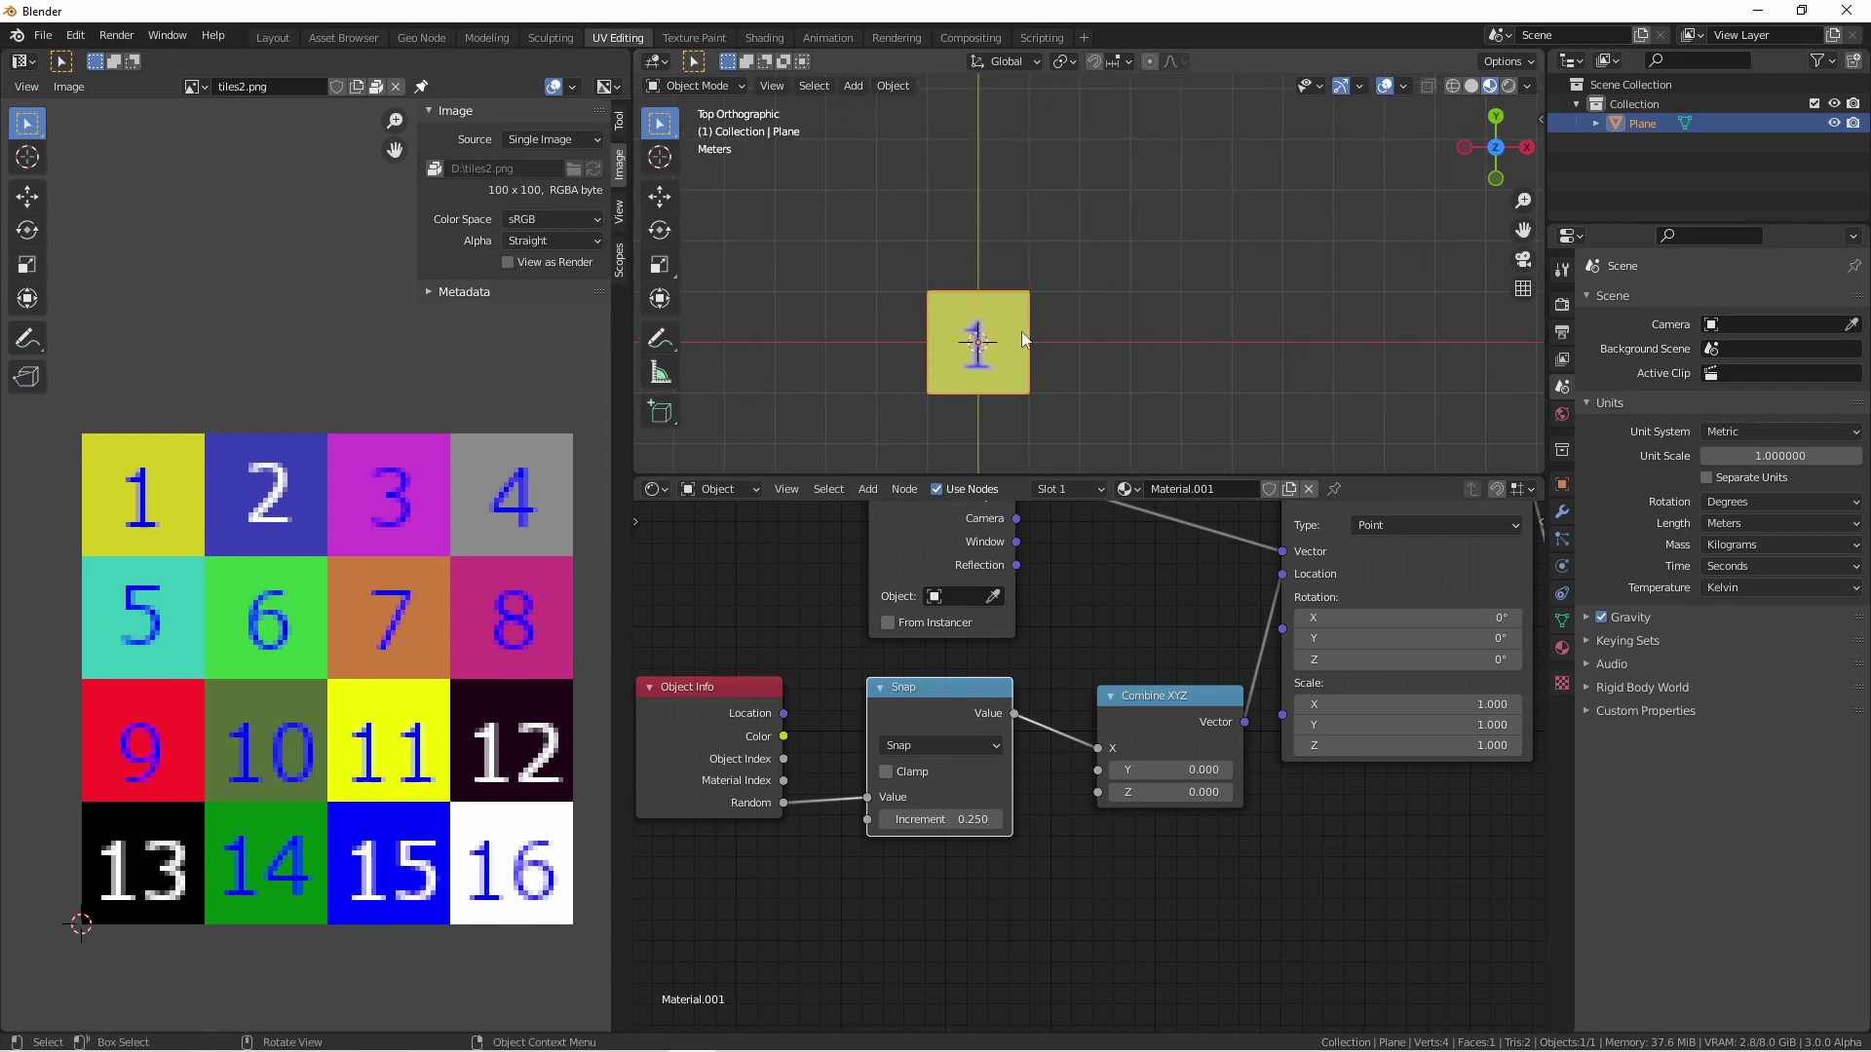
key(shift+d)
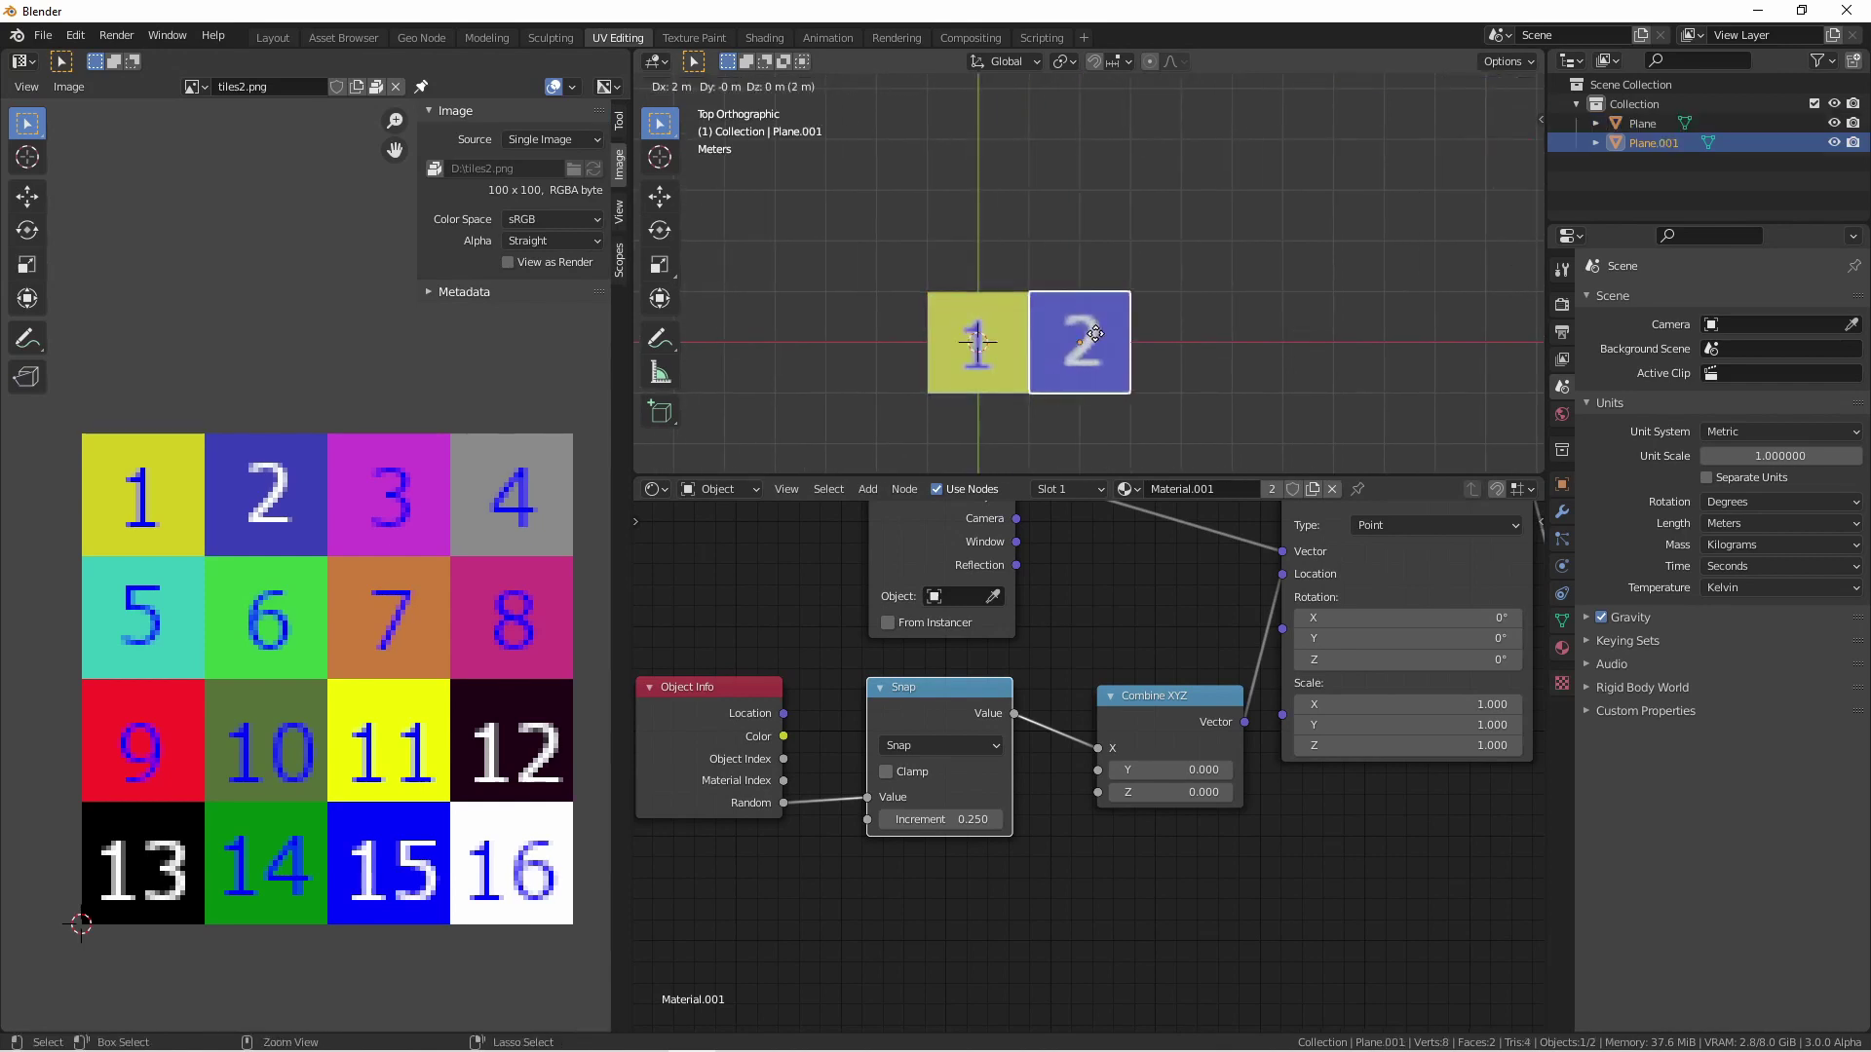
click(1114, 335)
key(shift+d)
key(shift+d)
key(shift+d)
key(shift+d)
scroll(1128, 237, down, 3)
key(shift+d)
key(shift+d)
key(shift+d)
key(shift+d)
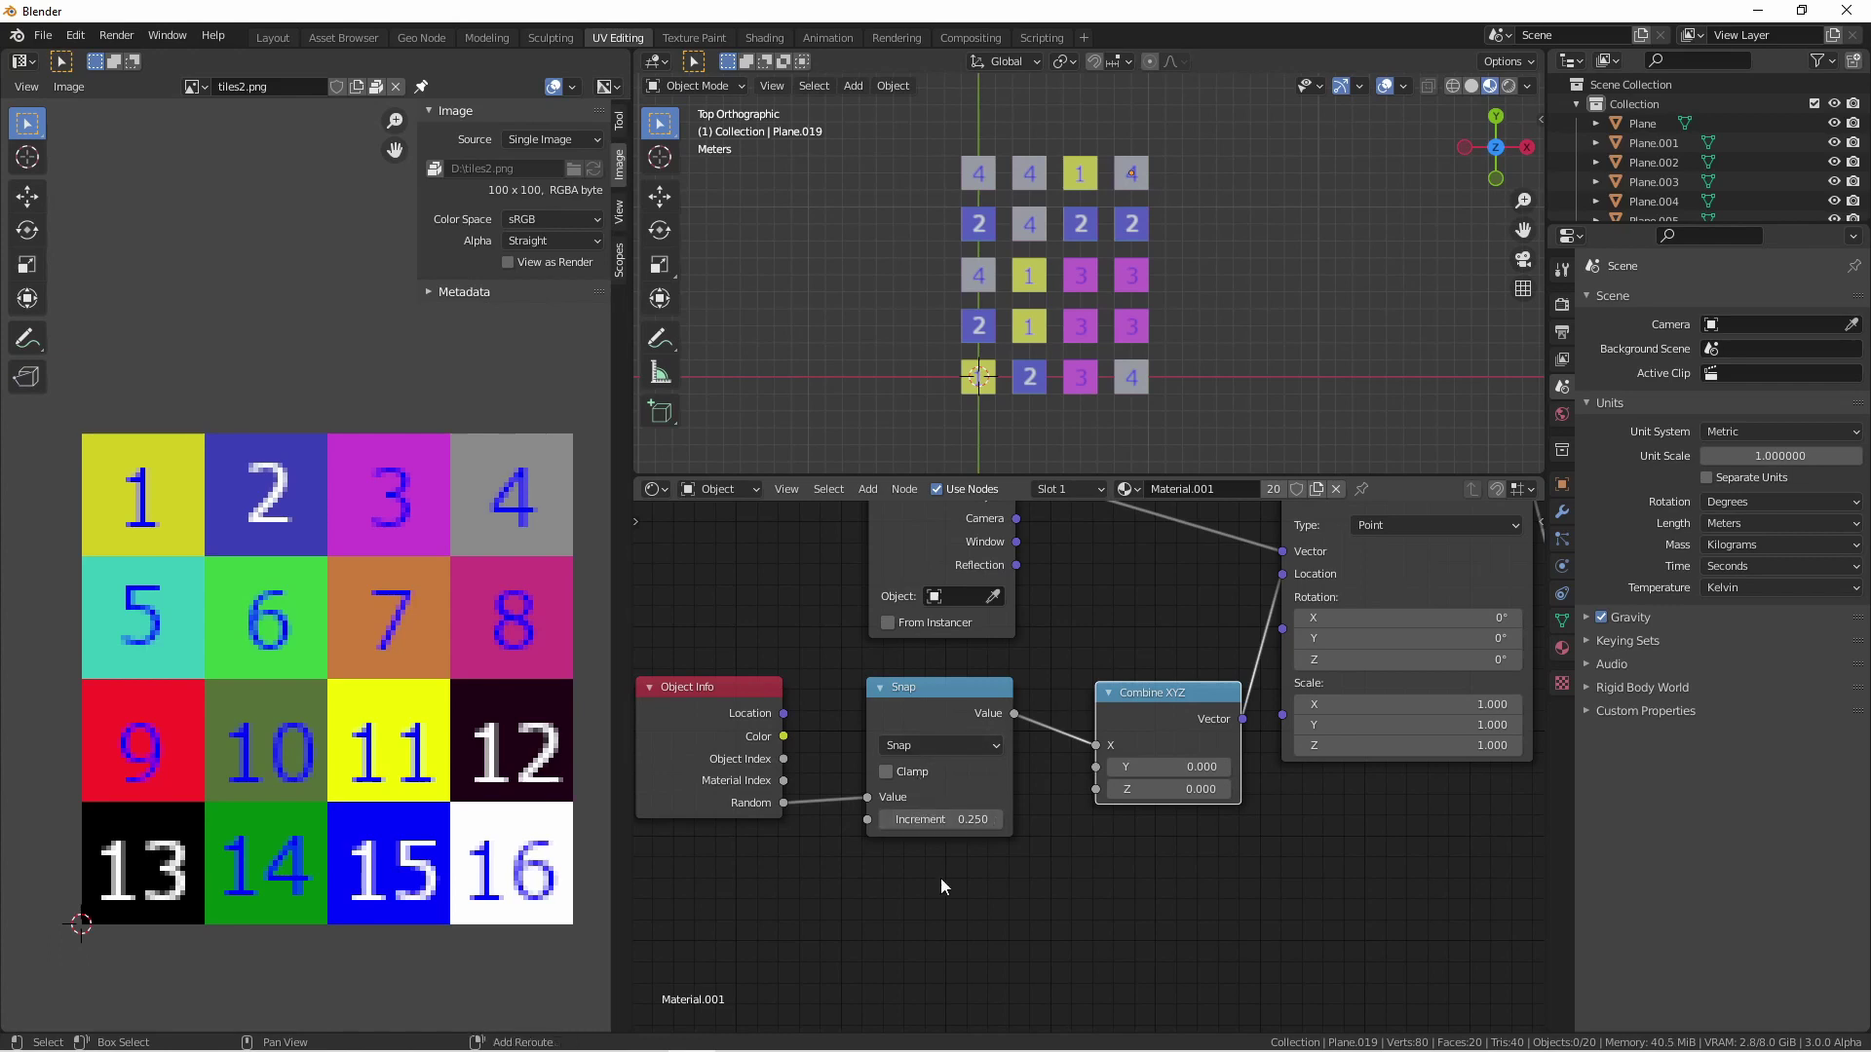
- Duplicate the Snap node and route Object Info Random through it into Combine XYZ Y
middle_drag(952, 849, 949, 748)
click(918, 601)
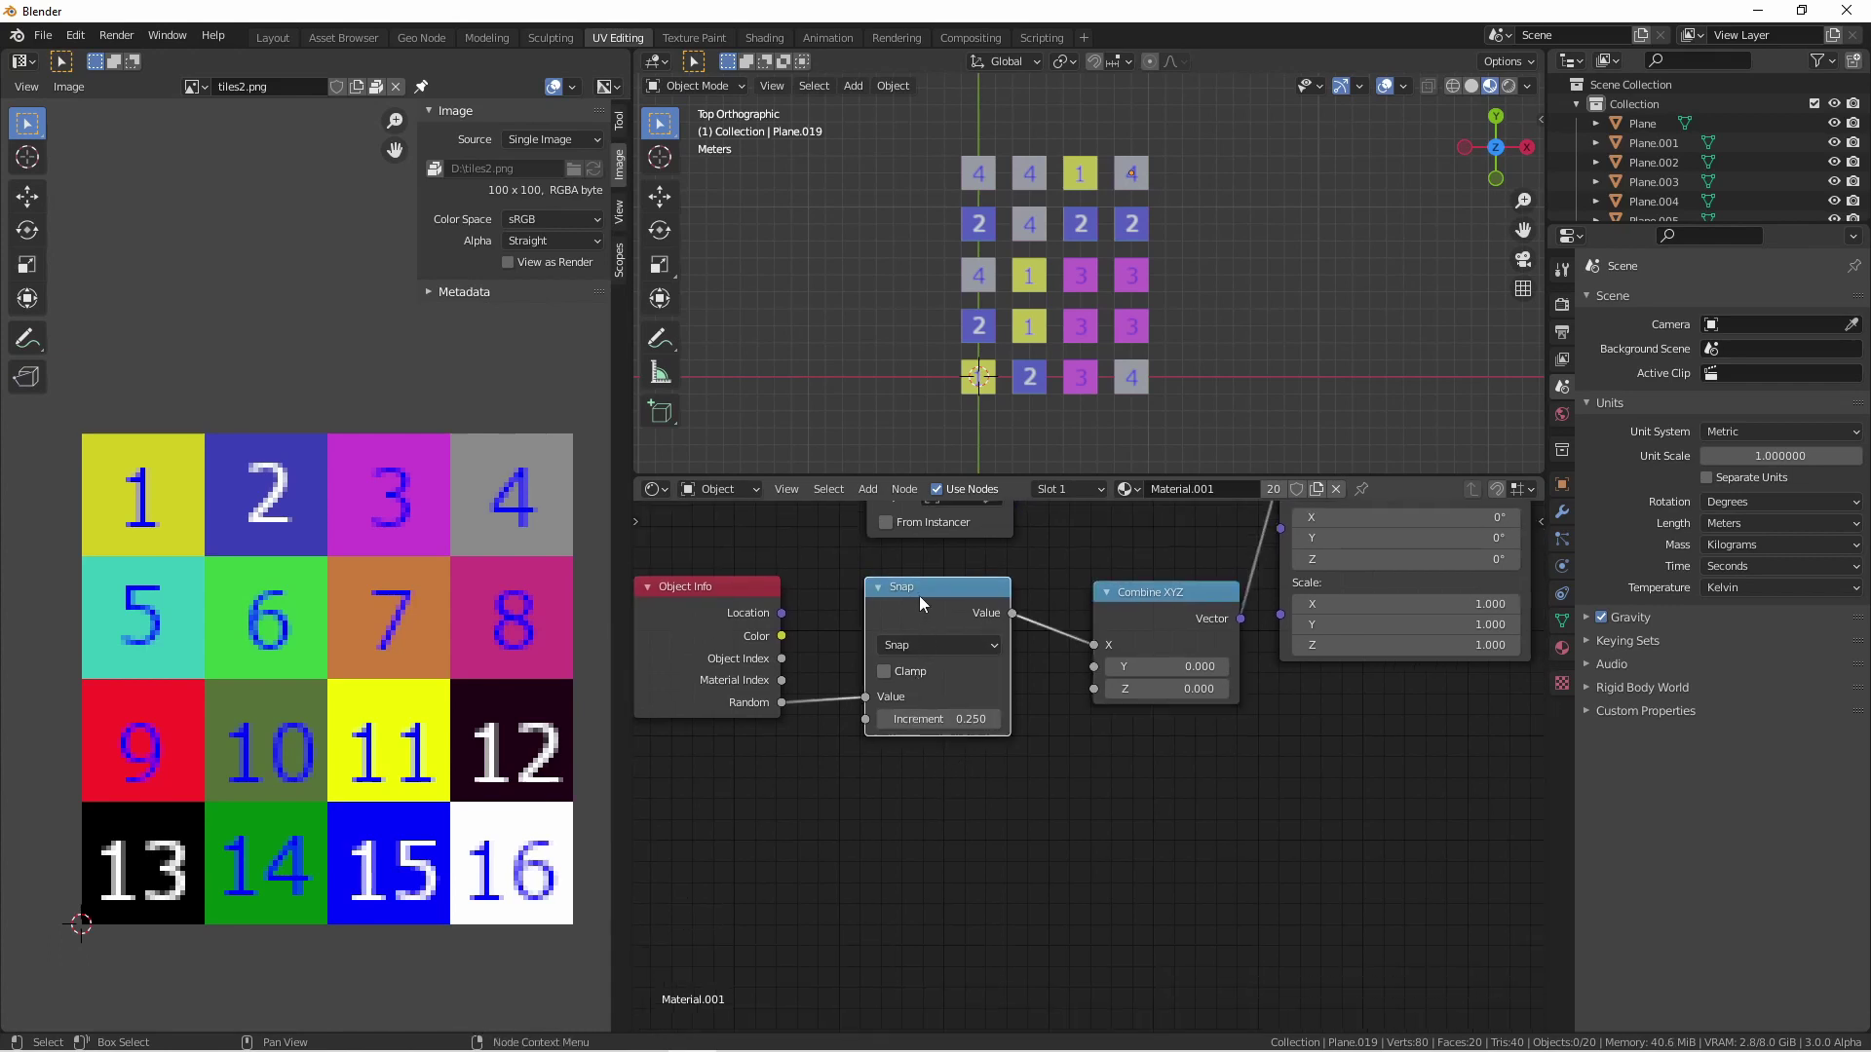
key(shift+d)
click(930, 794)
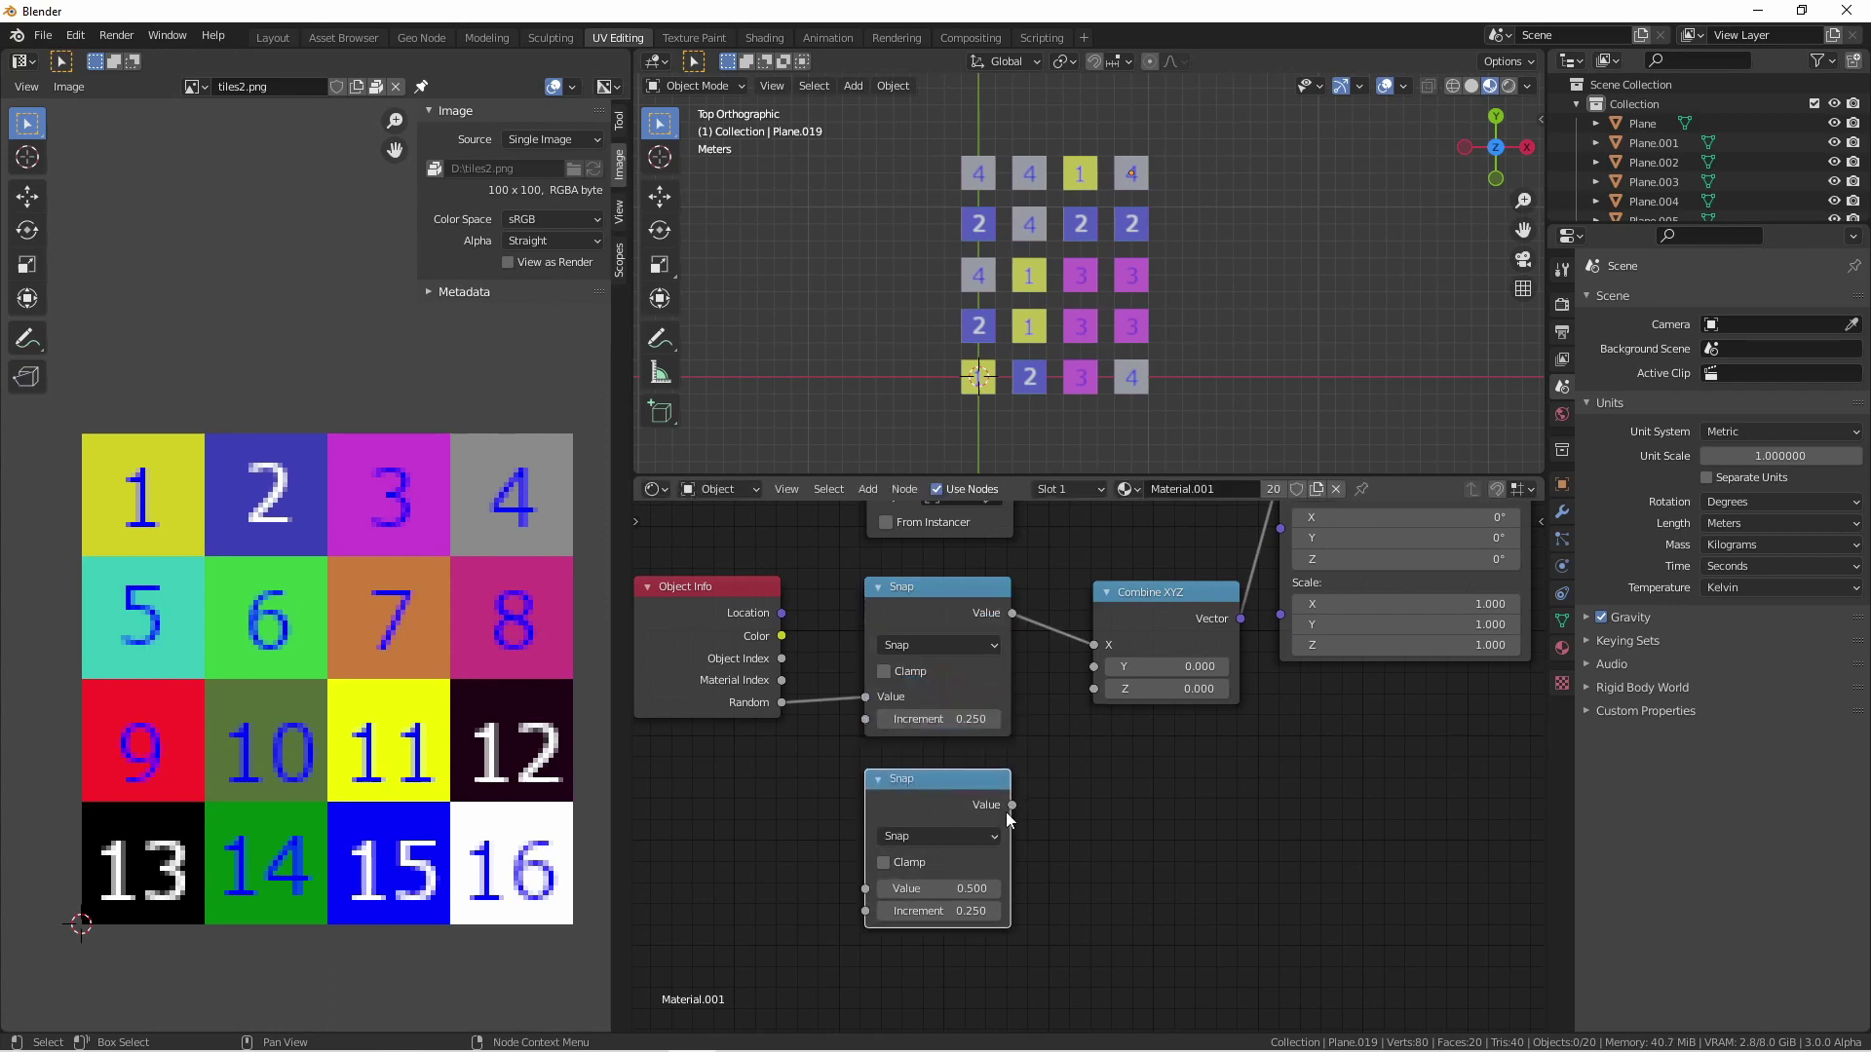
drag(1011, 806, 1108, 674)
drag(1011, 804, 1095, 666)
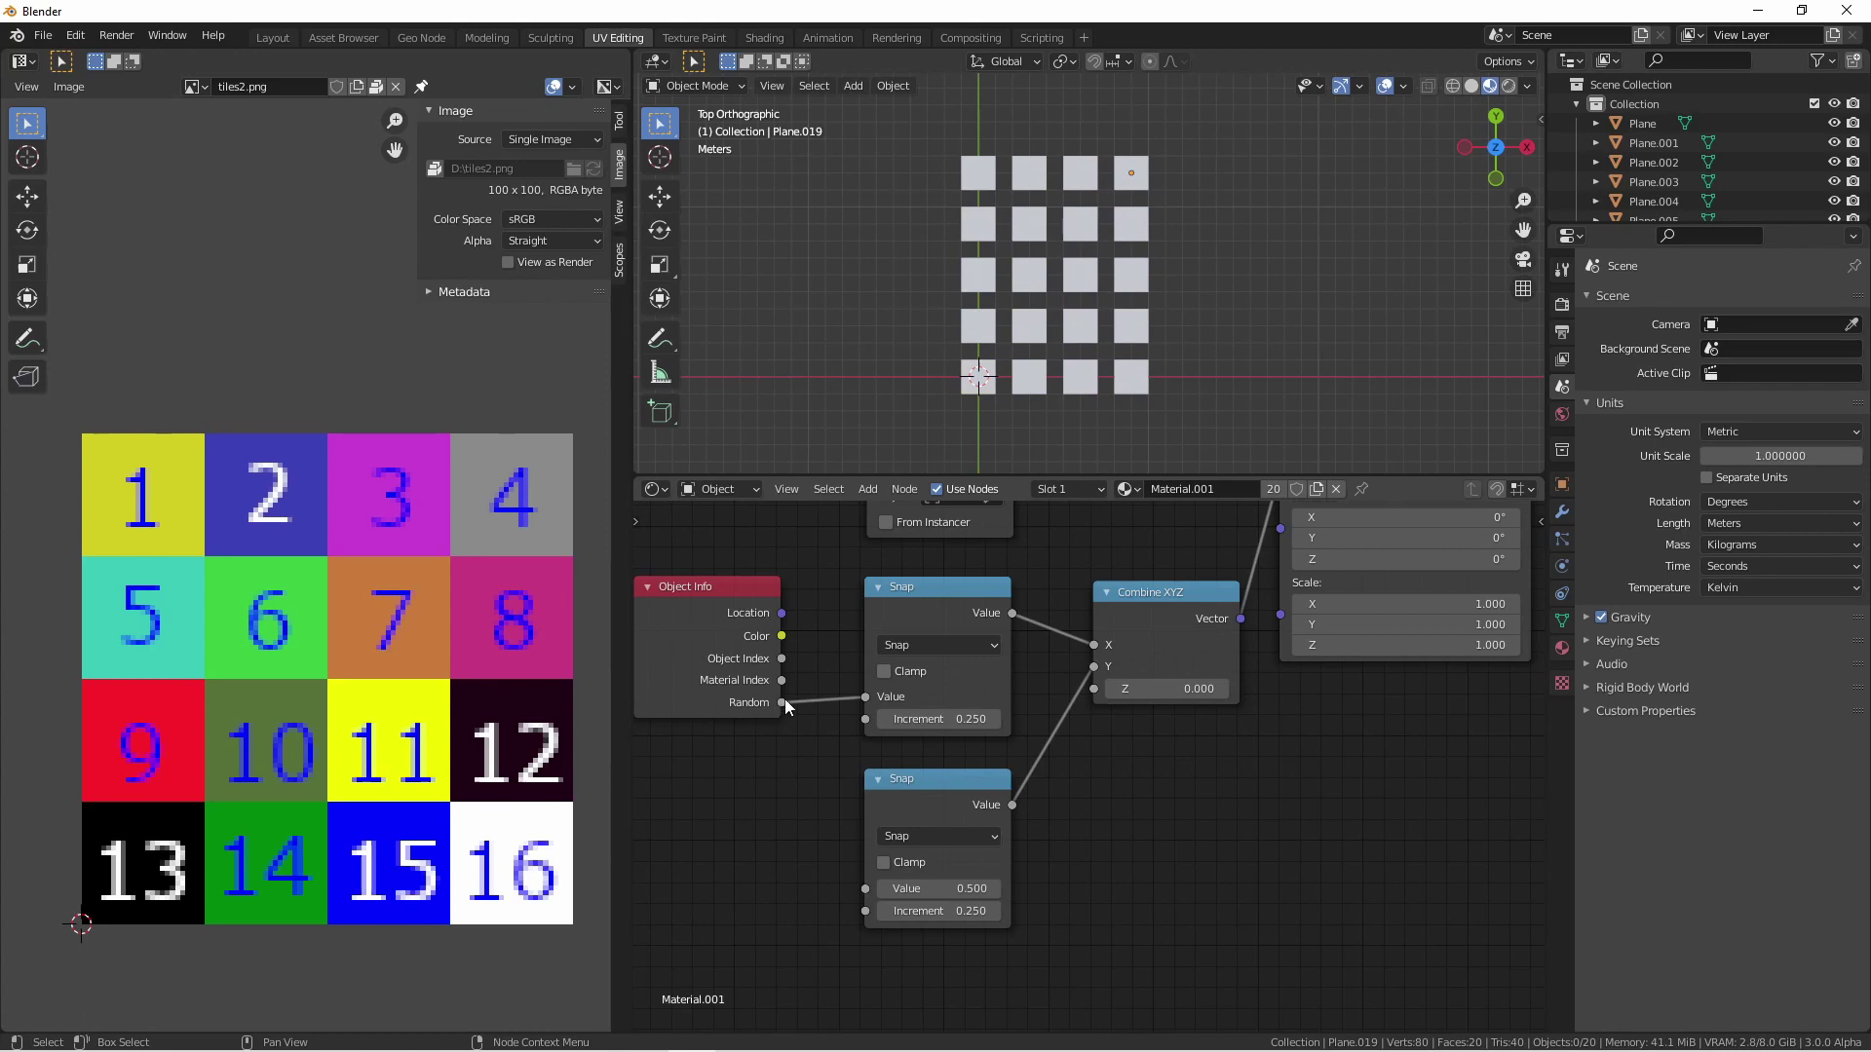
drag(781, 703, 864, 889)
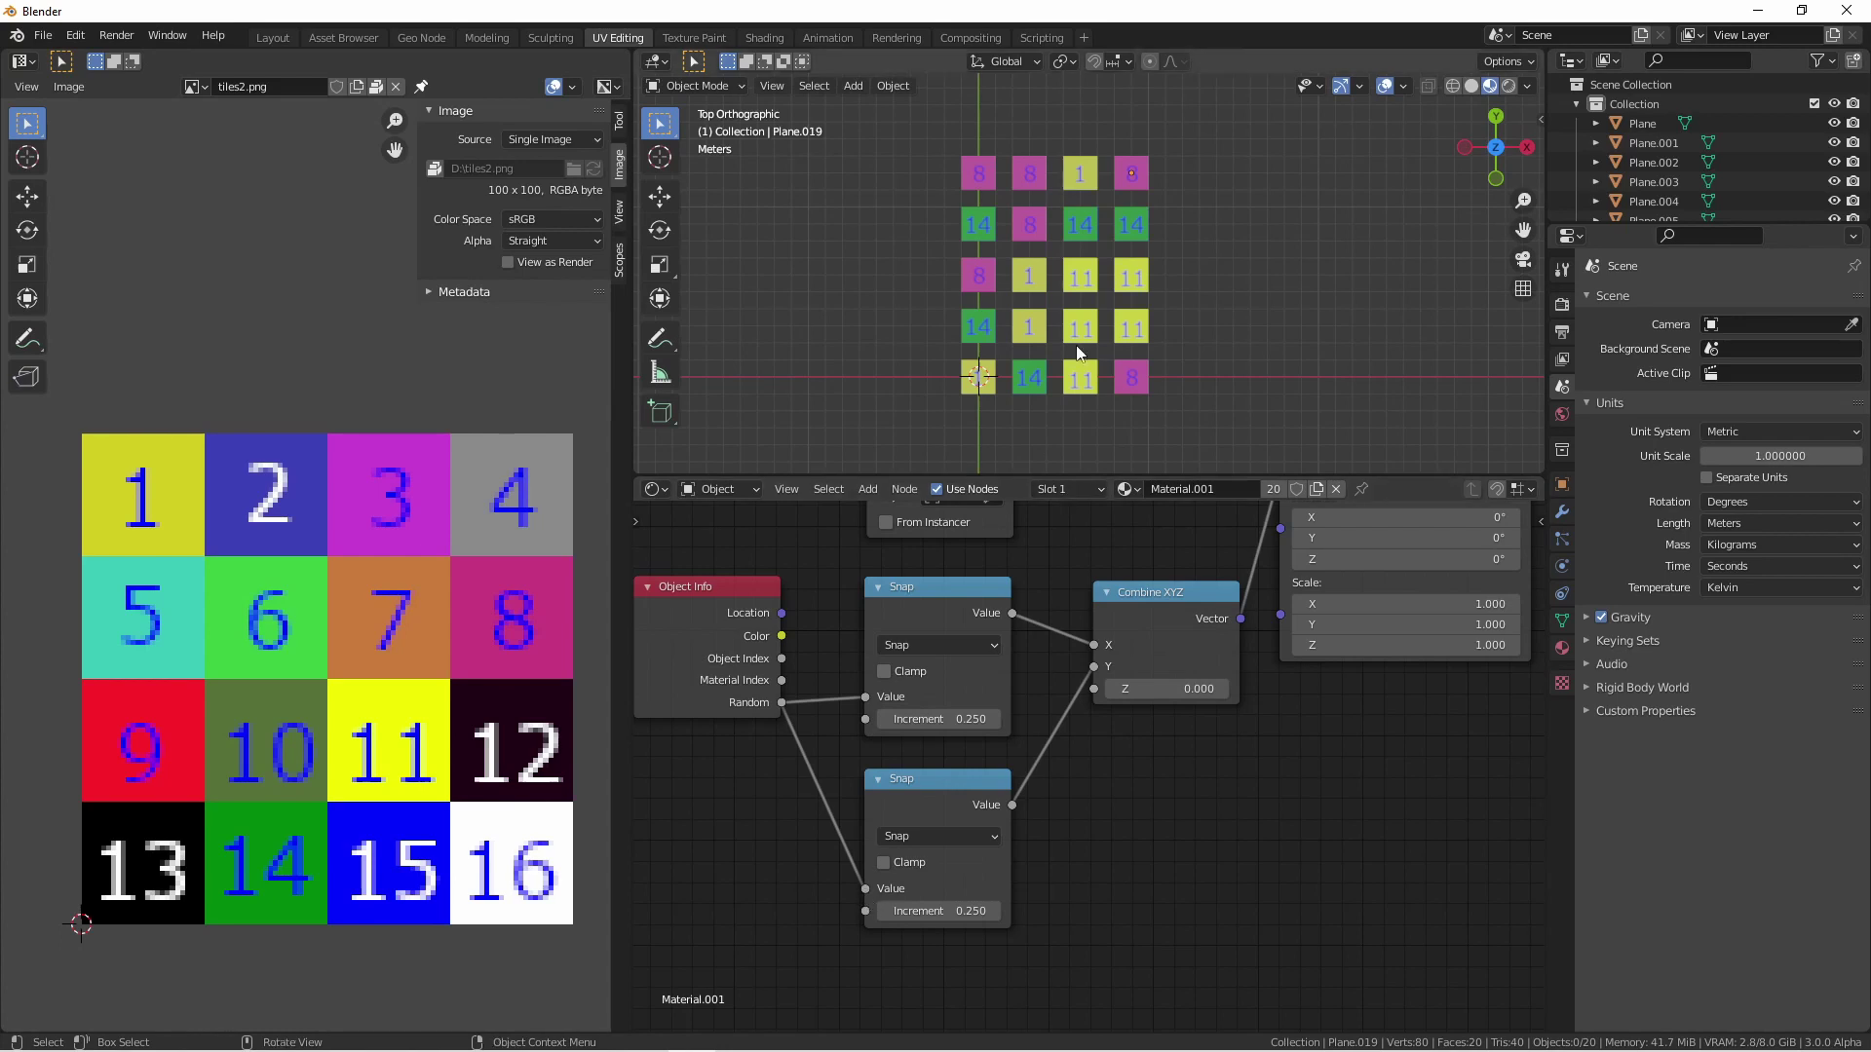
scroll(1093, 224, up, 1)
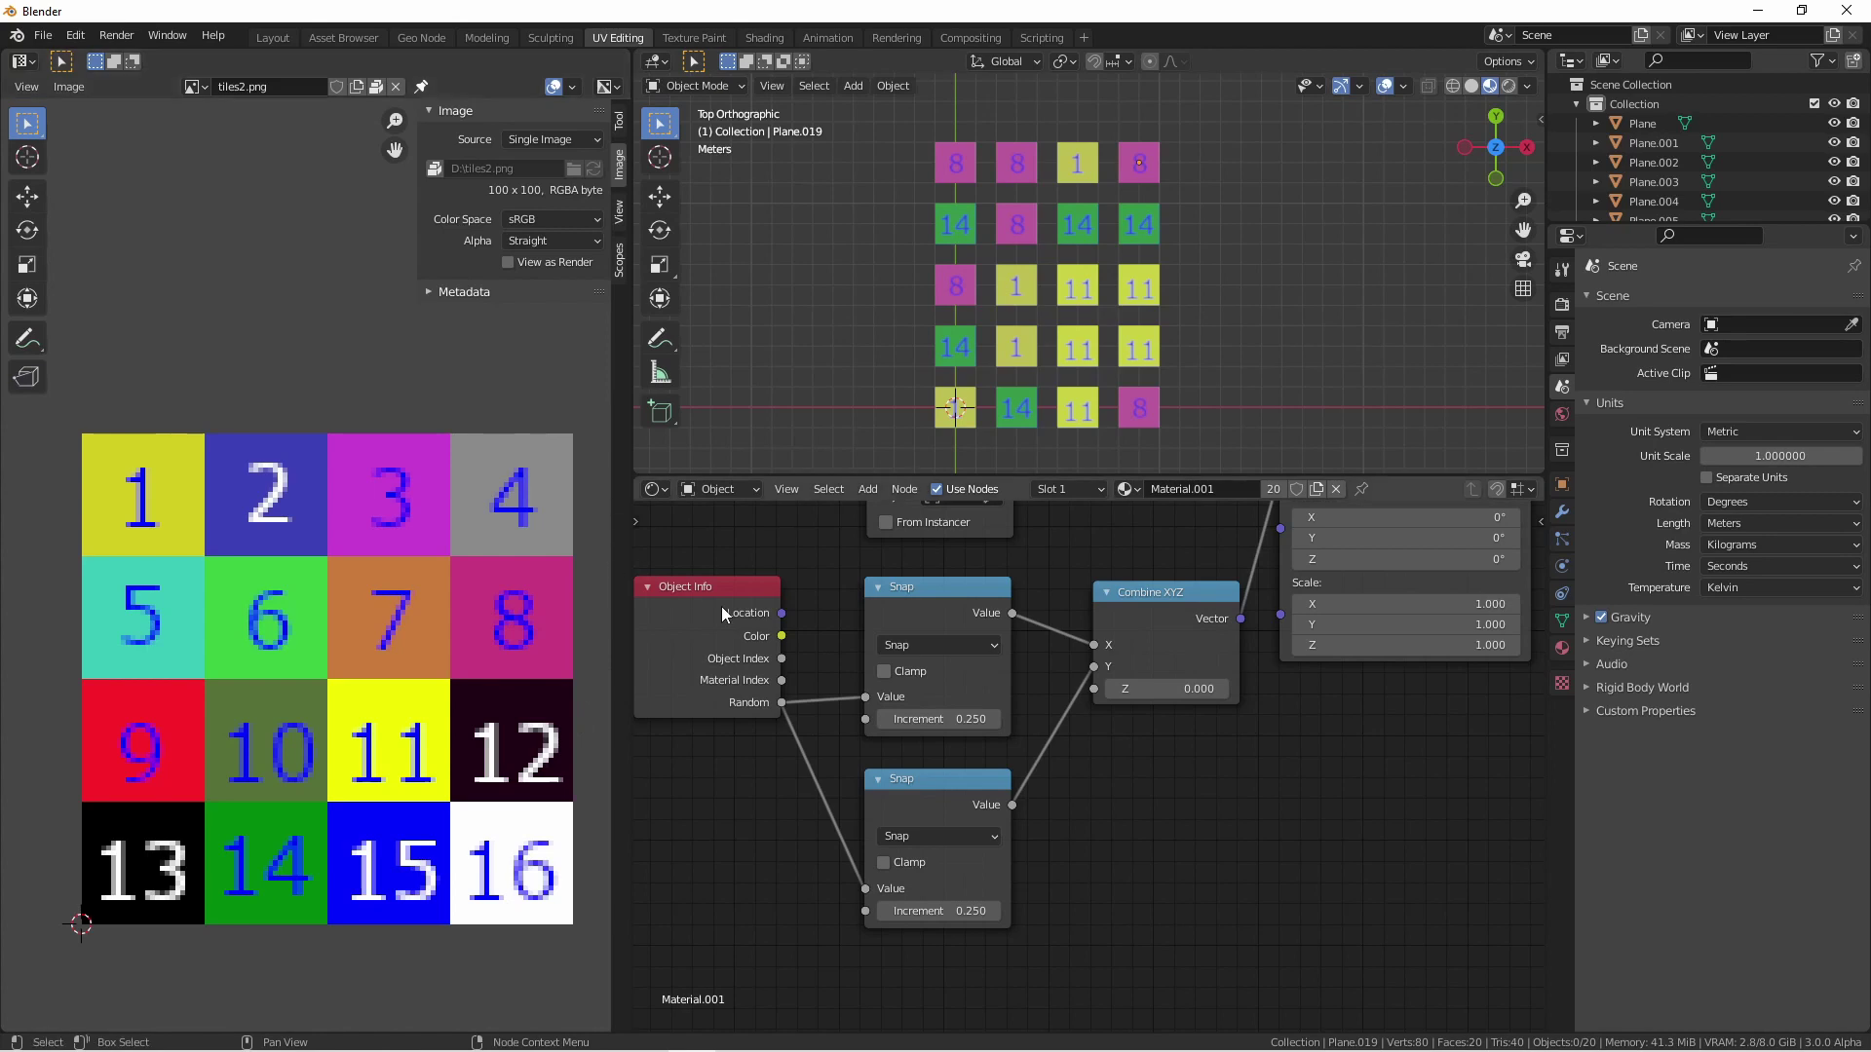
- Drag the Object Info node lower in the Shader Editor node layout
drag(721, 600, 728, 675)
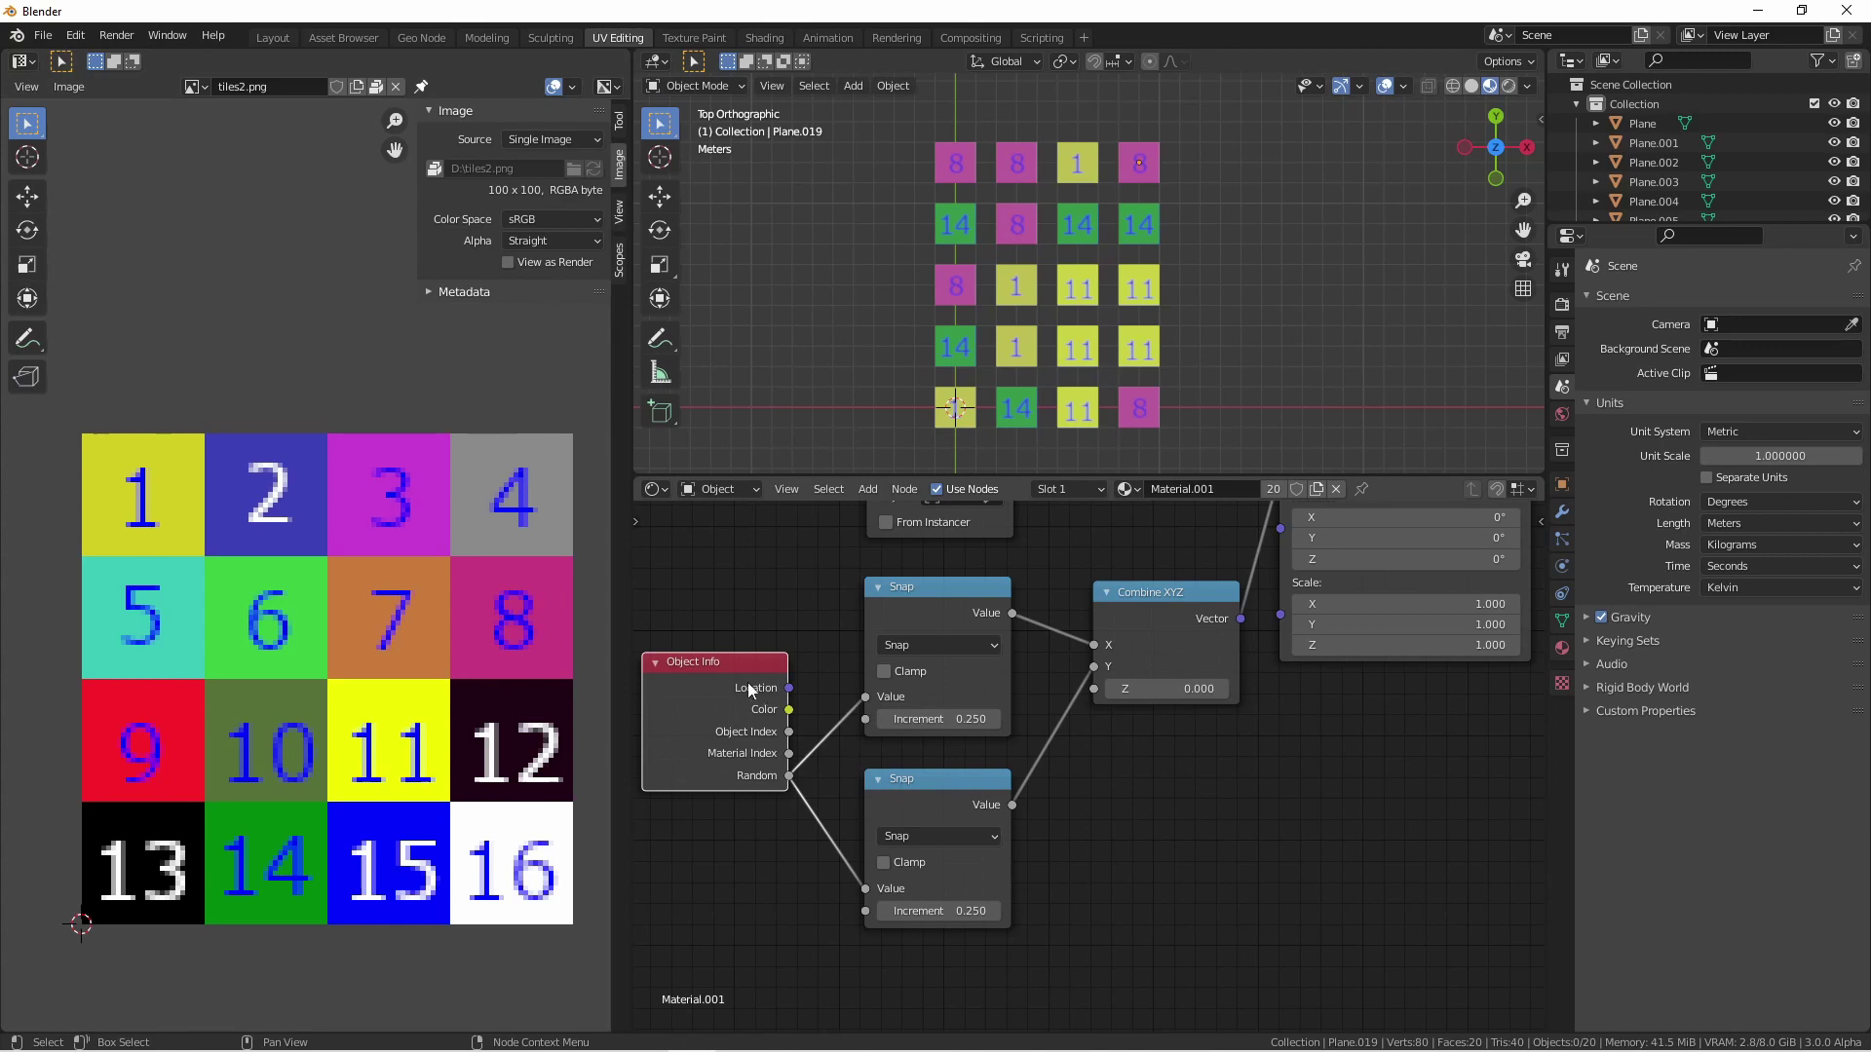
- Shift the Object Info node further left and frame the whole node tree
drag(749, 664, 717, 665)
middle_drag(847, 634, 958, 664)
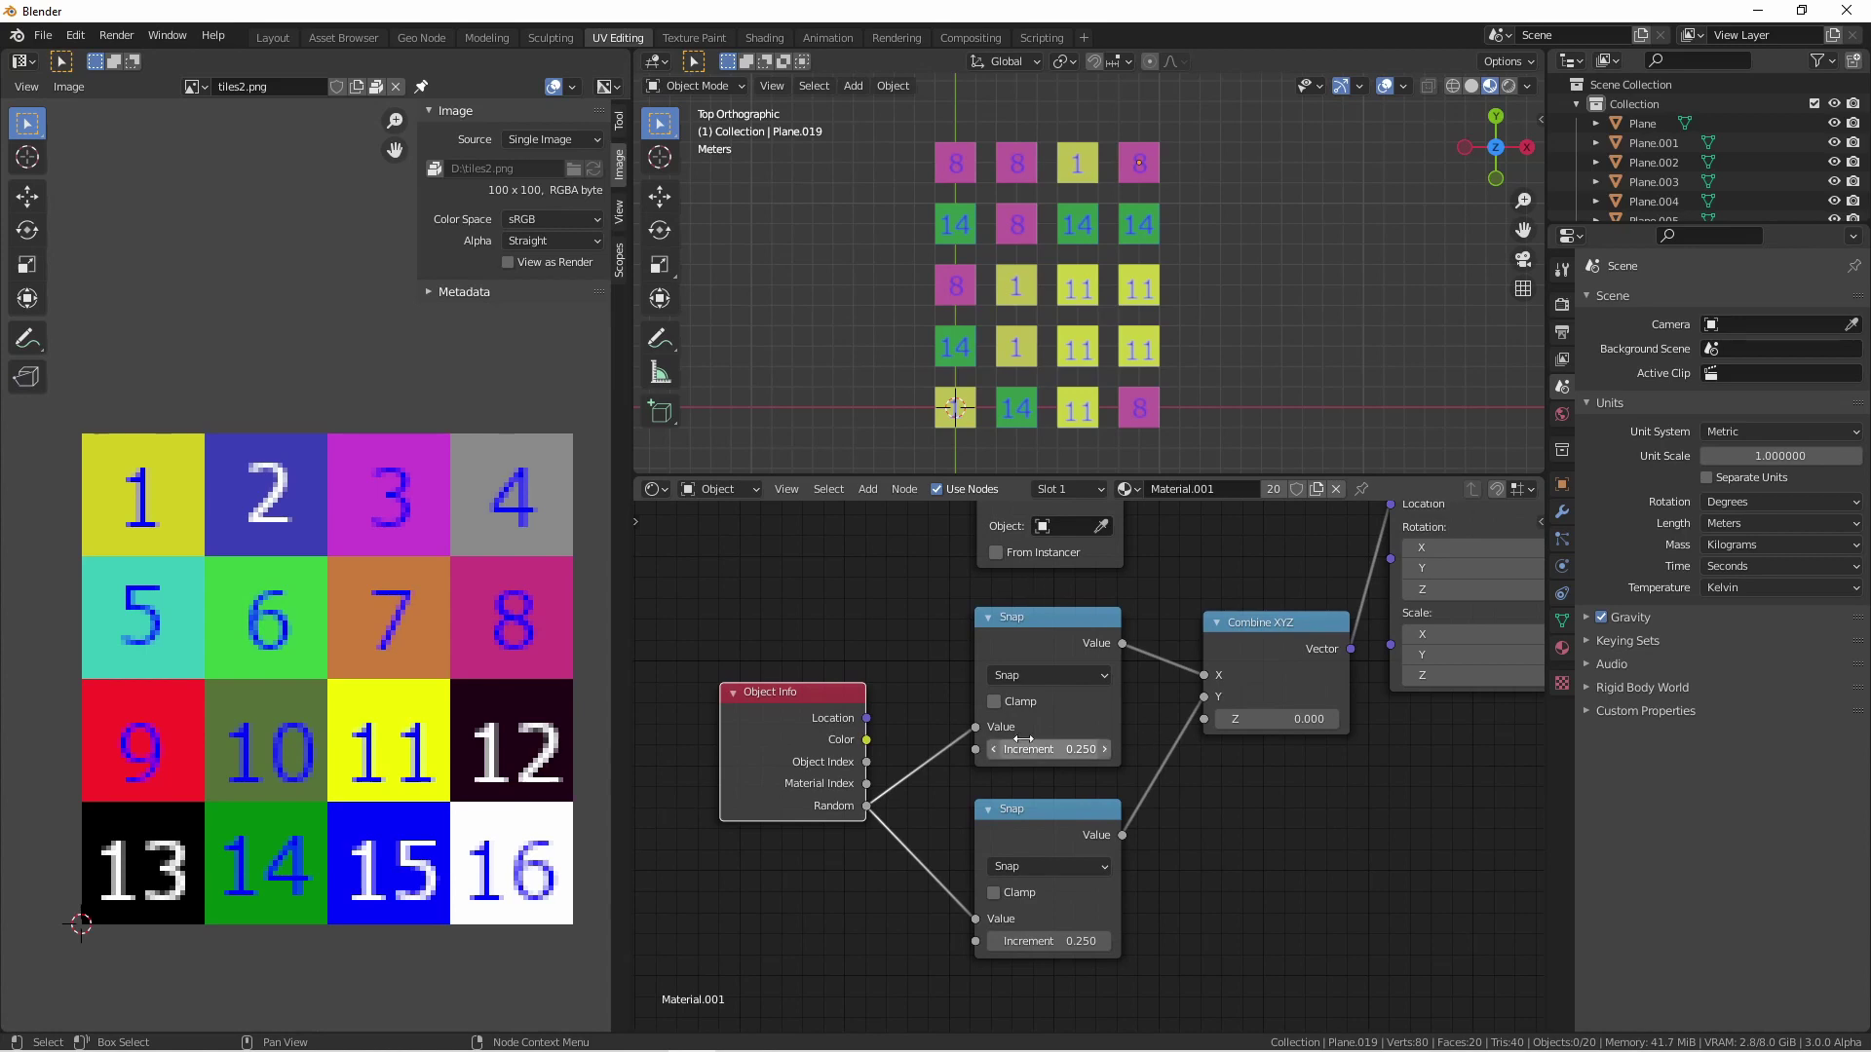
key(g)
click(922, 803)
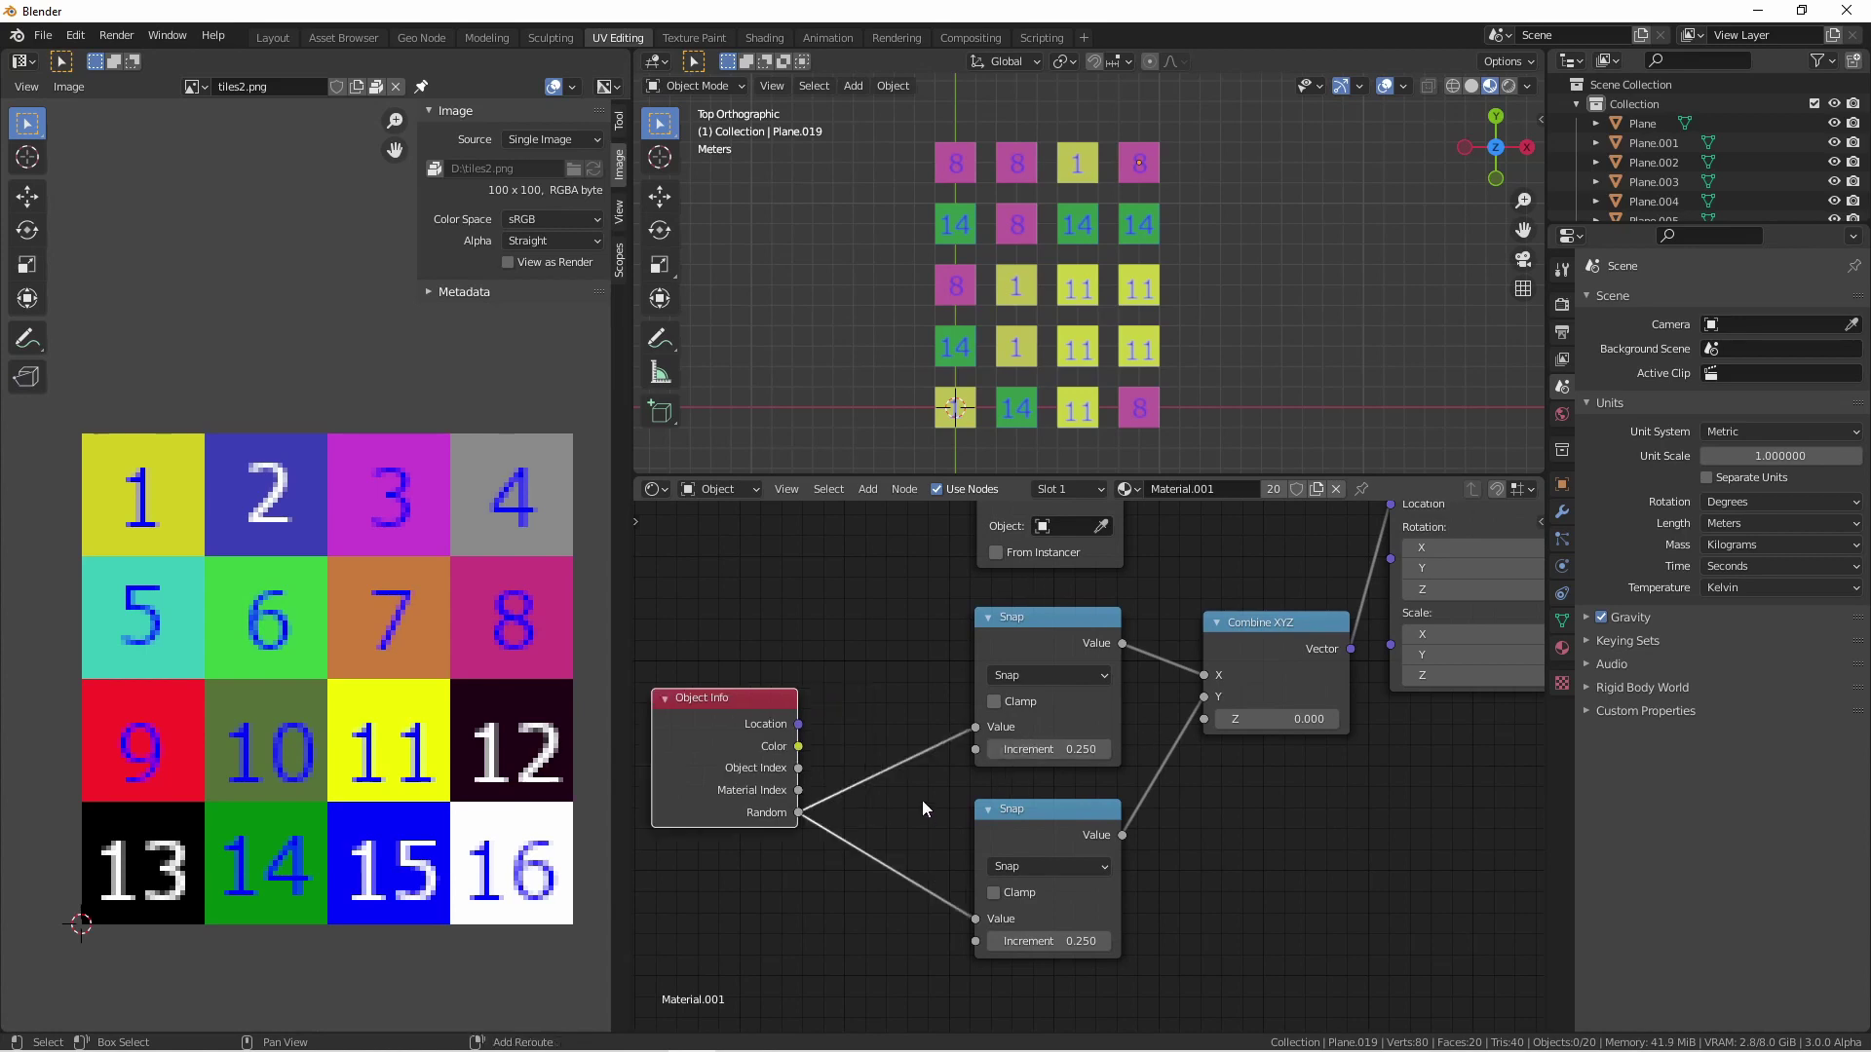
- Insert a 1D White Noise texture before the lower Snap, with Random feeding its W input
key(shift+a)
mouse_move(893, 746)
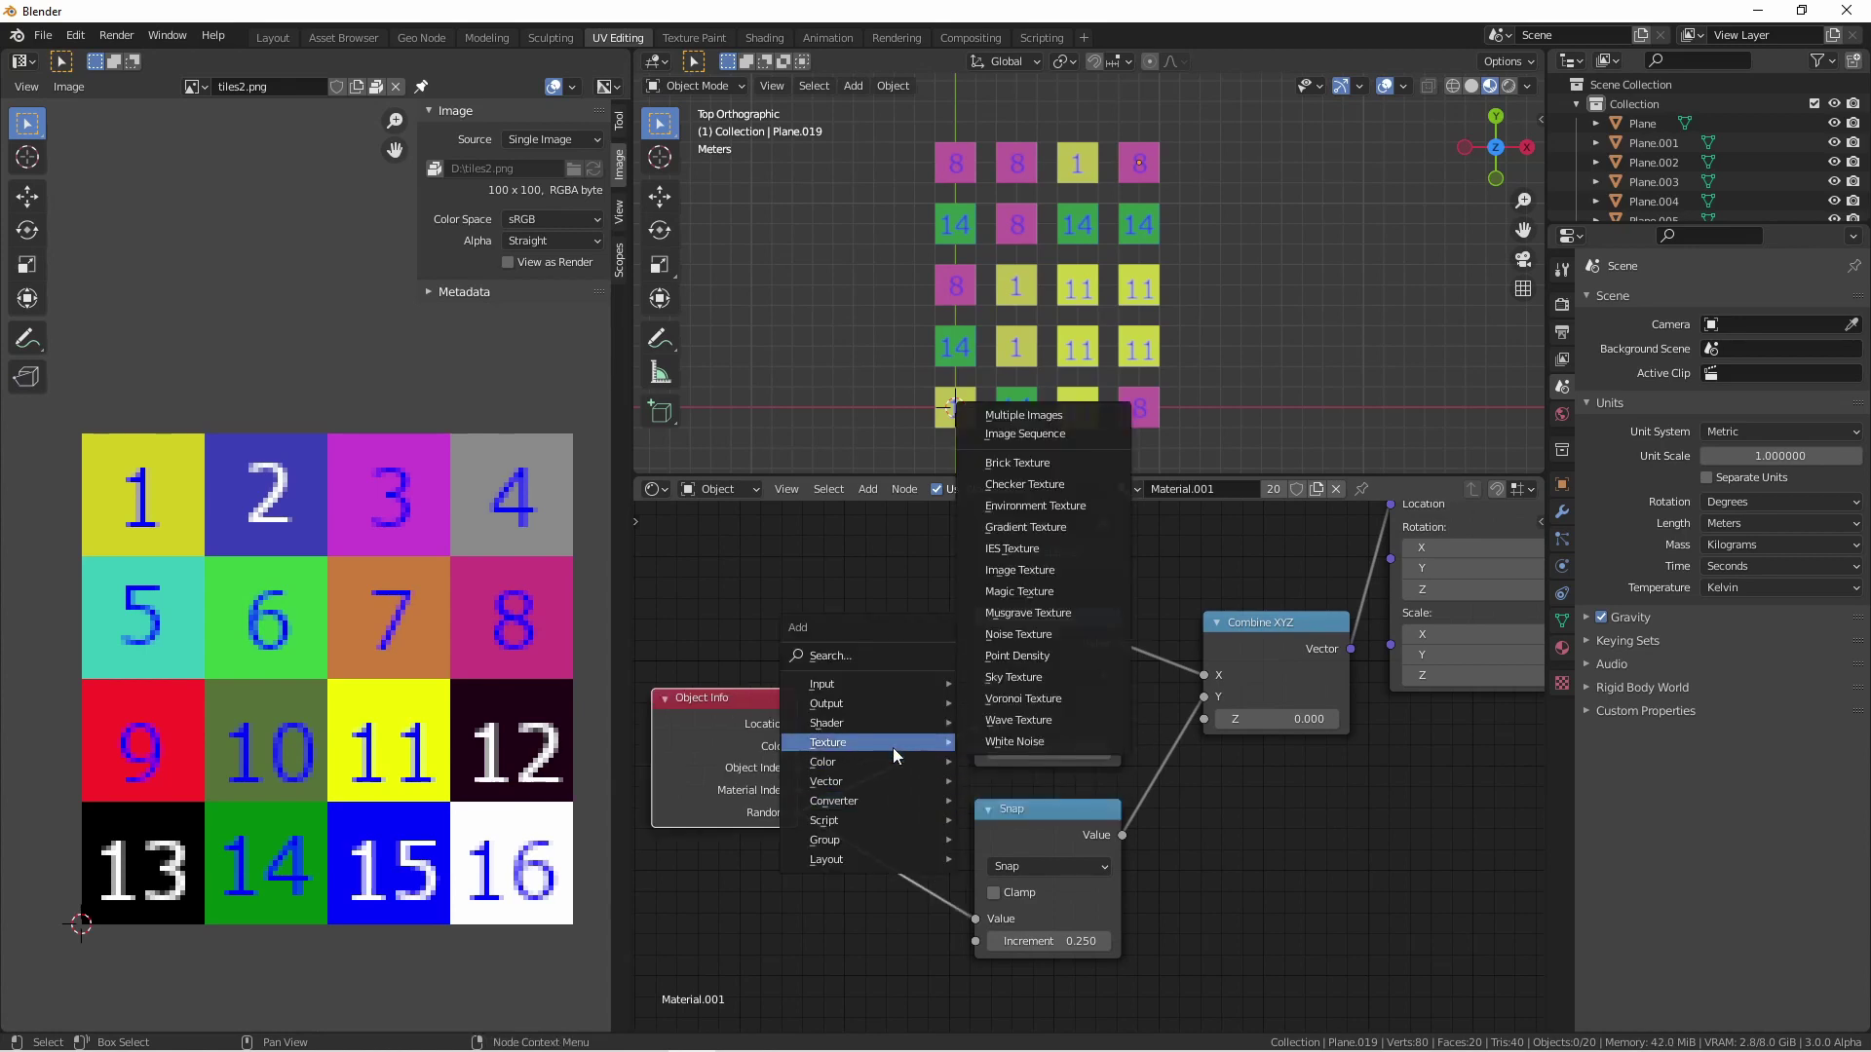
click(1002, 742)
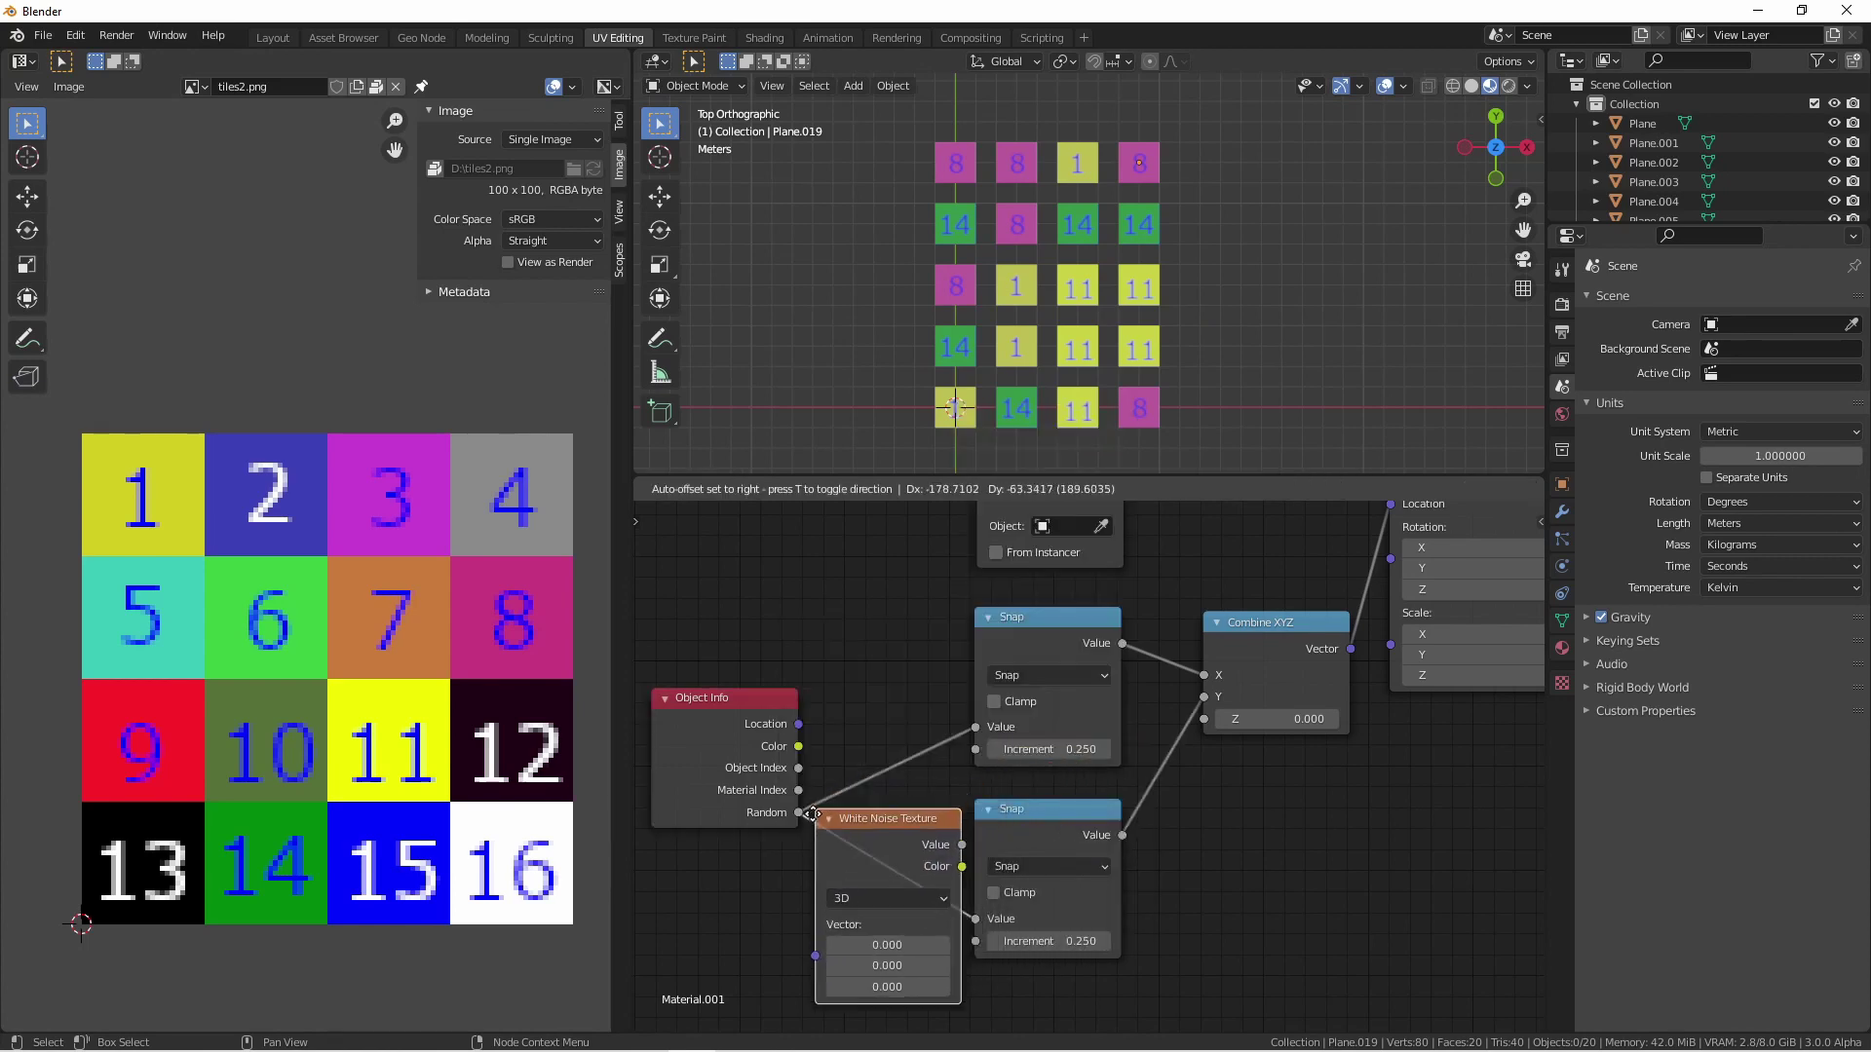
click(862, 833)
click(955, 919)
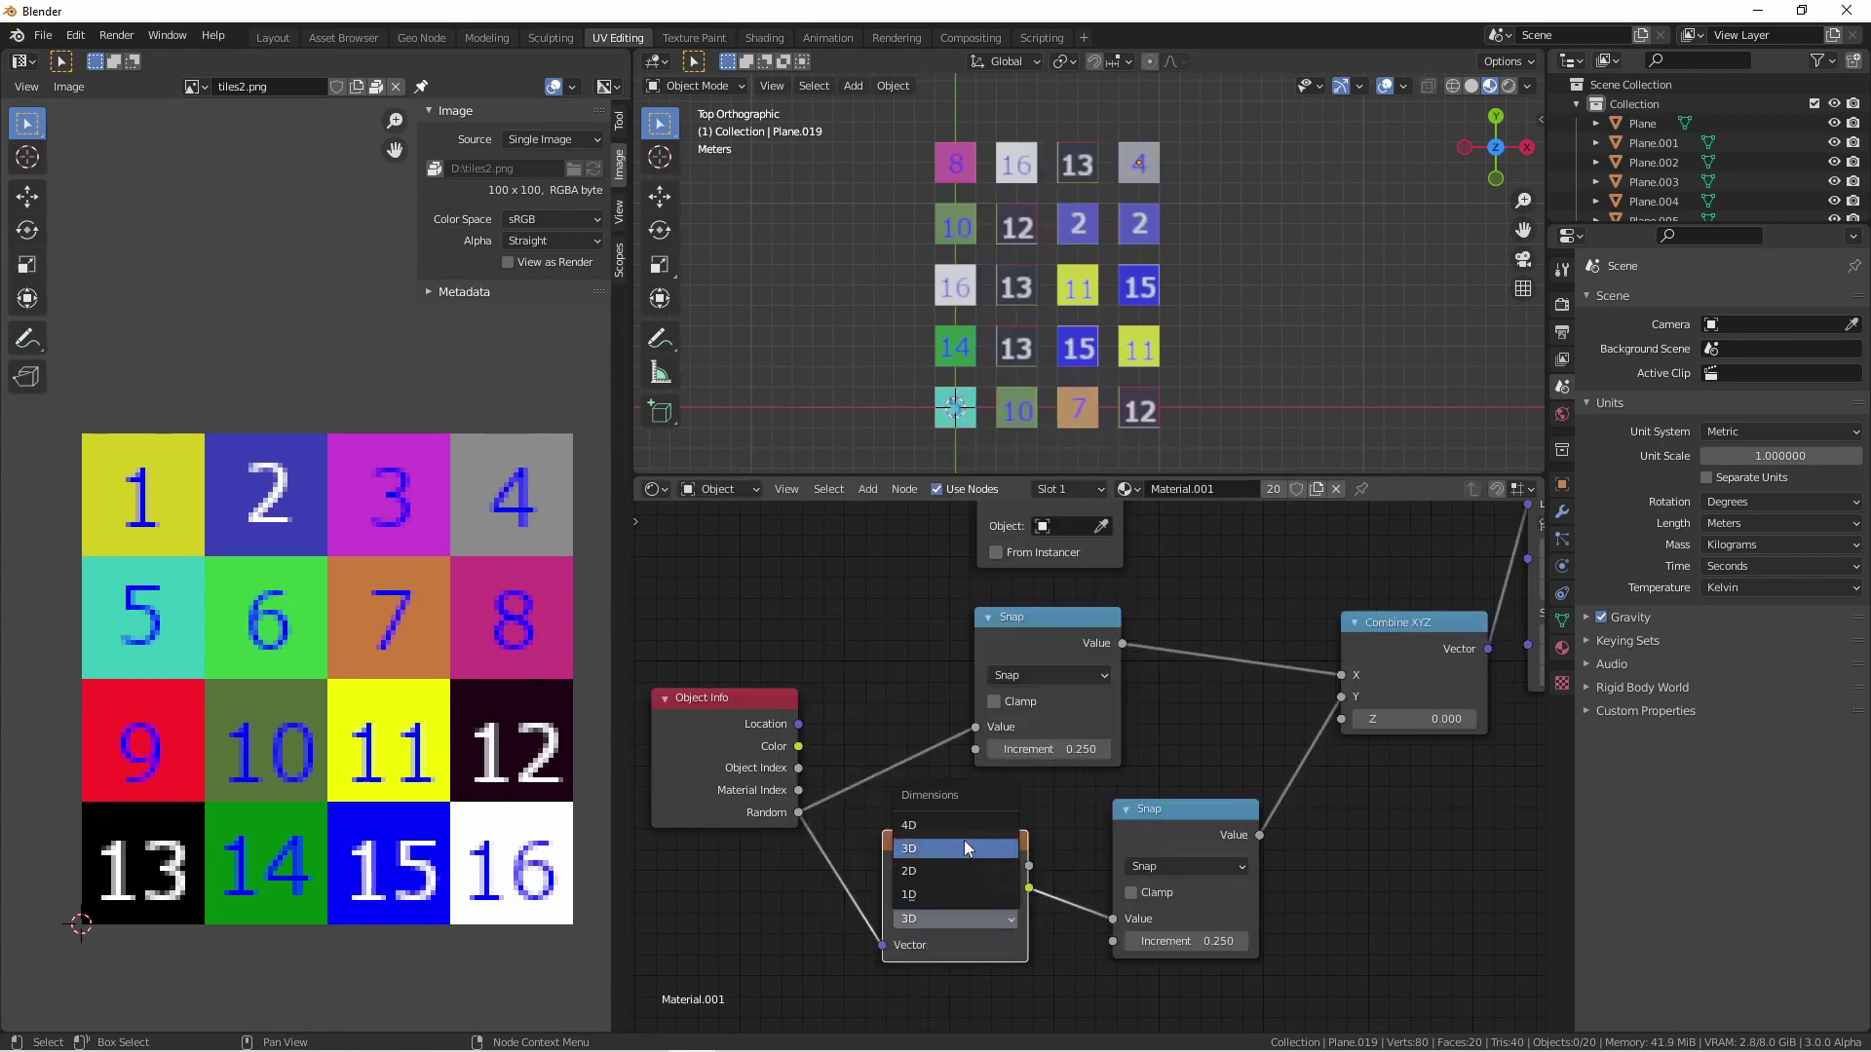
click(955, 894)
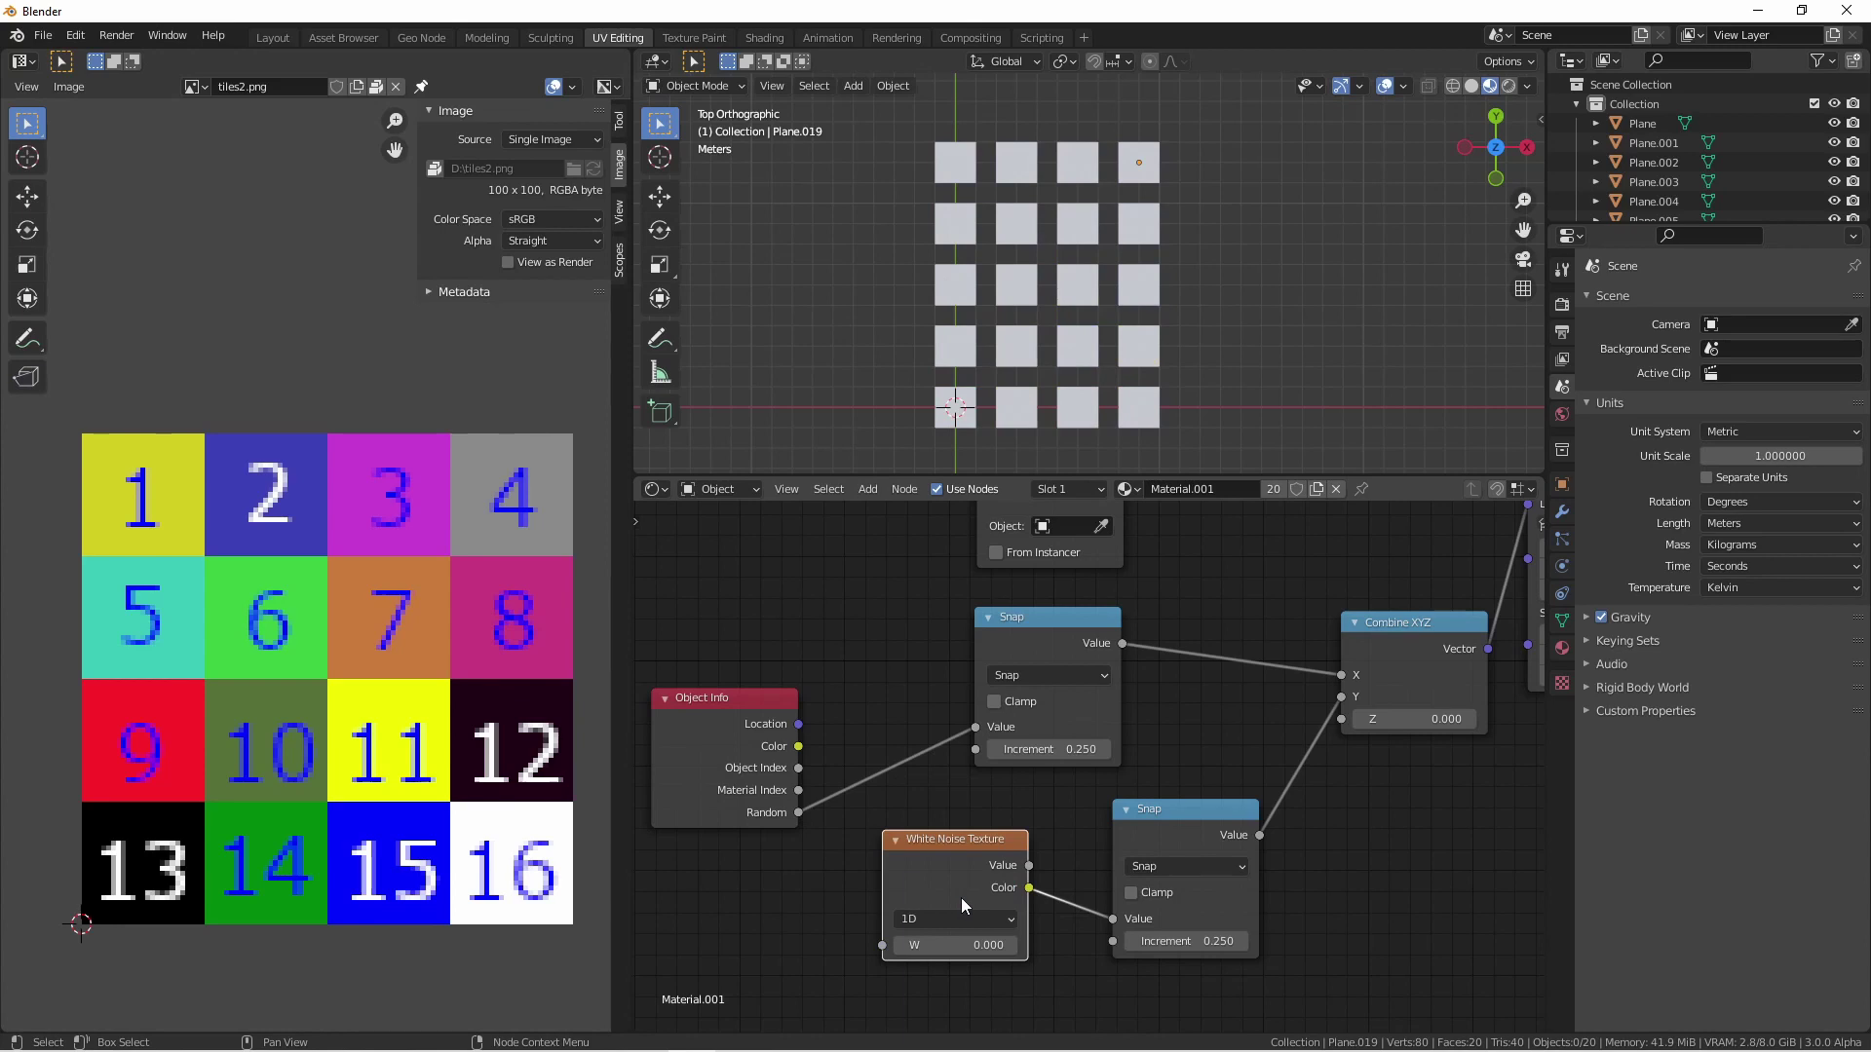
drag(798, 813, 879, 947)
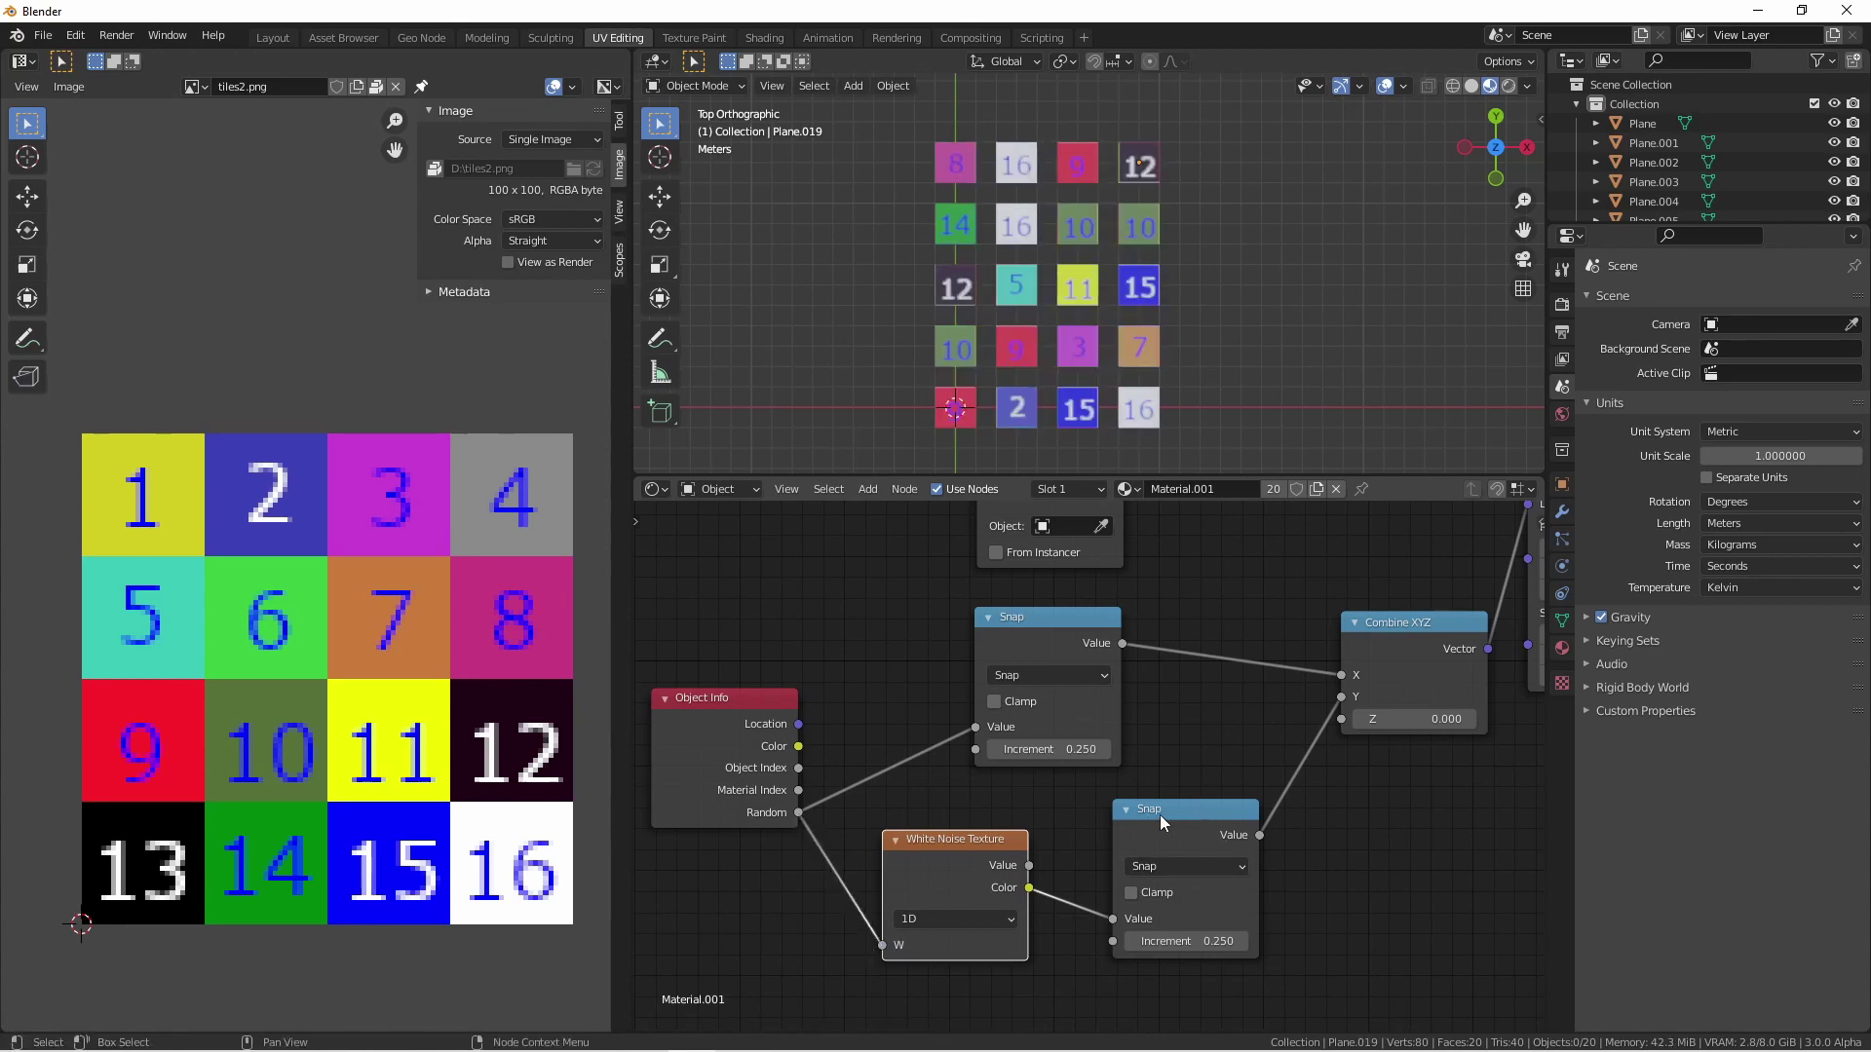
- Duplicate the 20 planes along X, then duplicate all 40 into an 80-plane grid
key(a)
key(shift+d)
key(x)
click(1189, 263)
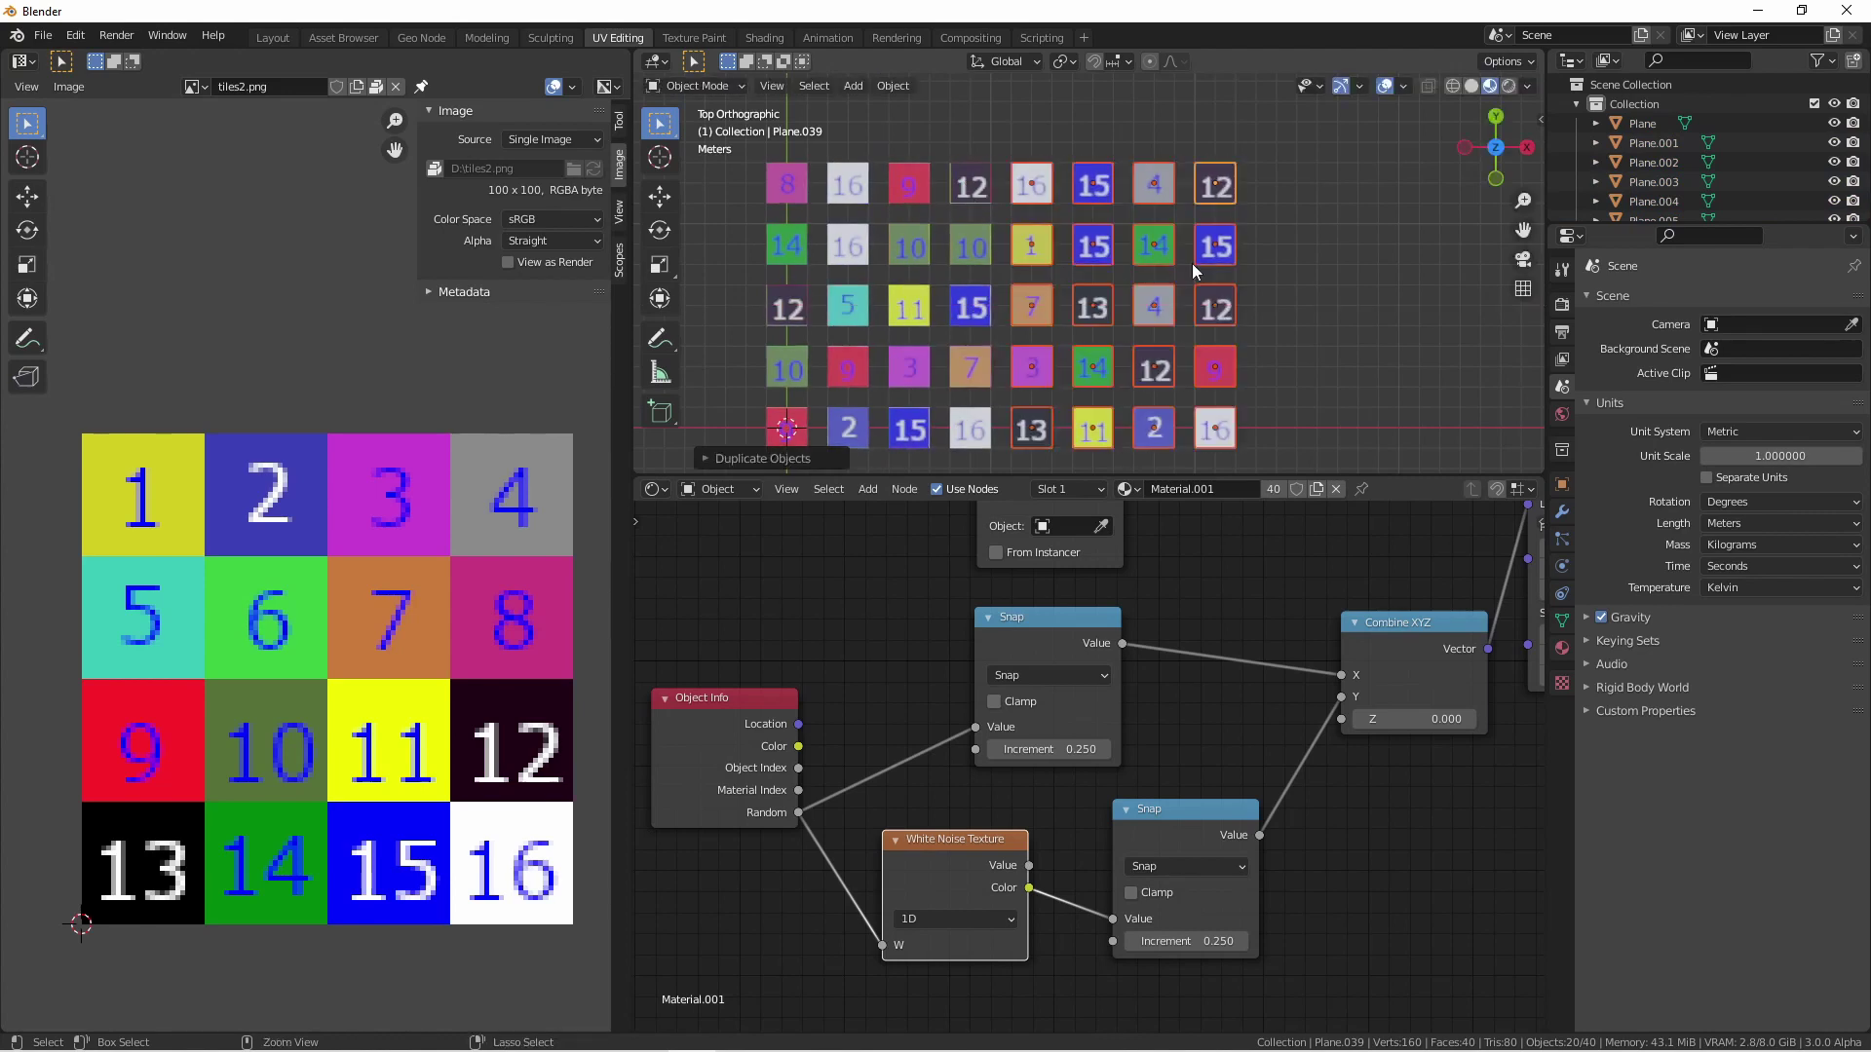
click(1360, 300)
drag(1336, 447, 749, 164)
scroll(899, 204, down, 3)
key(shift+d)
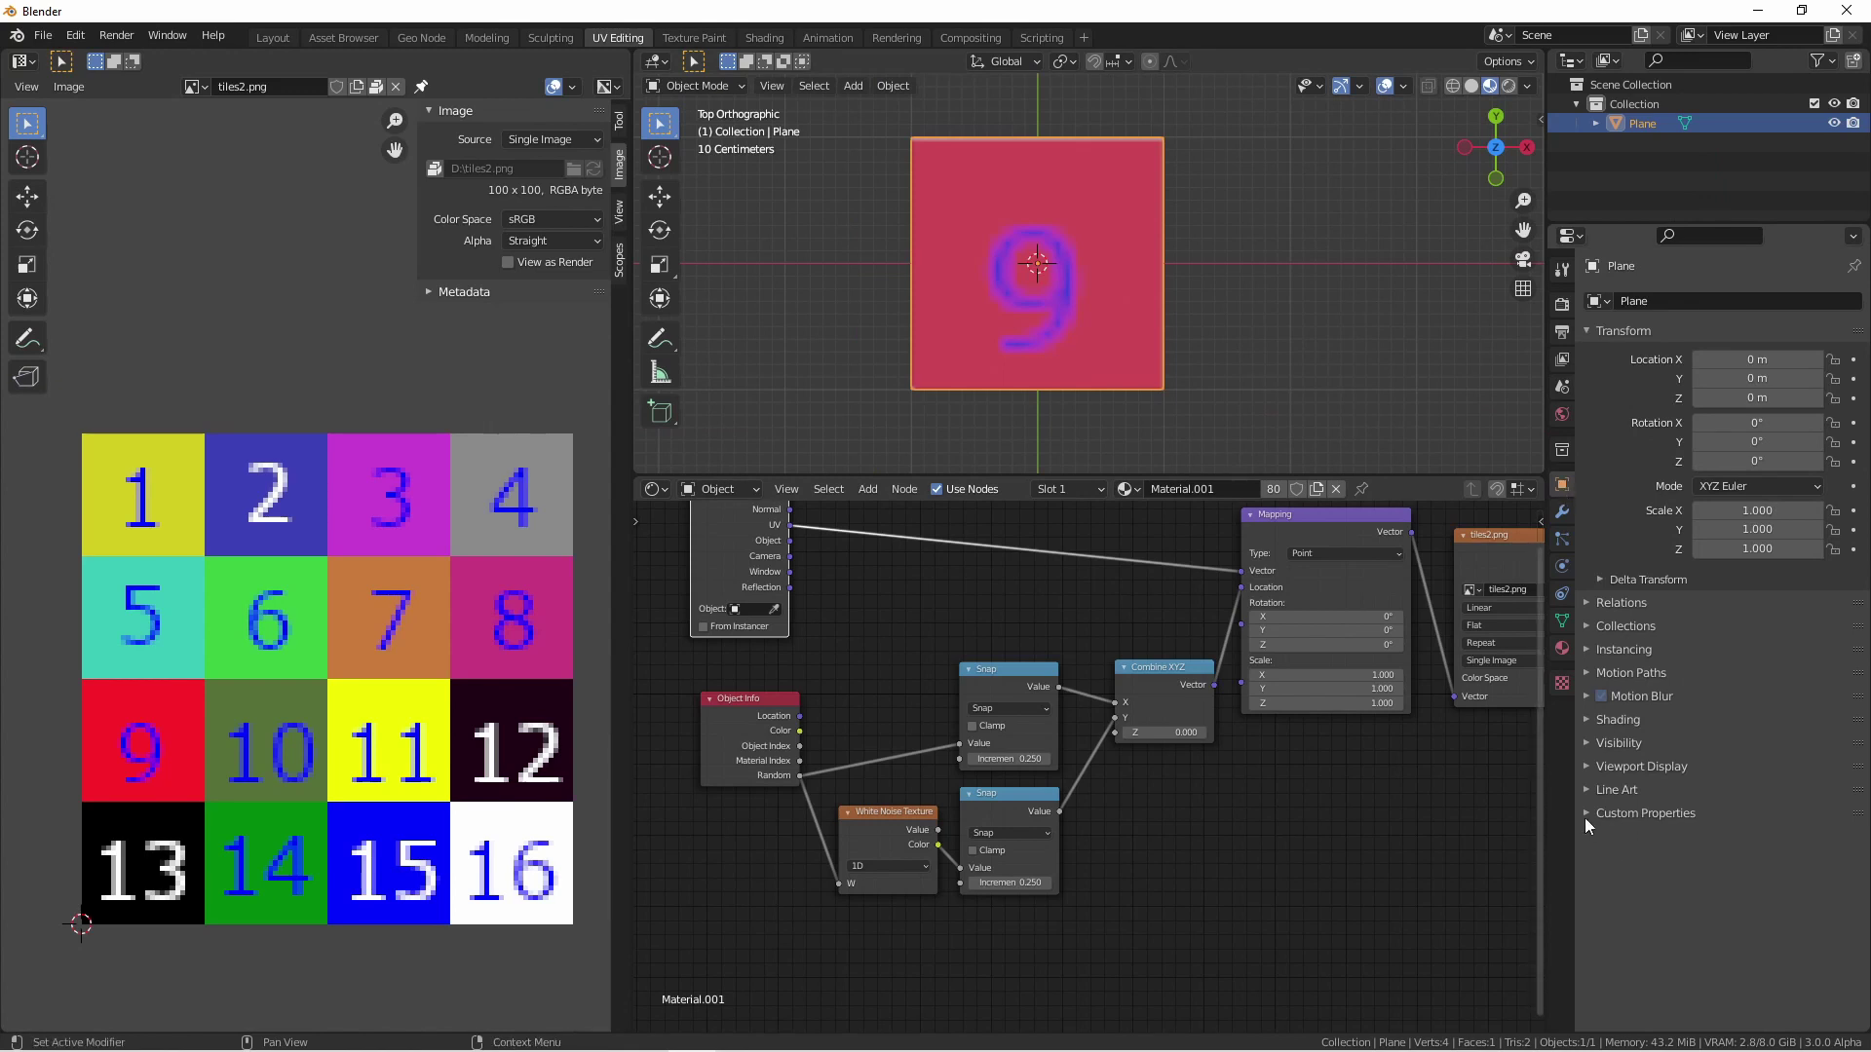
- Add a custom property named X to the Plane under Custom Properties
click(1587, 814)
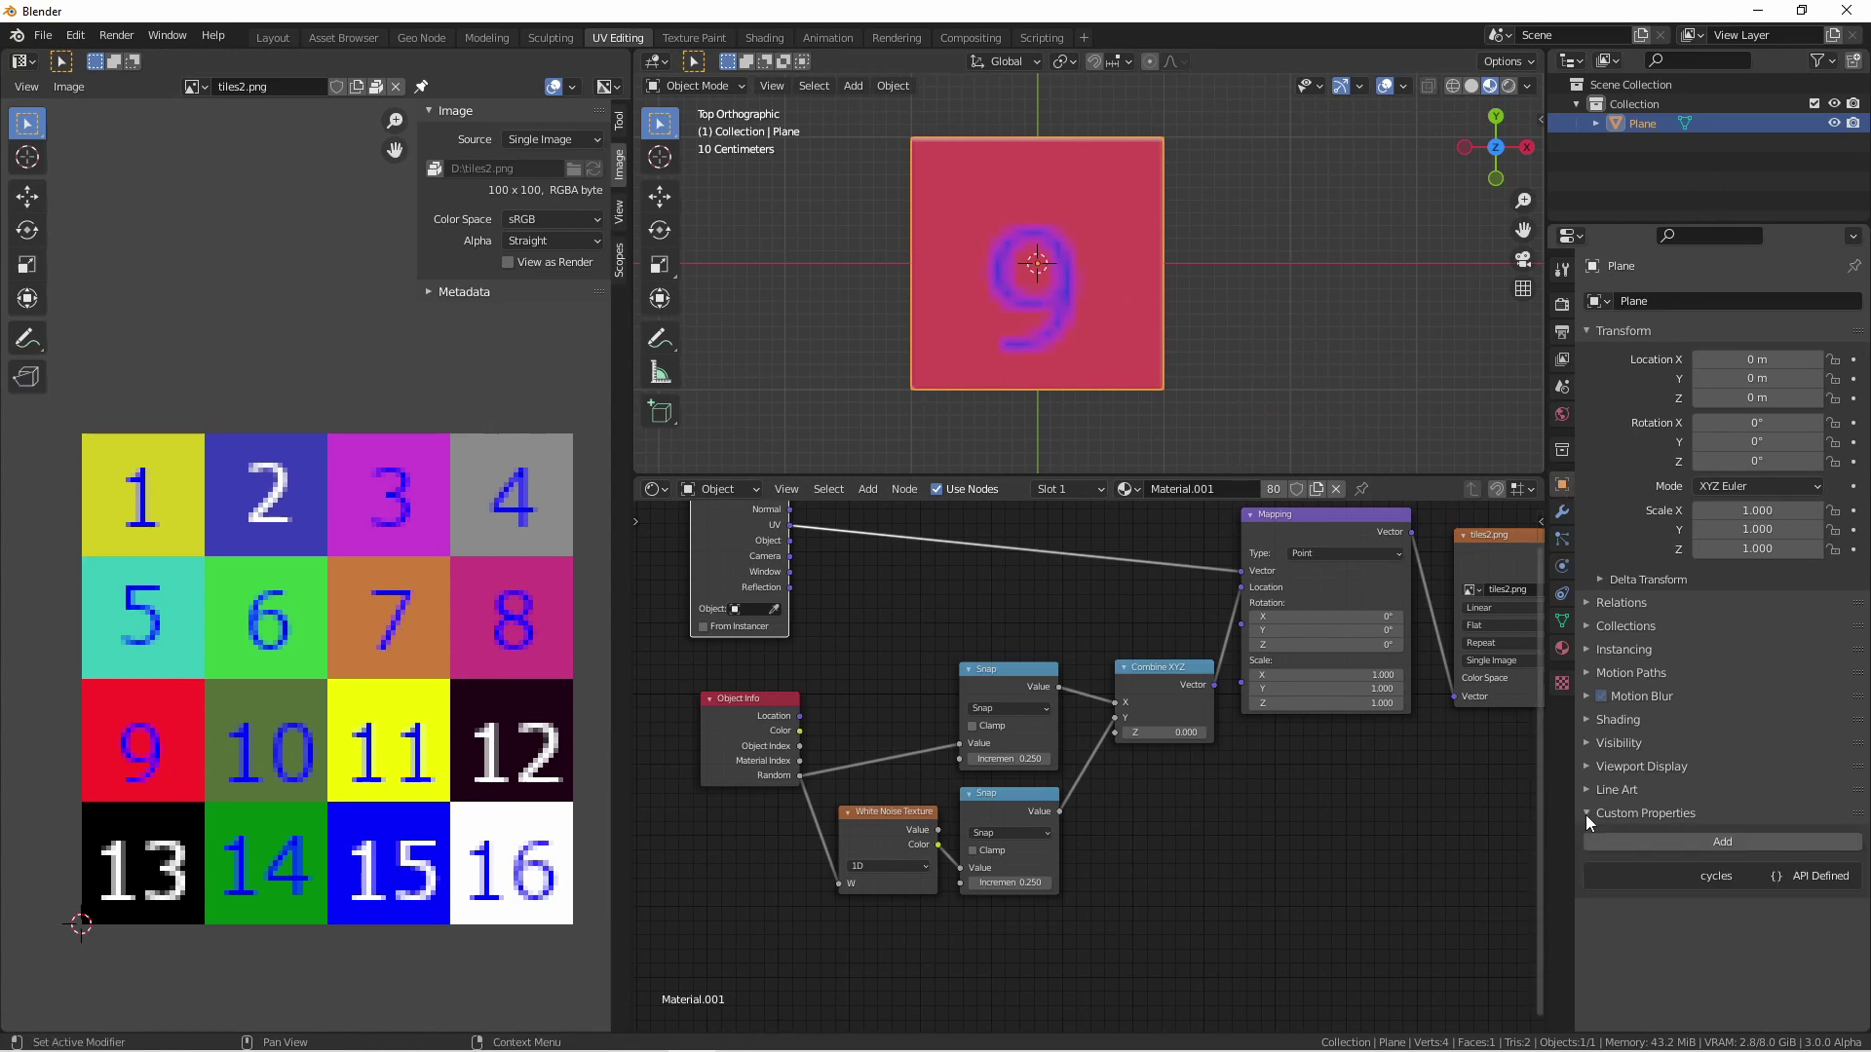
click(1686, 844)
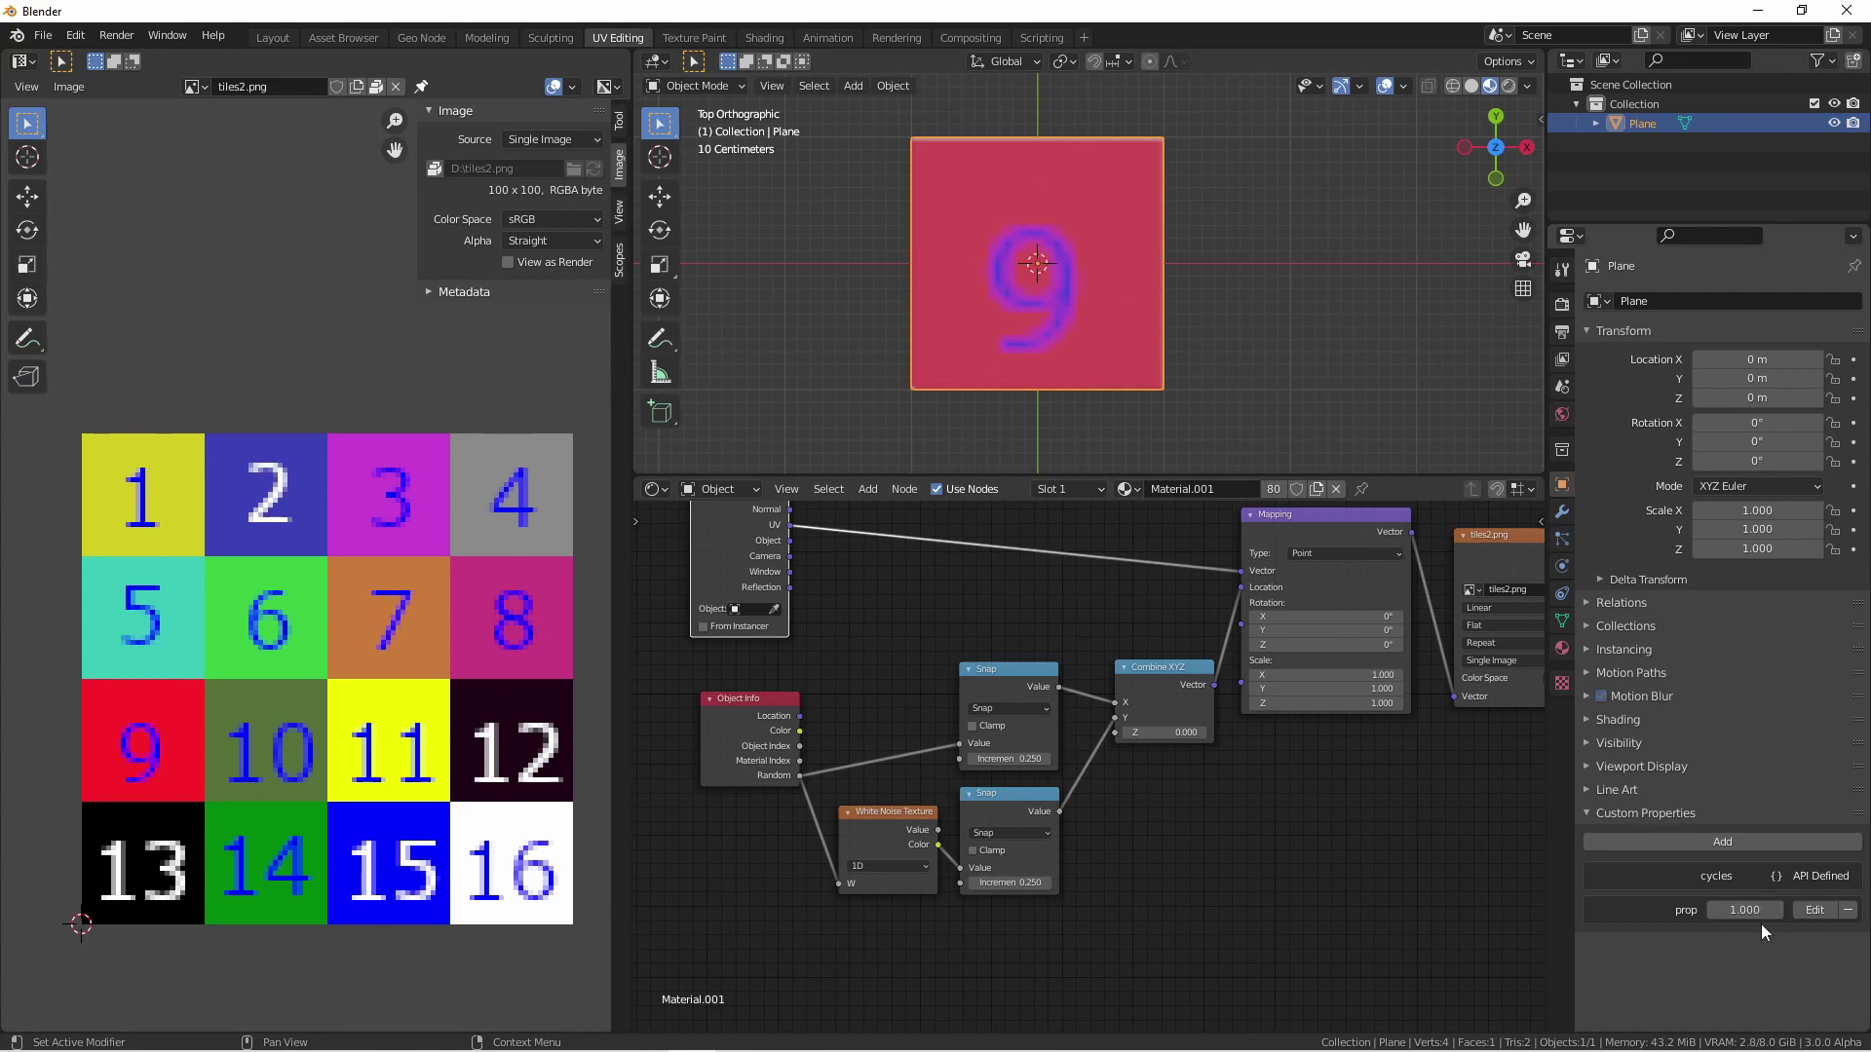
click(1821, 911)
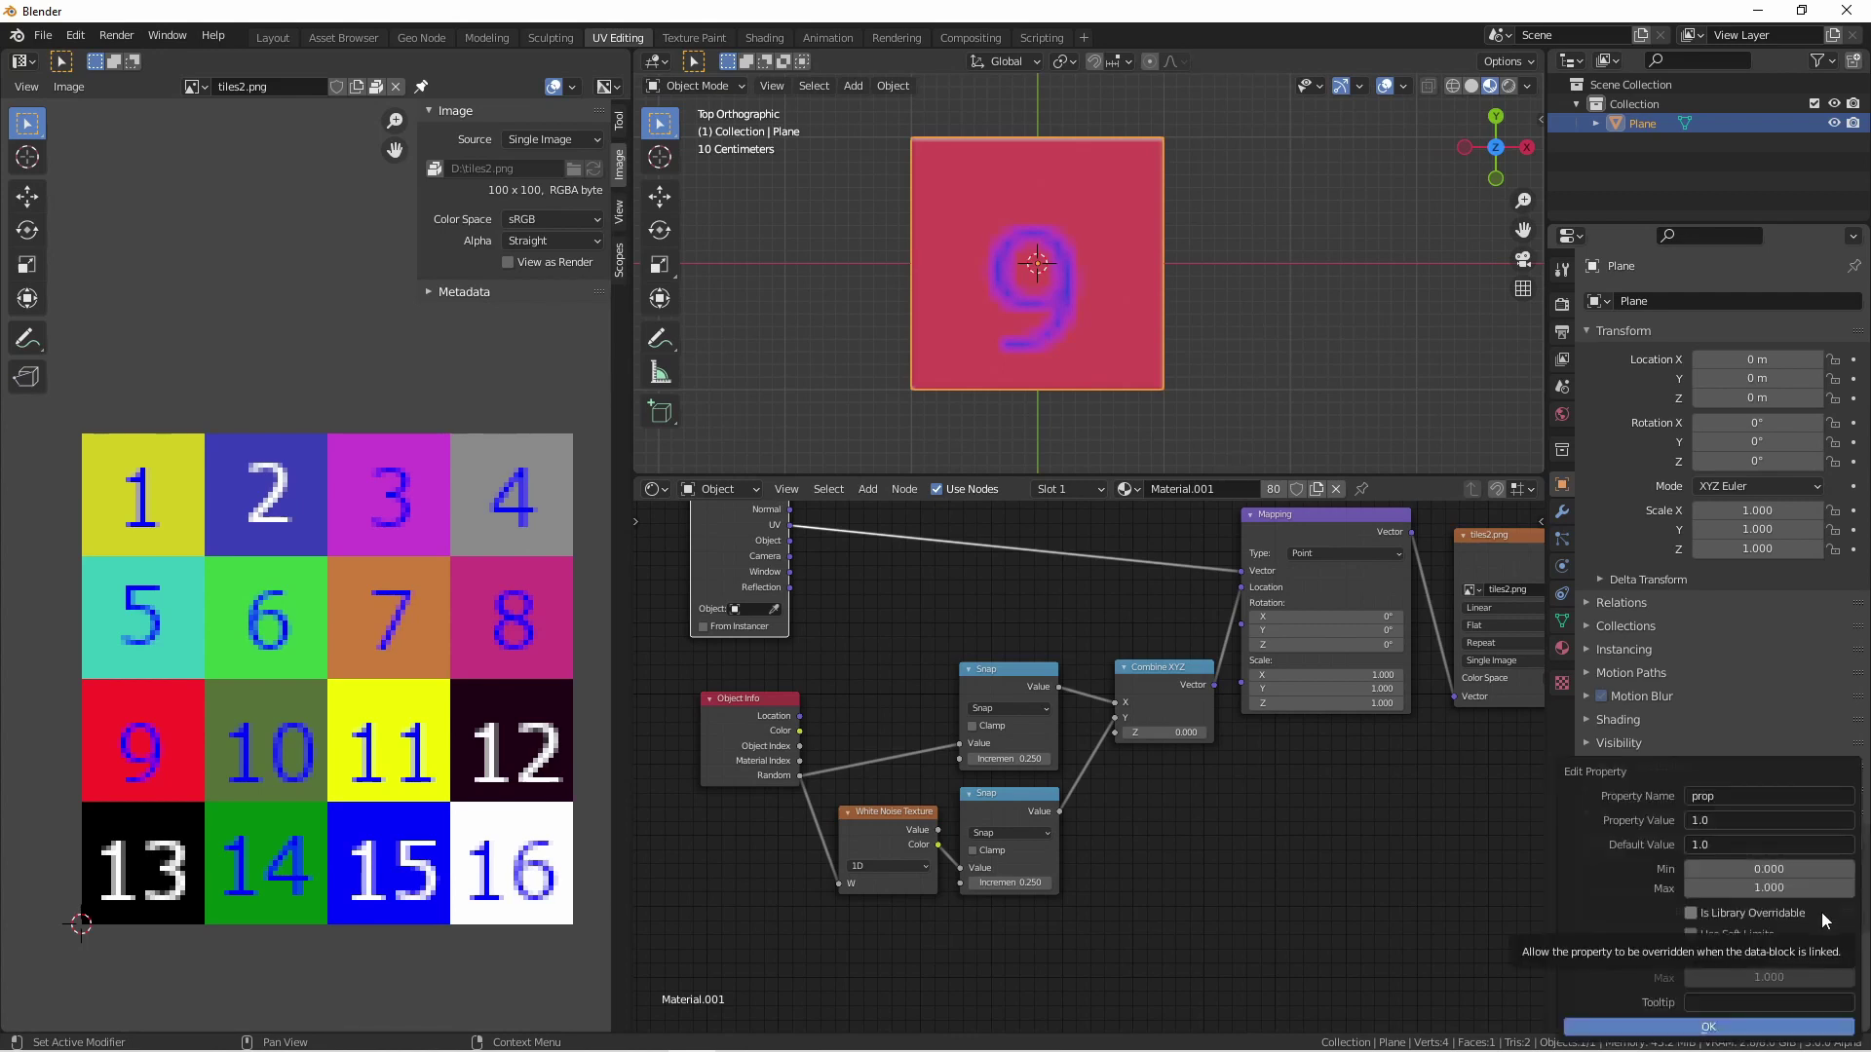
click(1722, 796)
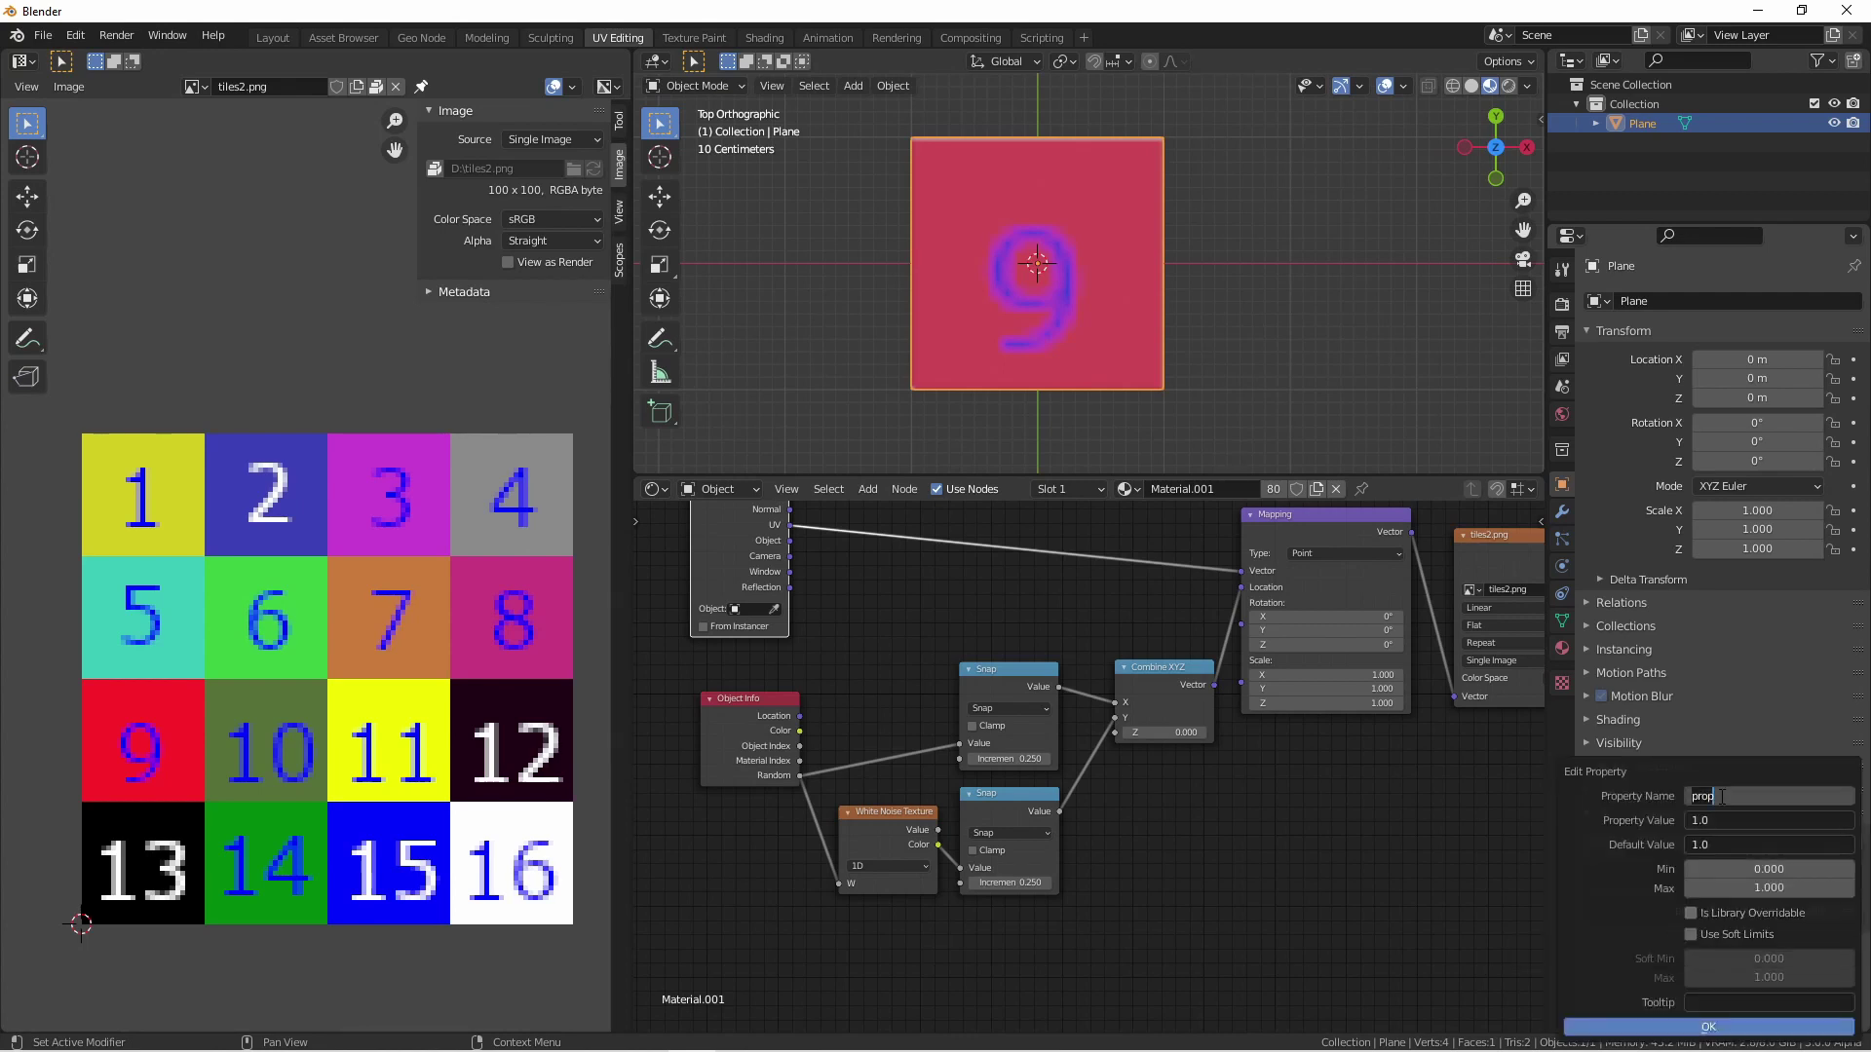
text(X)
key(Return)
click(1668, 1029)
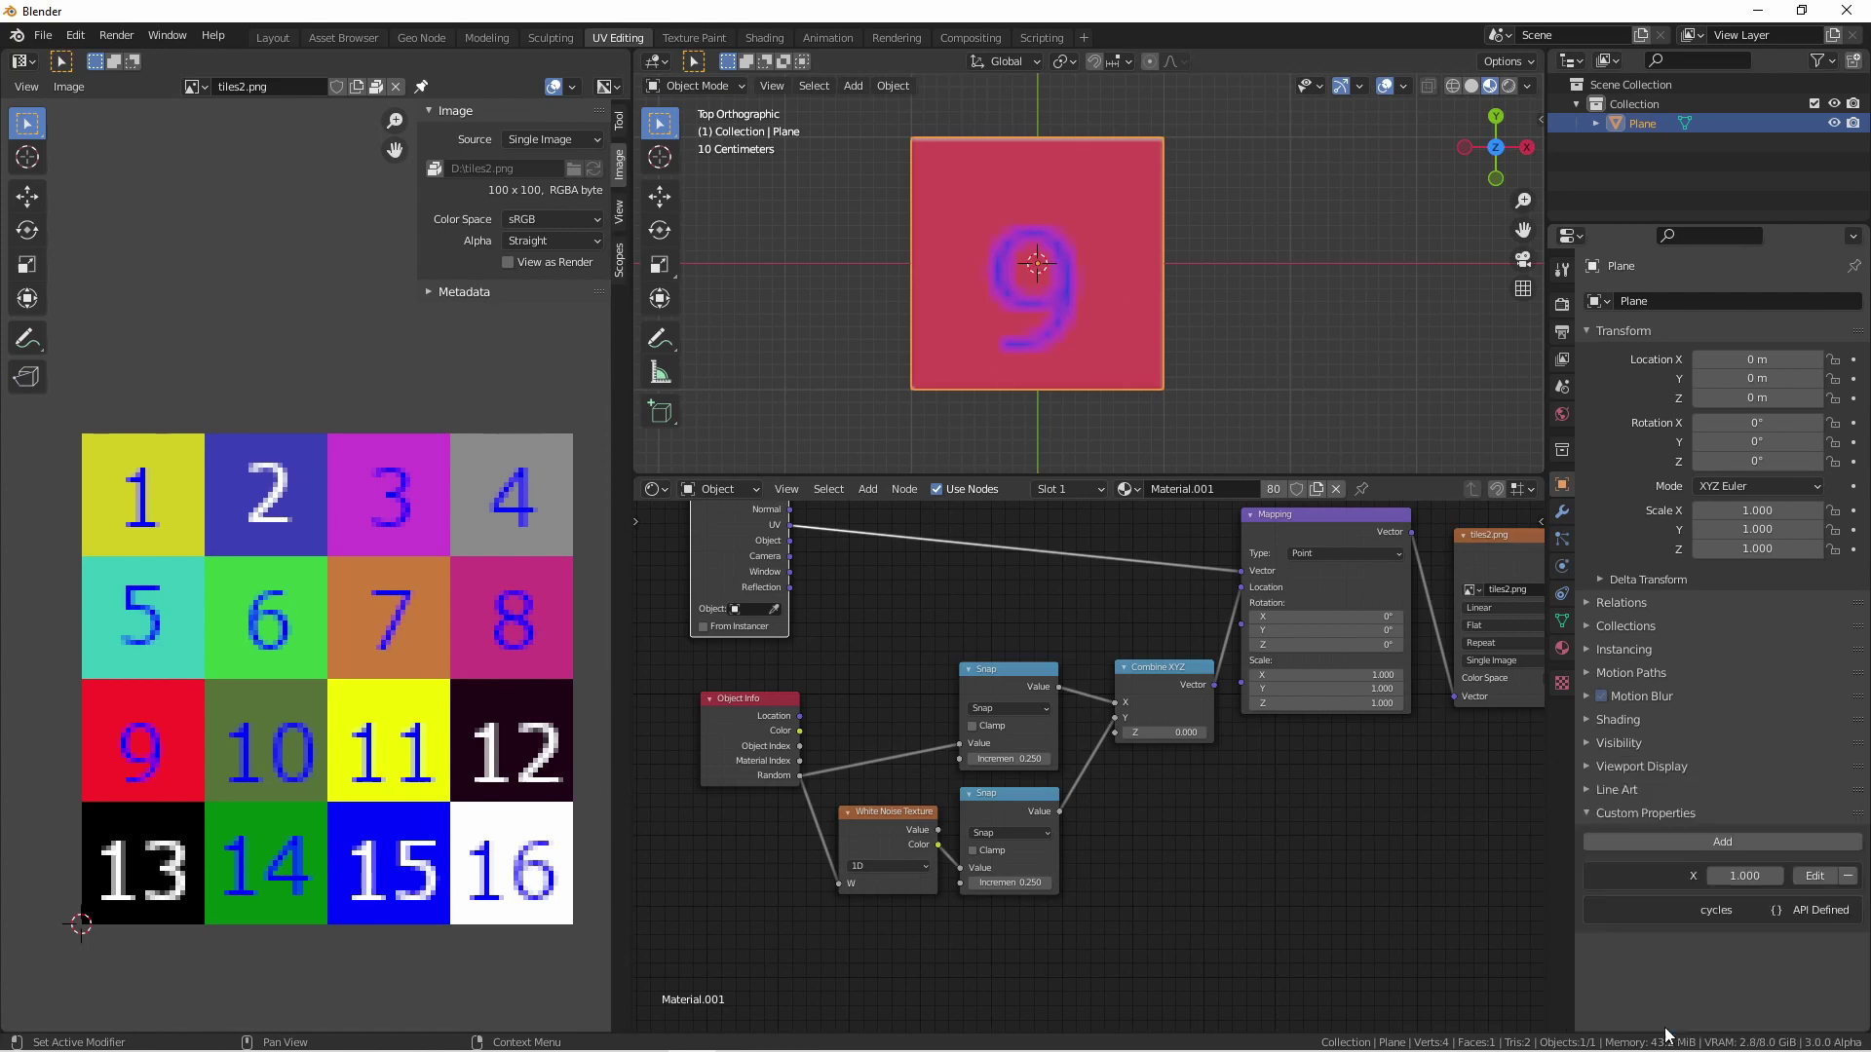
- Add a second custom property named Y to the Plane
click(1697, 840)
click(1815, 944)
click(1720, 796)
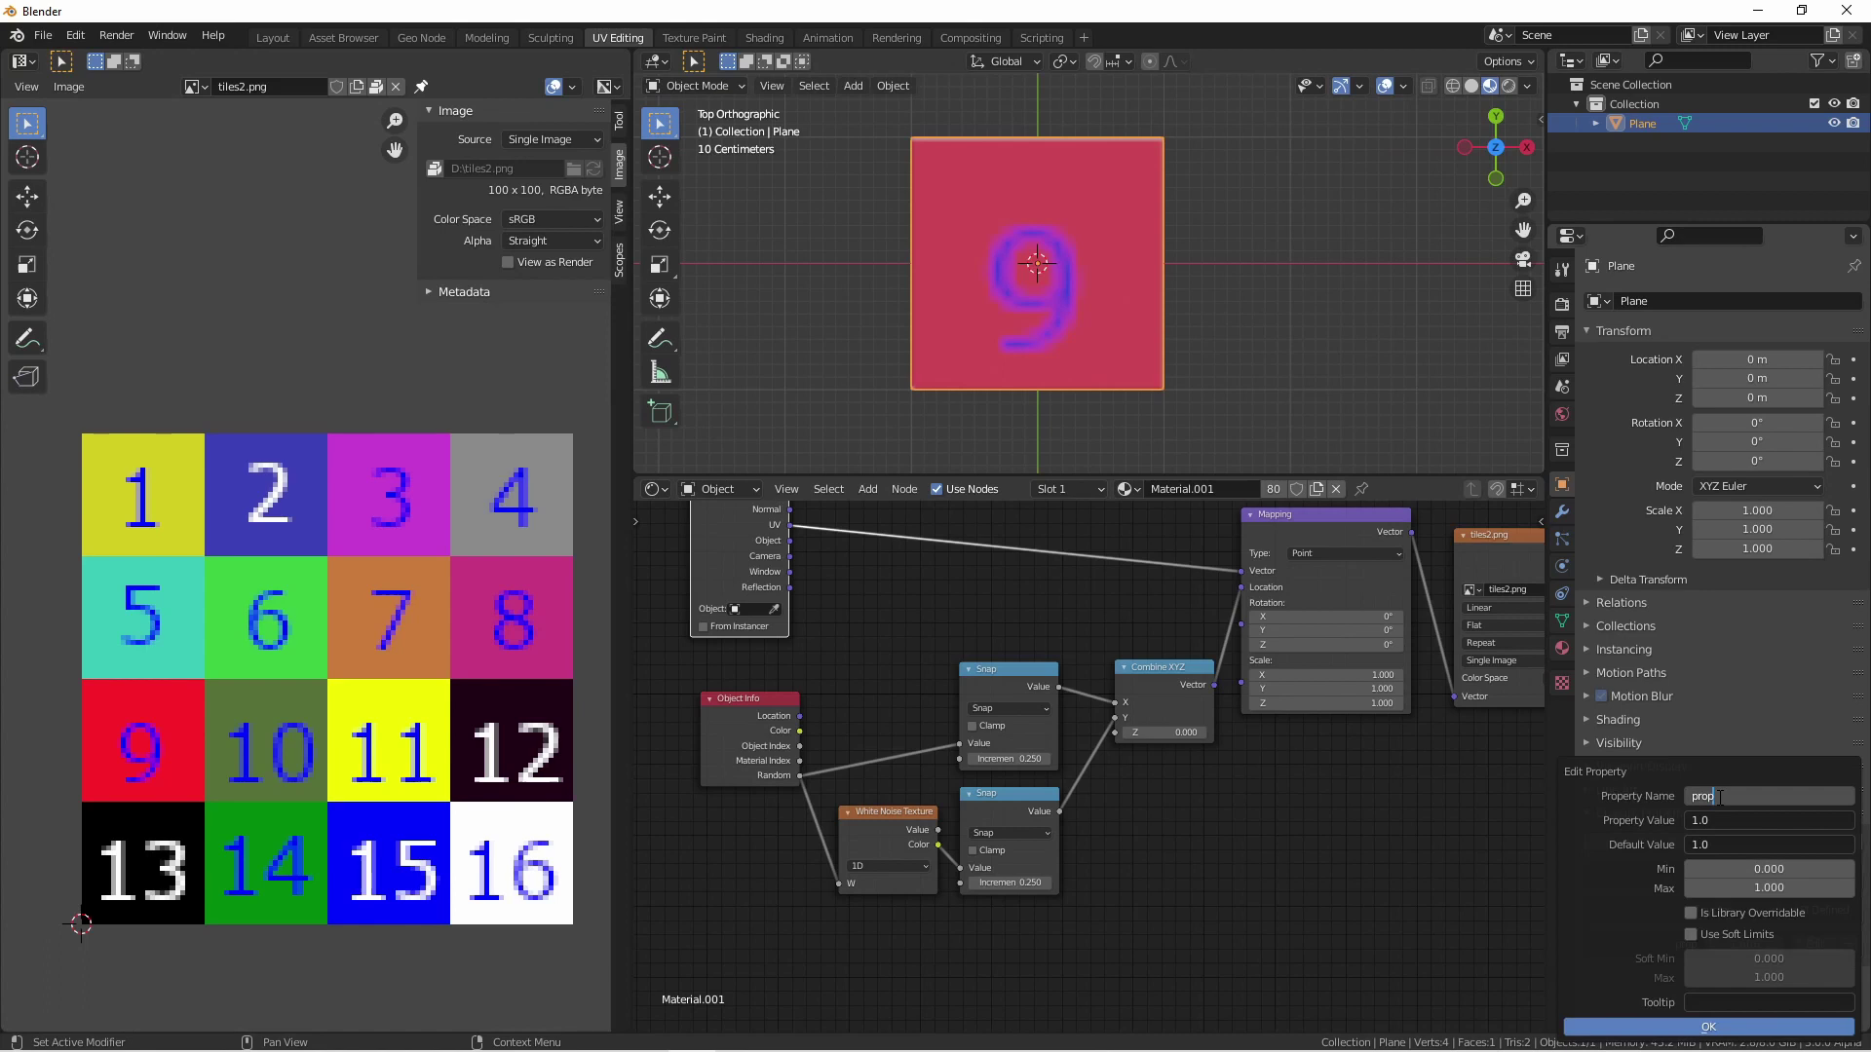
text(Y)
key(Return)
key(Return)
middle_drag(782, 733, 845, 729)
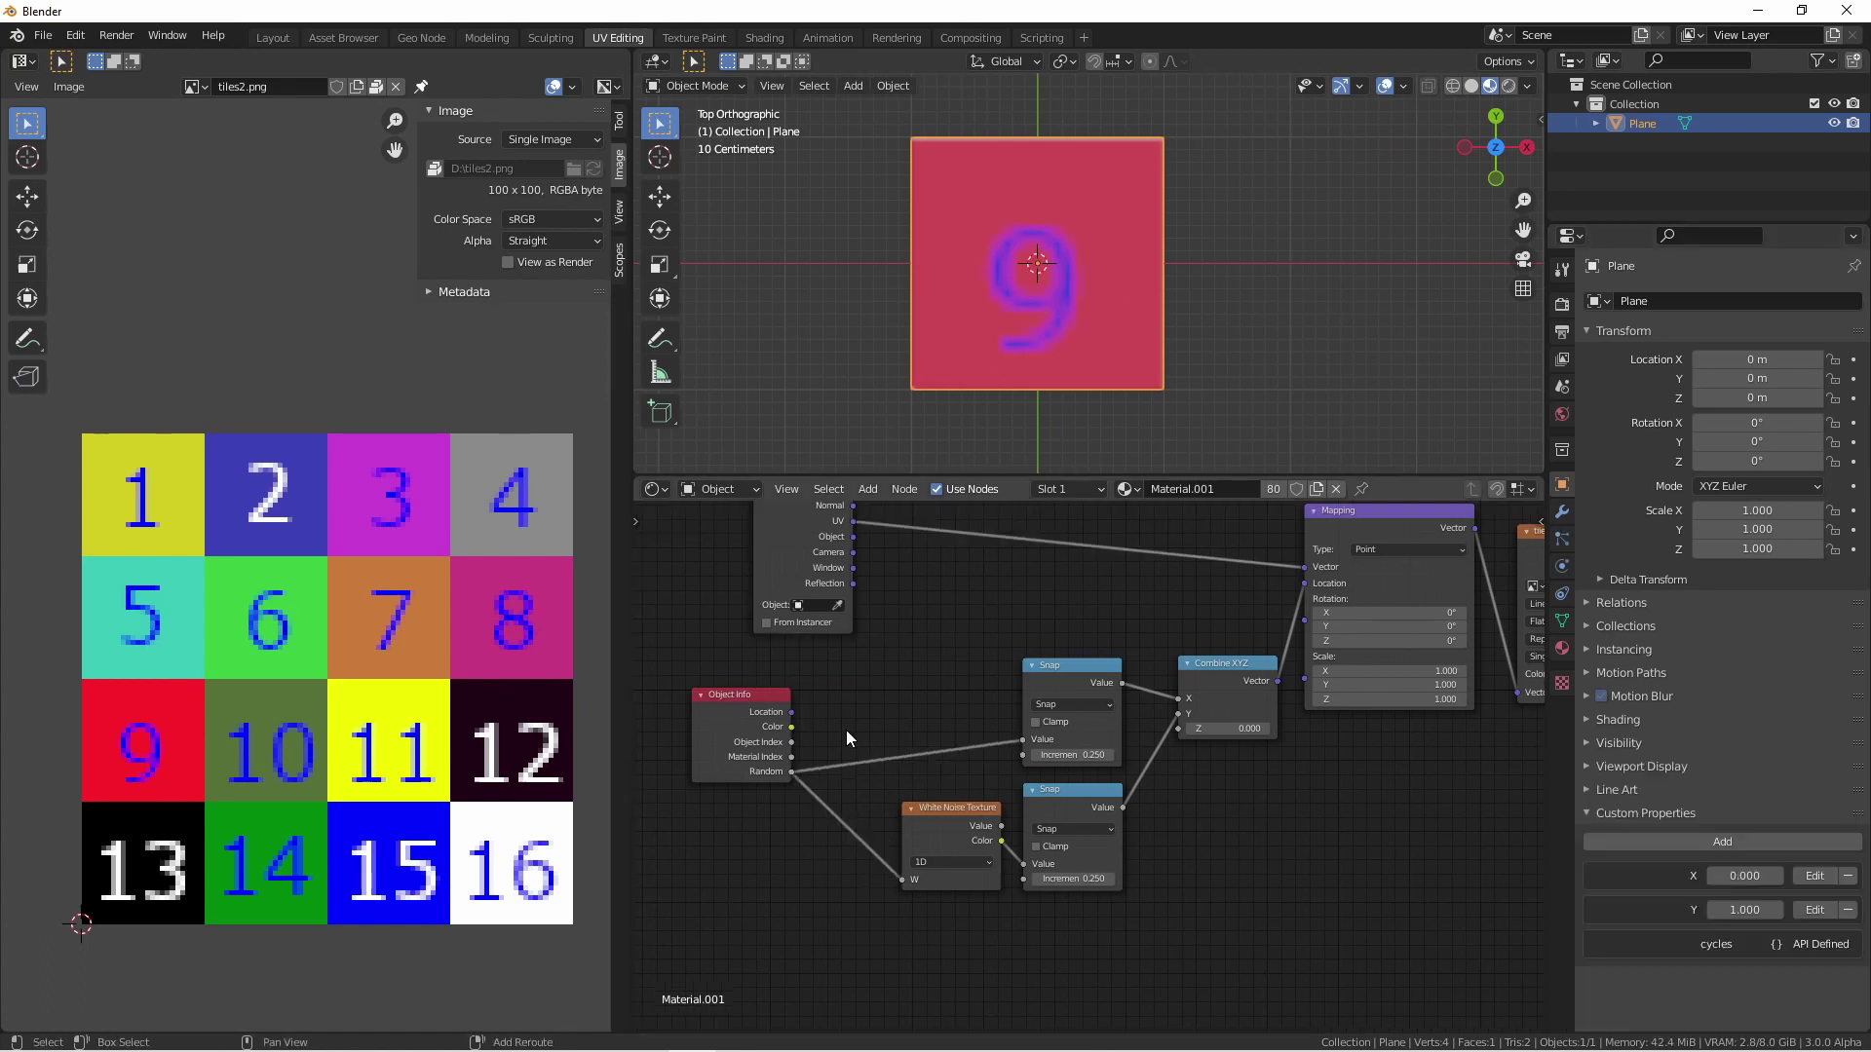
- Add an Attribute node of type Object reading the attribute X
key(shift+a)
mouse_move(846, 730)
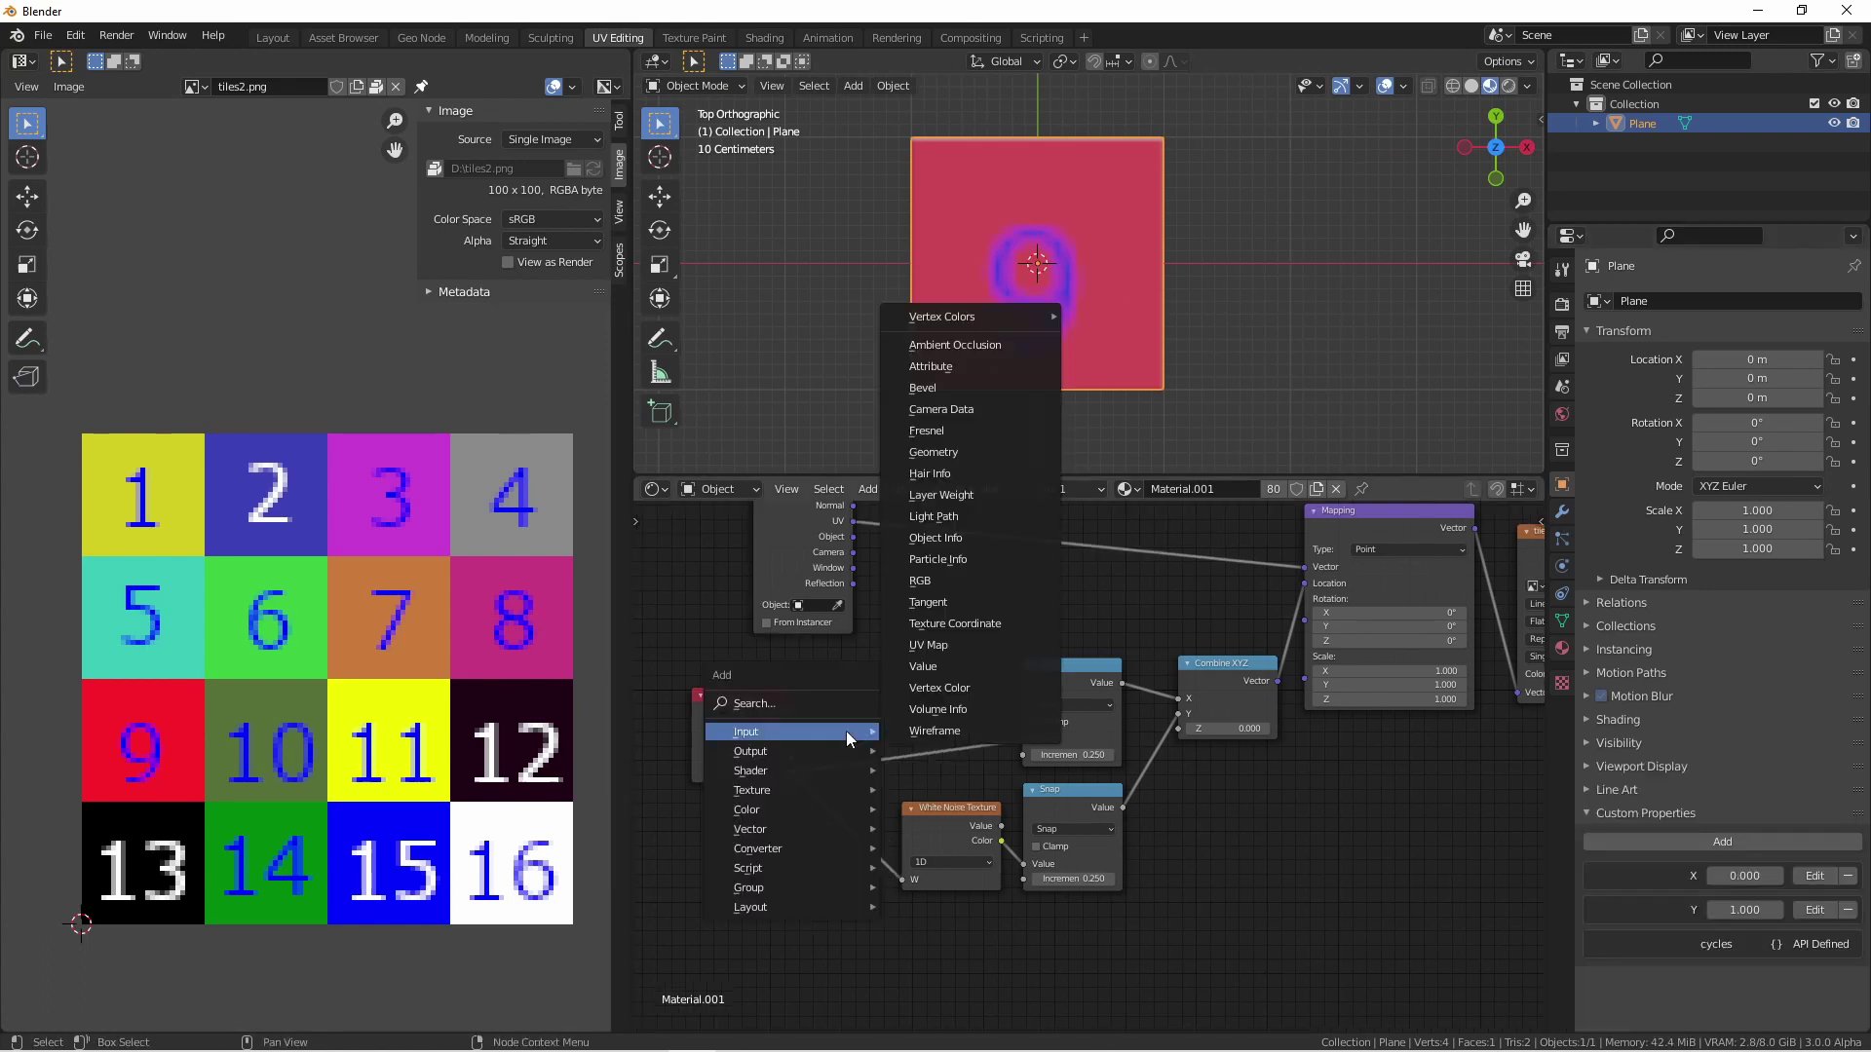
click(930, 367)
click(717, 812)
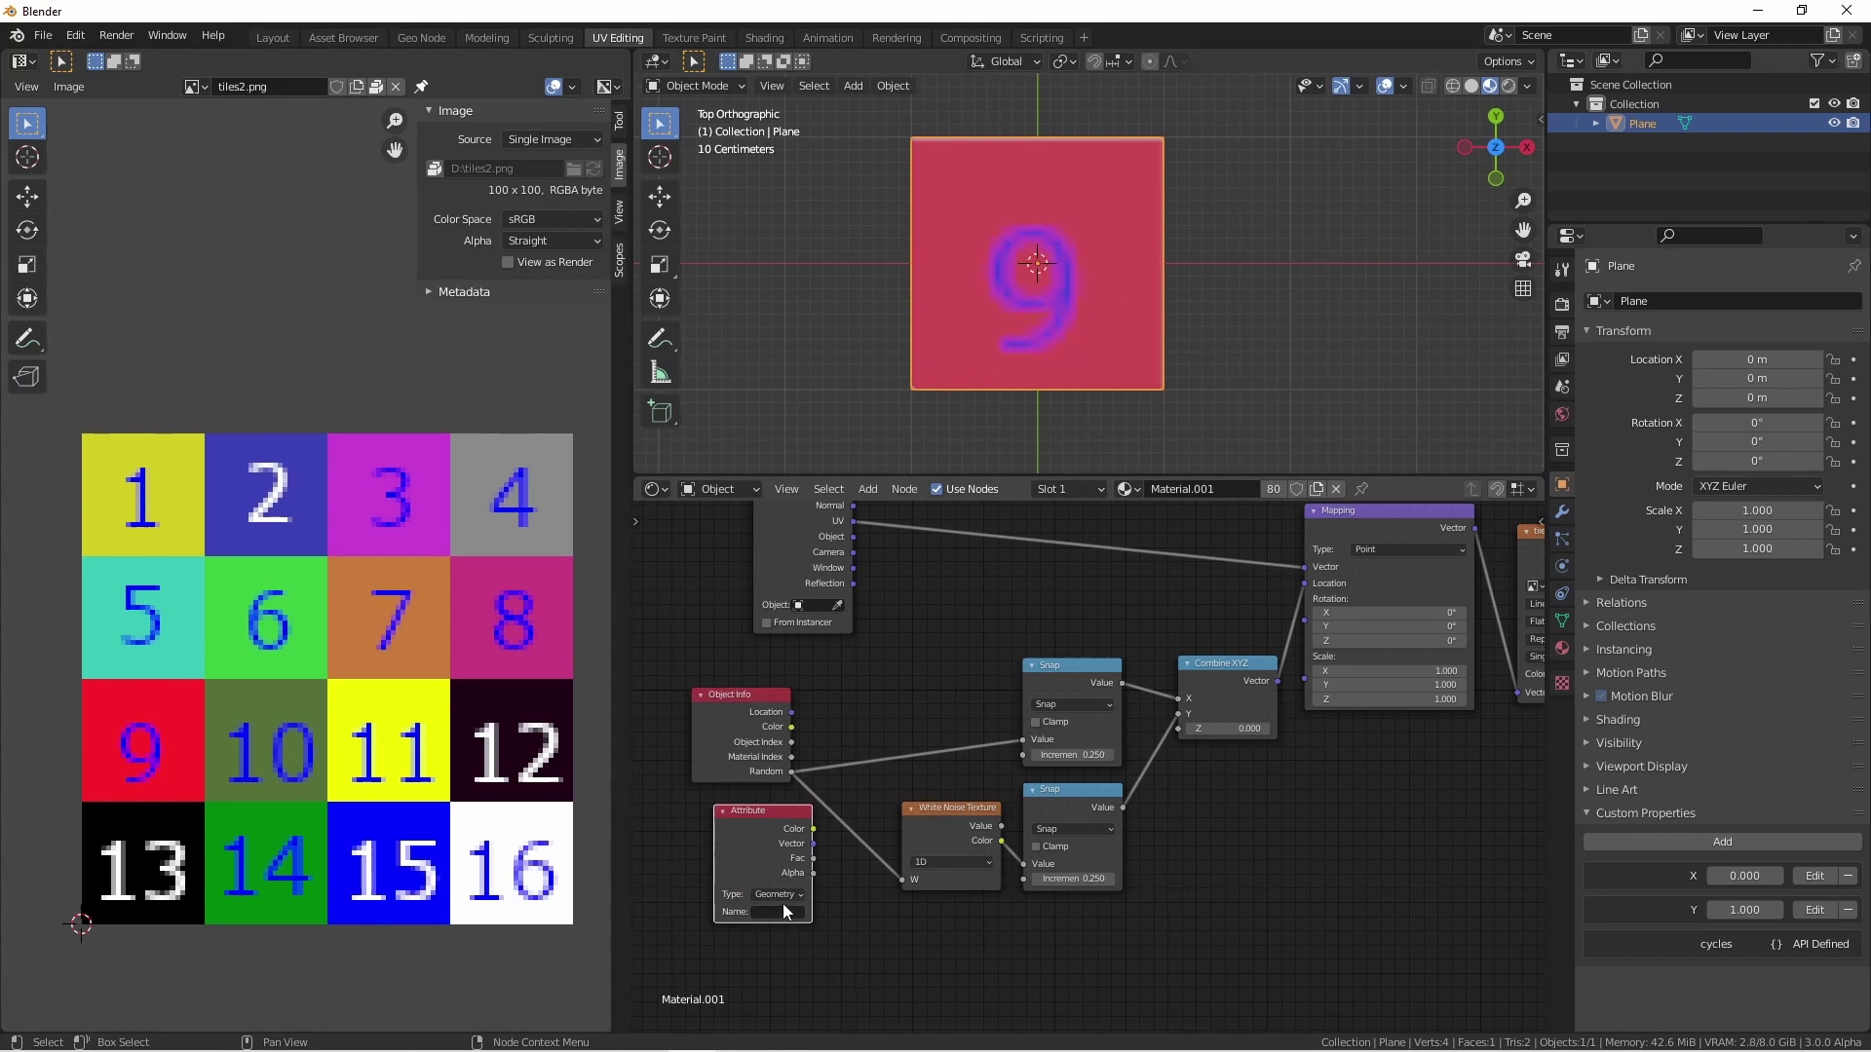
click(780, 894)
click(783, 913)
click(769, 913)
text(X)
key(Return)
- Duplicate it as a second Attribute node named Y, and select Object Info for removal
key(shift+d)
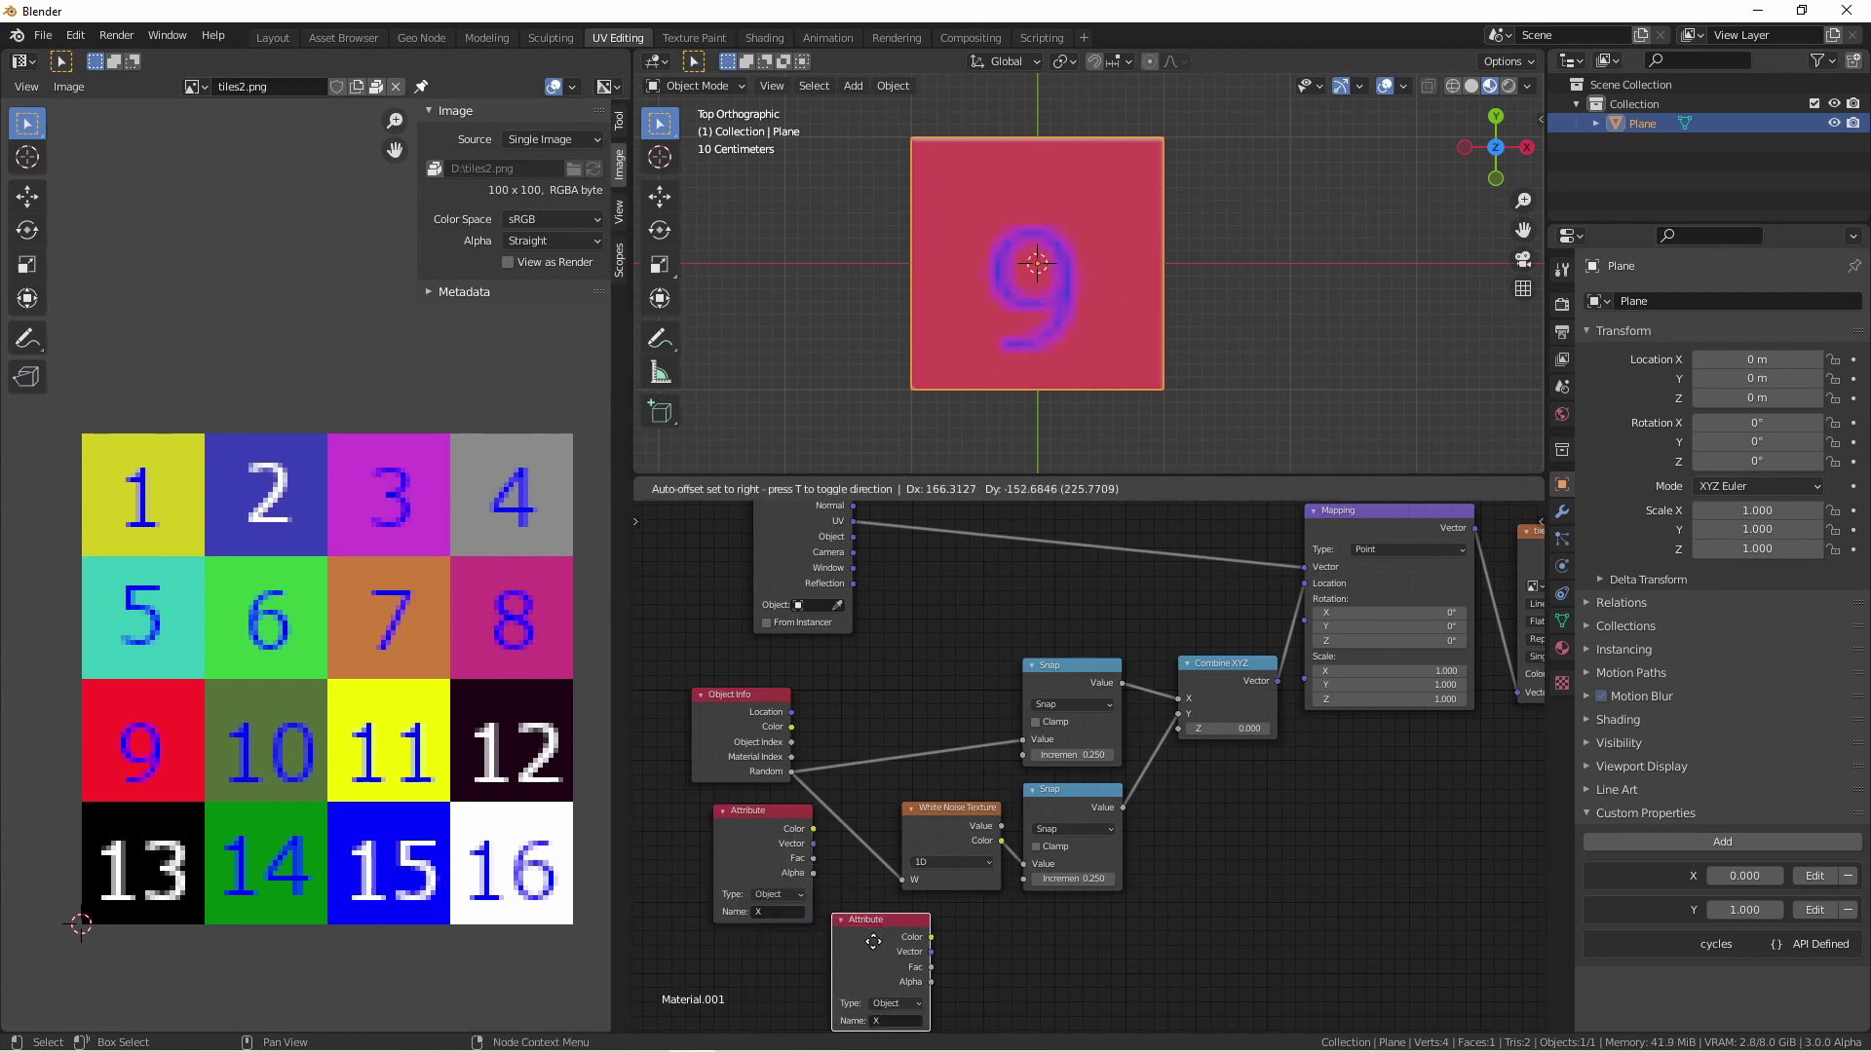
click(873, 938)
click(882, 1016)
text(Y)
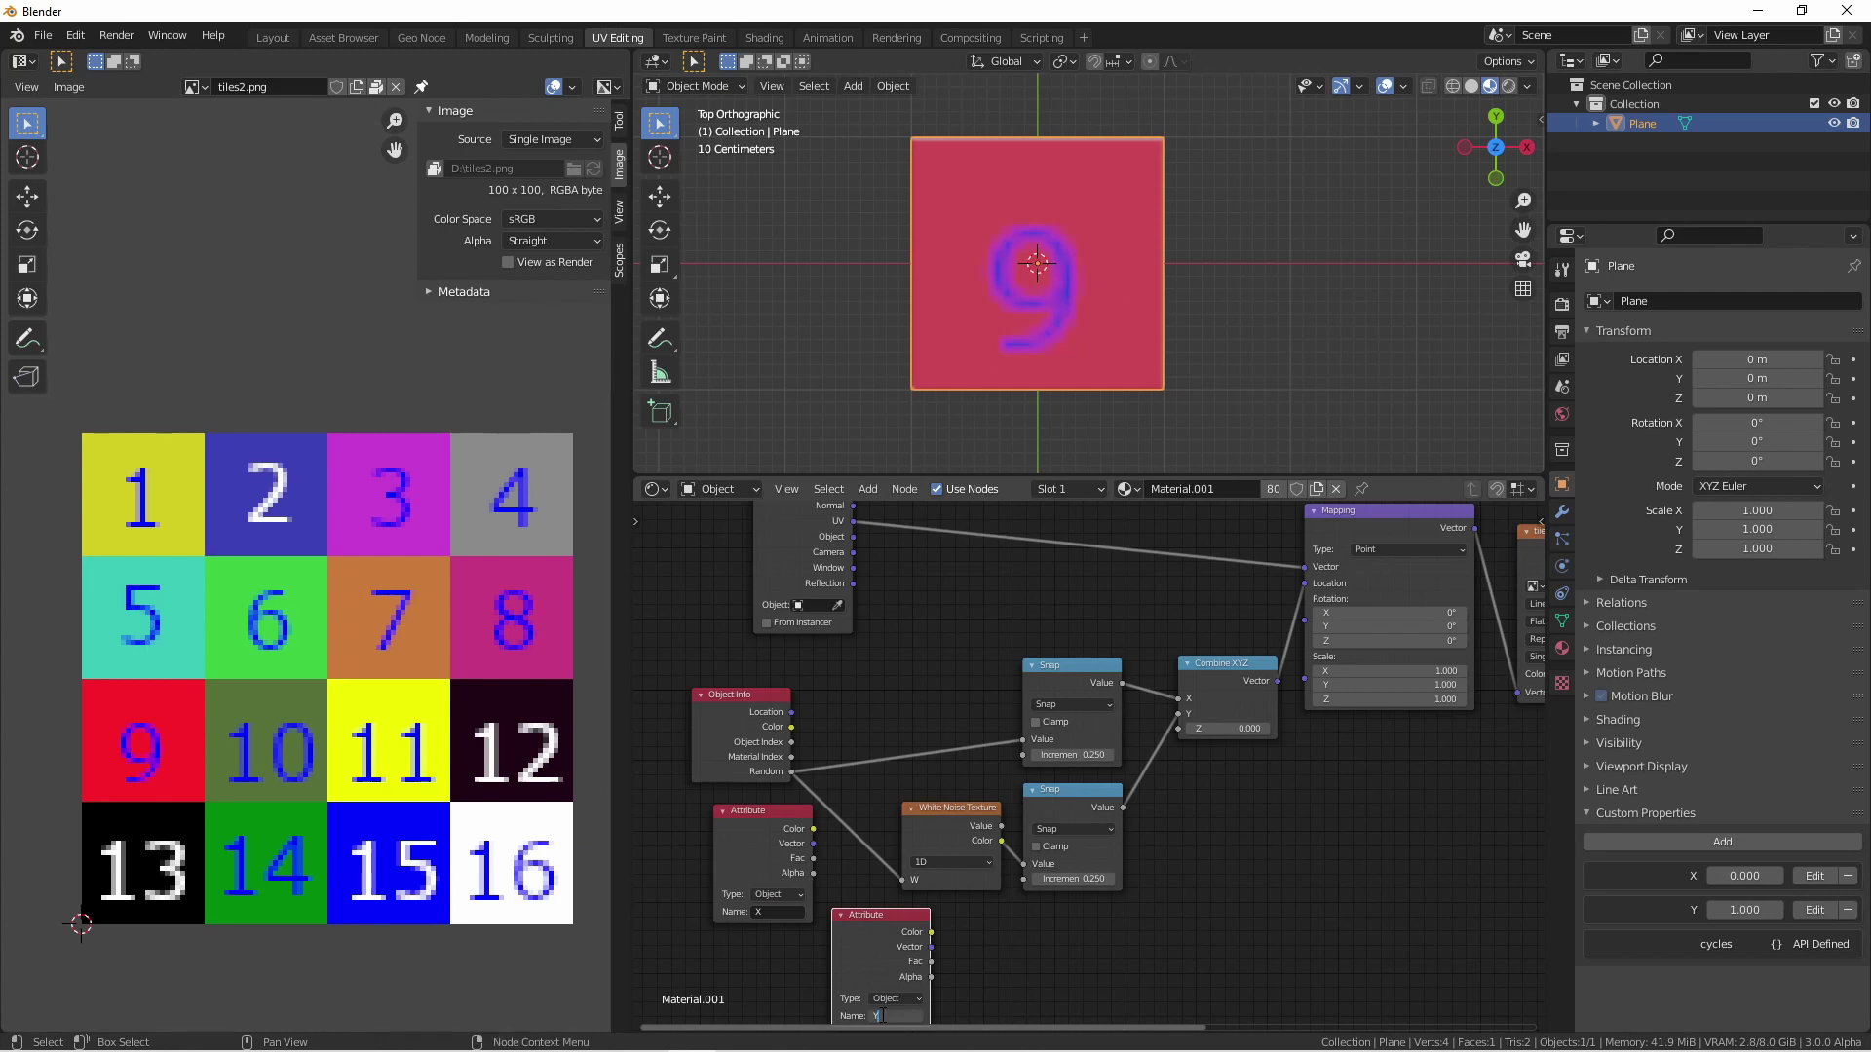
key(Return)
shift+click(762, 727)
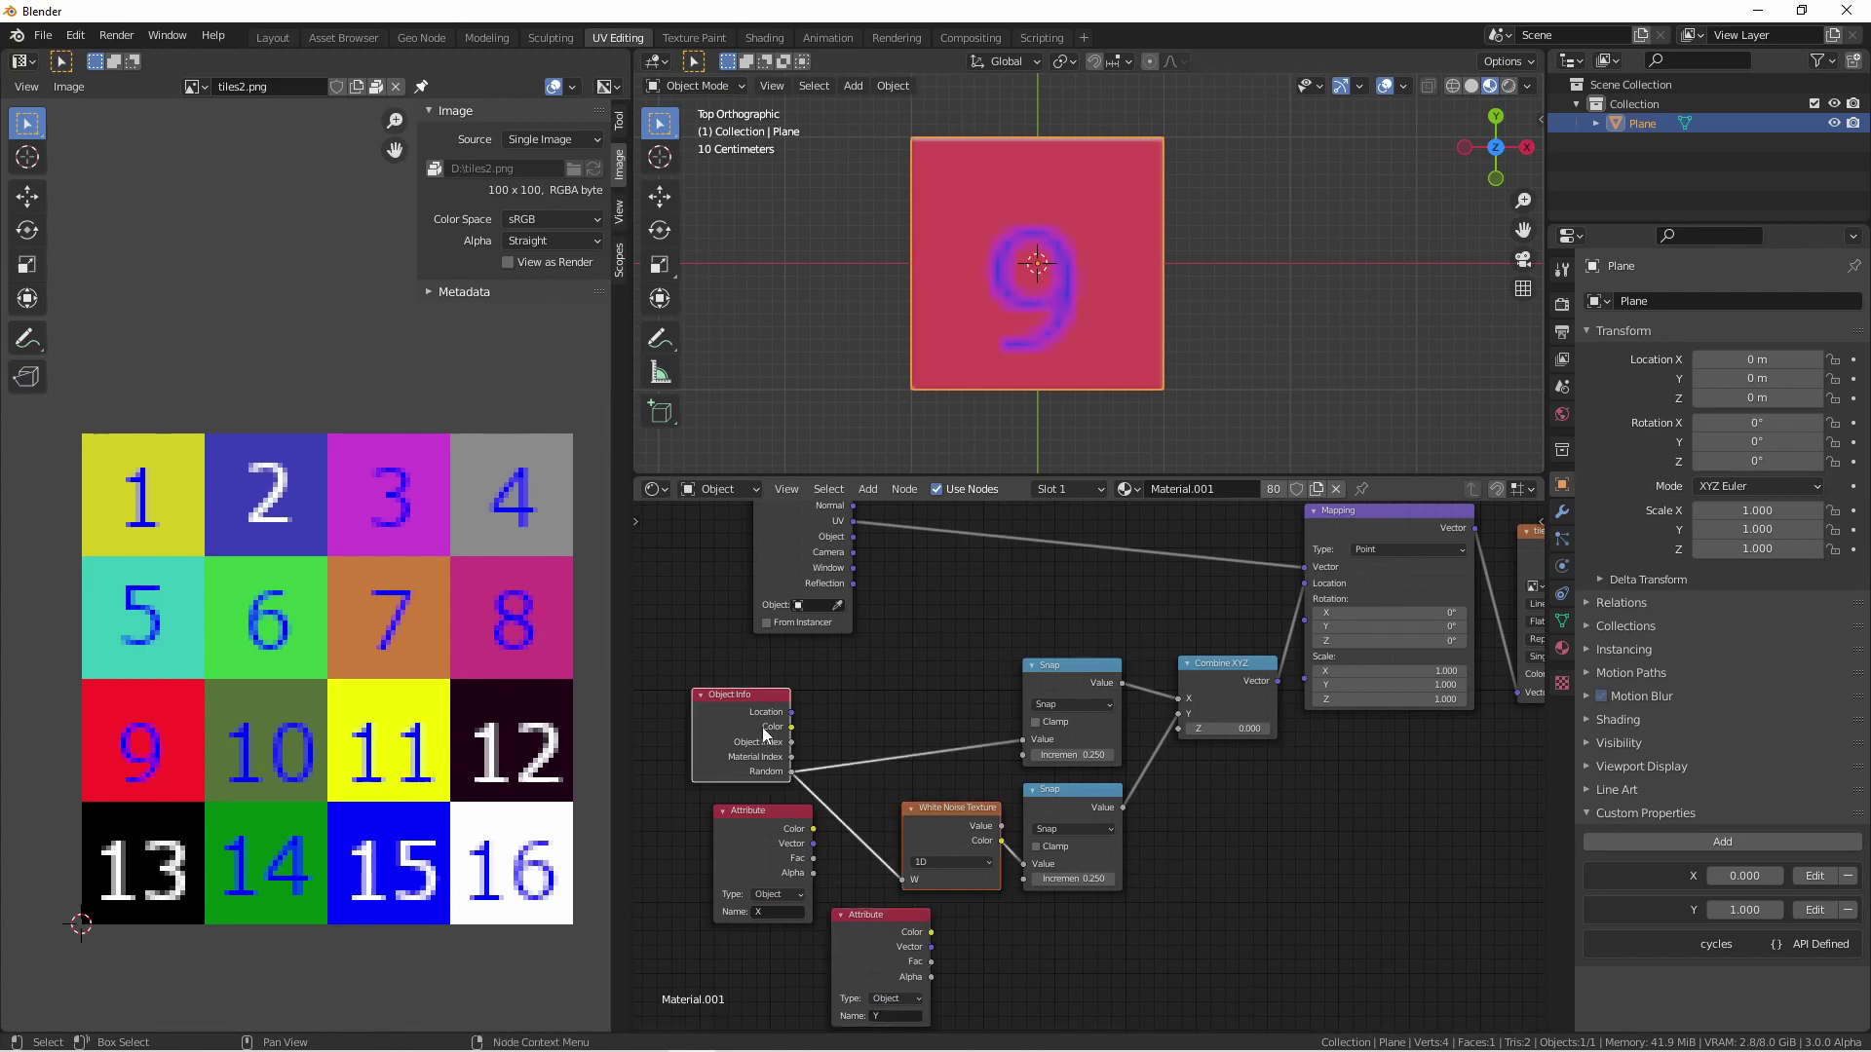
- Delete the Object Info and White Noise nodes and move the X and Y Attribute nodes beside the Snaps
key(x)
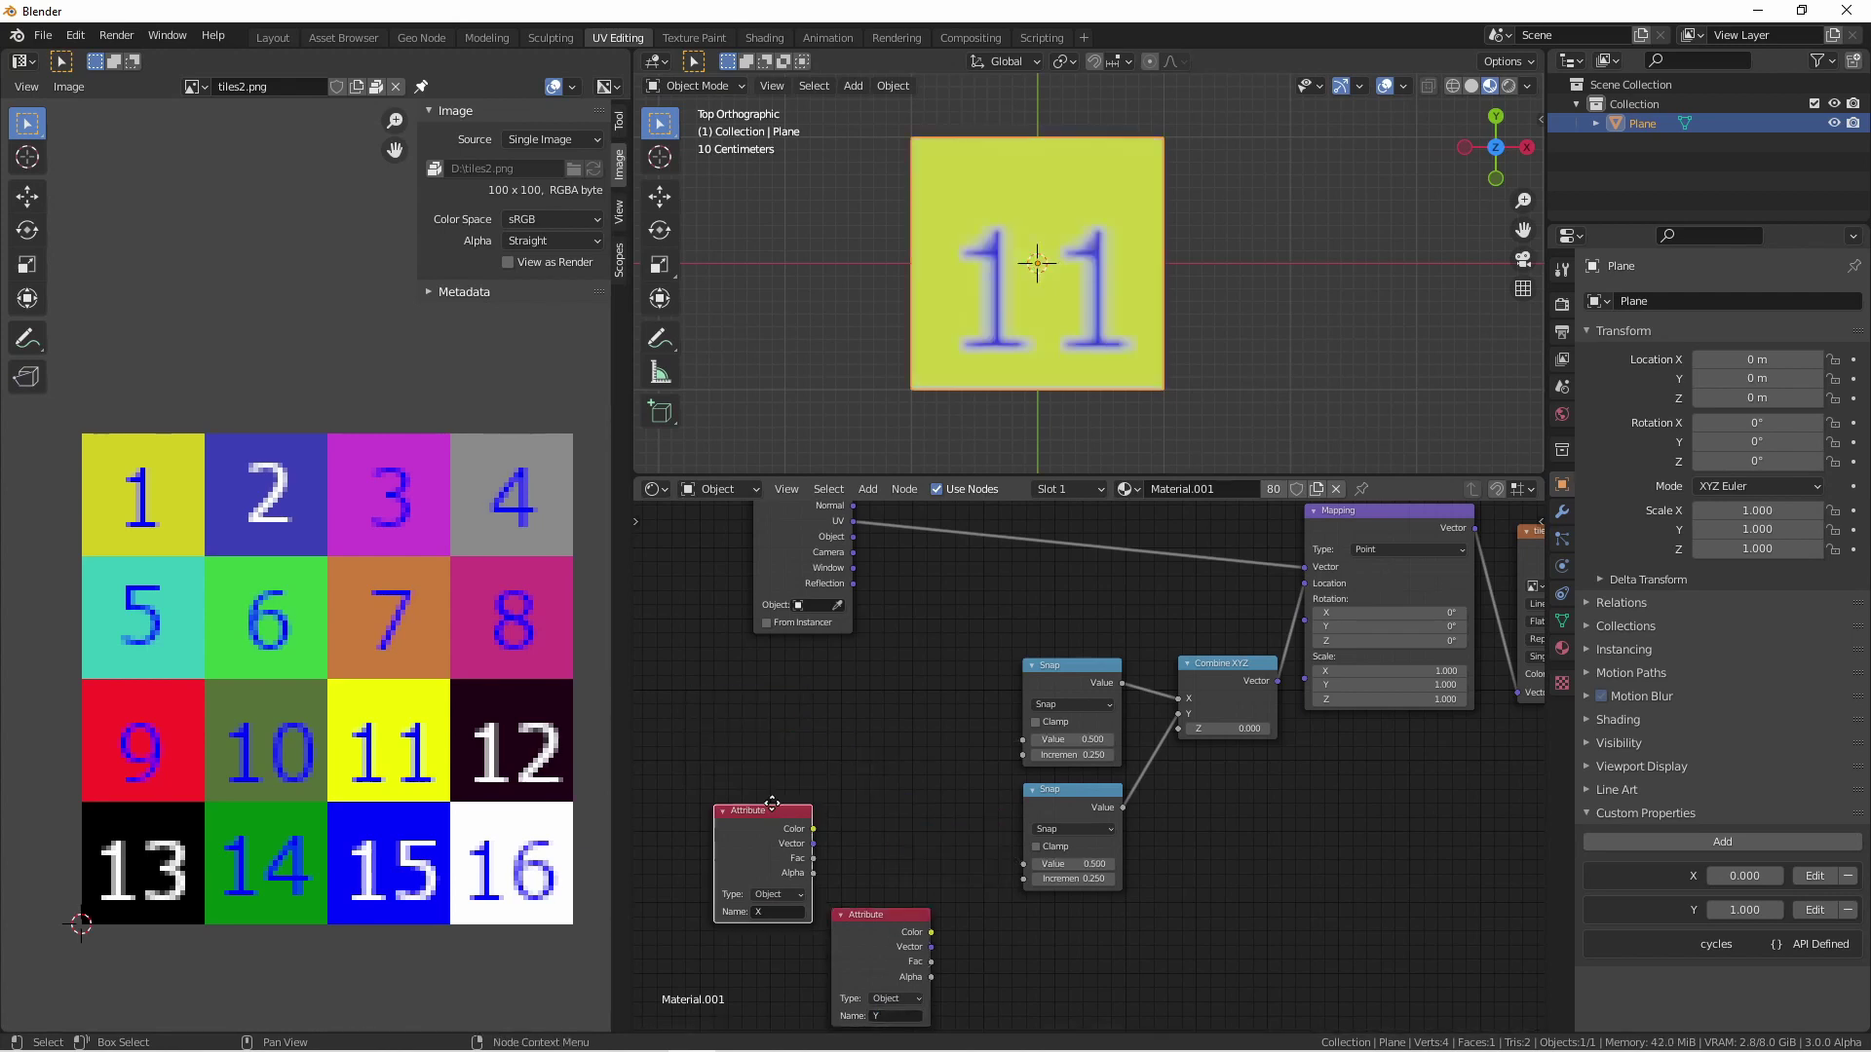
drag(776, 833, 883, 688)
drag(882, 916, 874, 799)
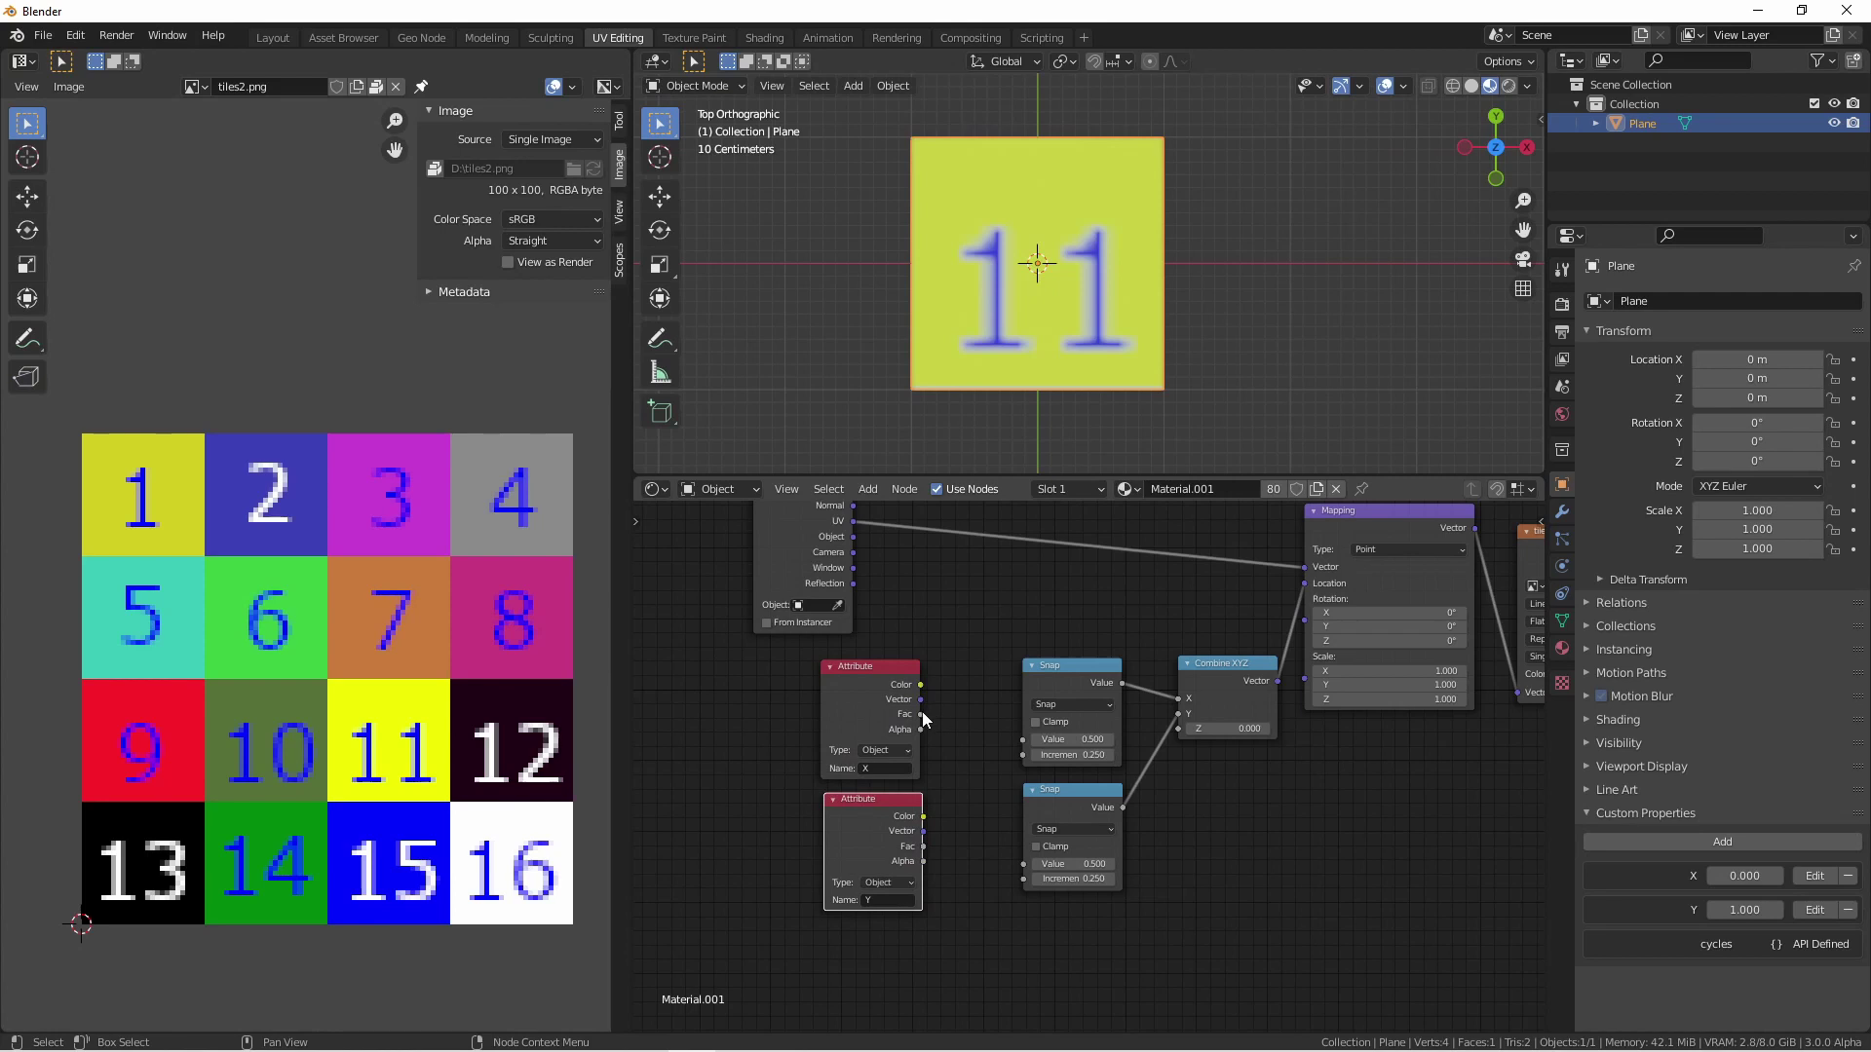
- Link X and Y Attribute Fac to the upper and lower Snaps, then tune the Plane's X and Y to show tile 9
drag(921, 714, 1032, 740)
drag(924, 846, 1027, 862)
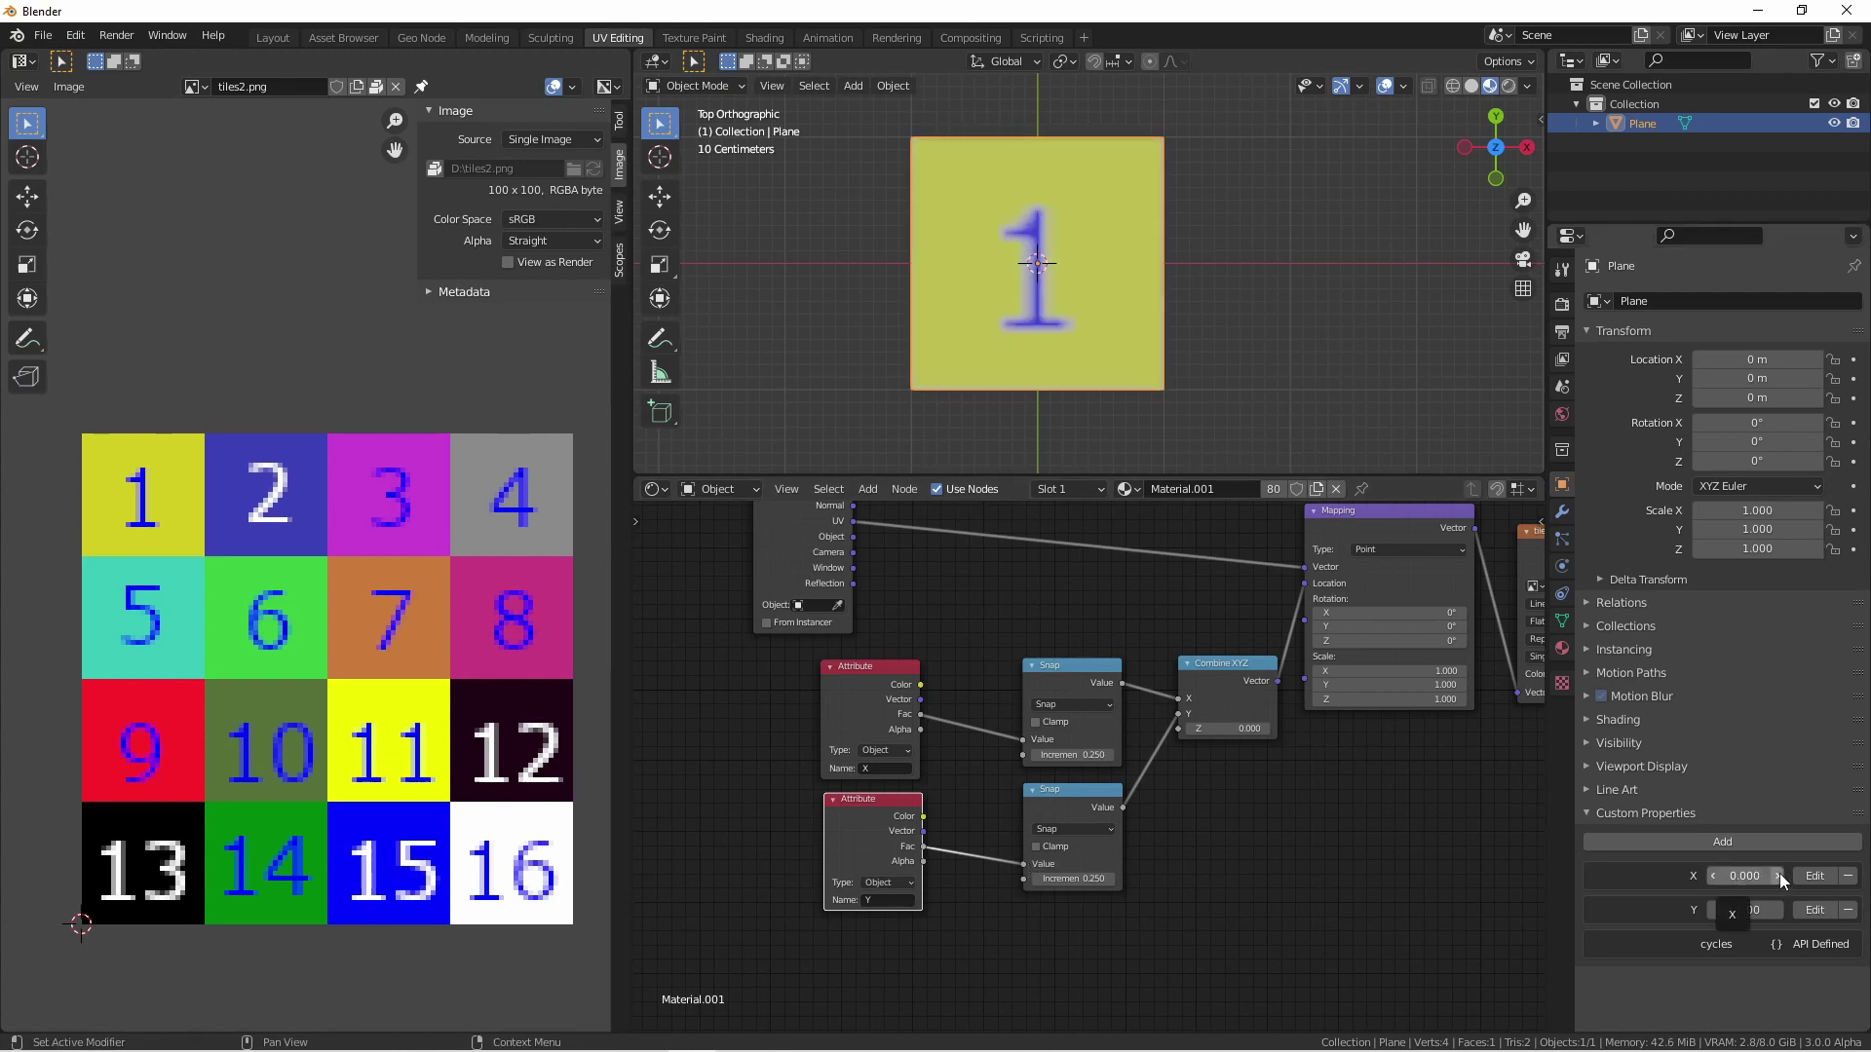
drag(1779, 873, 1805, 910)
drag(1800, 876, 1731, 876)
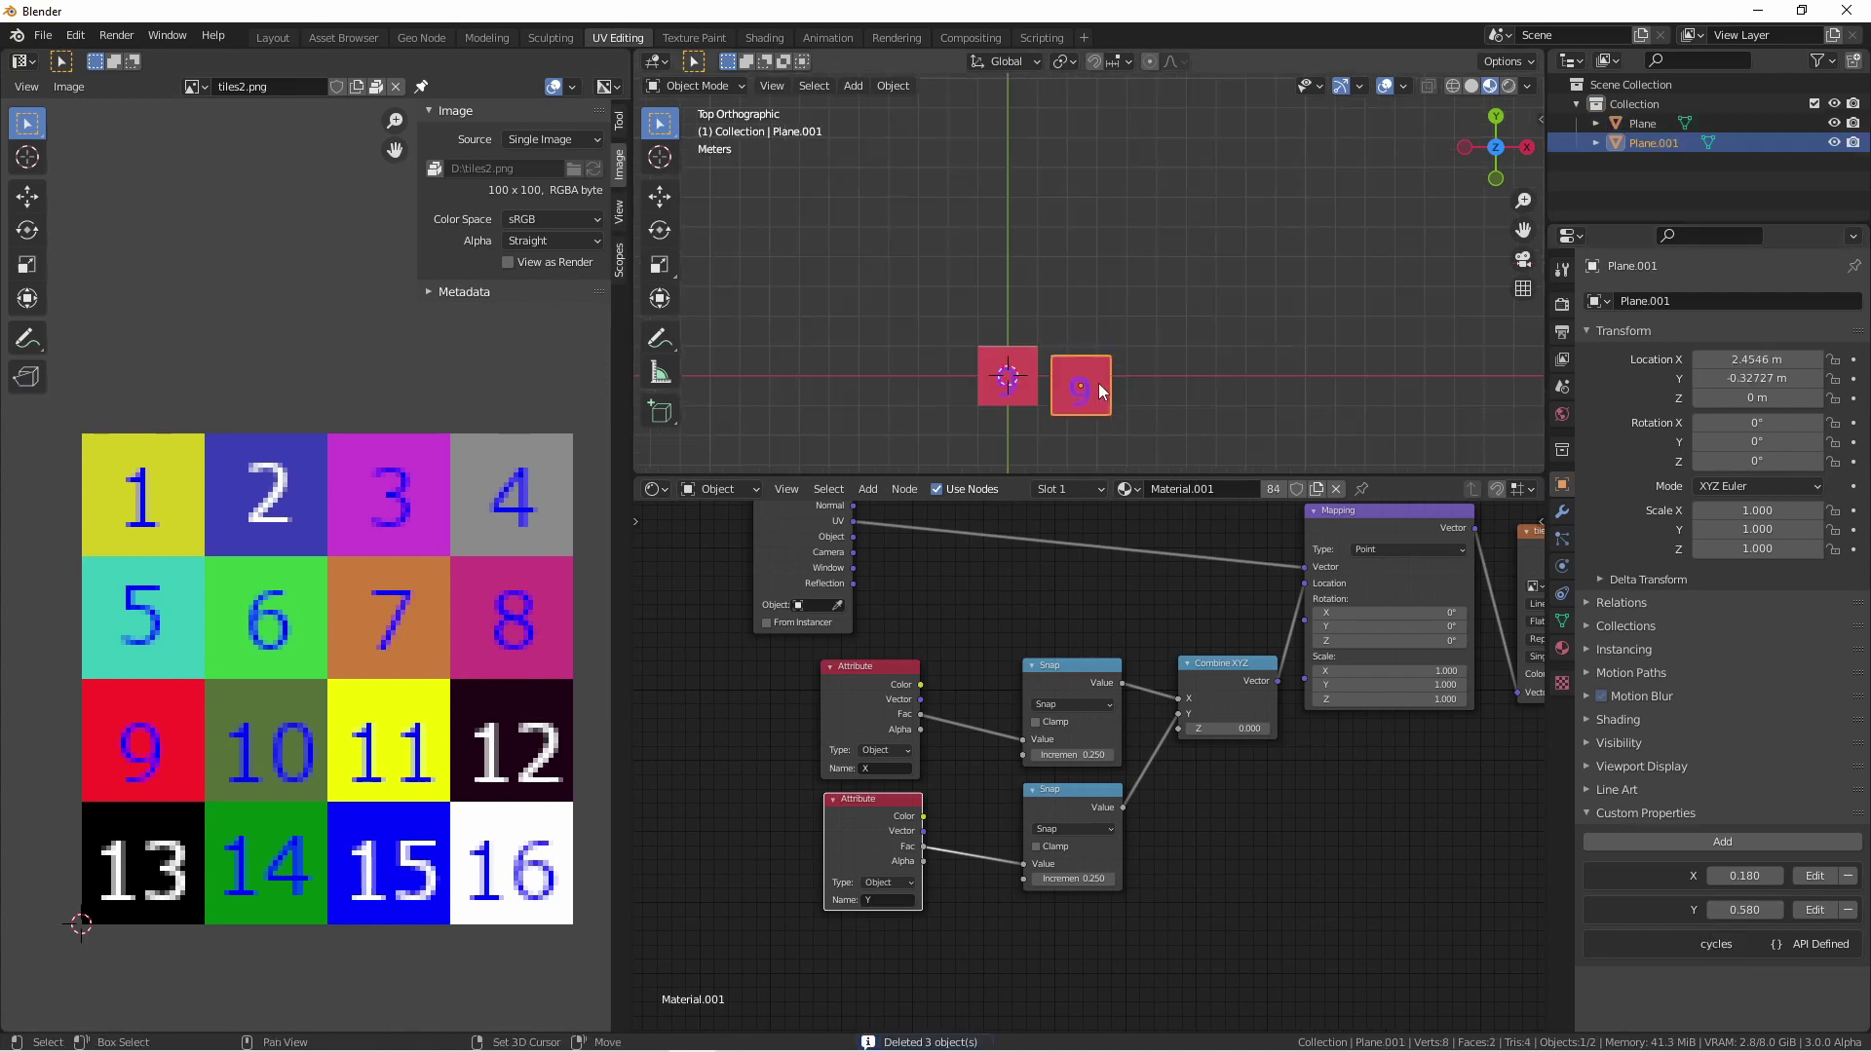
- Duplicate the Plane six times, scattering the copies around it up to Plane.007
key(shift+d)
click(1201, 351)
key(shift+d)
click(1177, 271)
key(shift+d)
click(1267, 255)
key(shift+d)
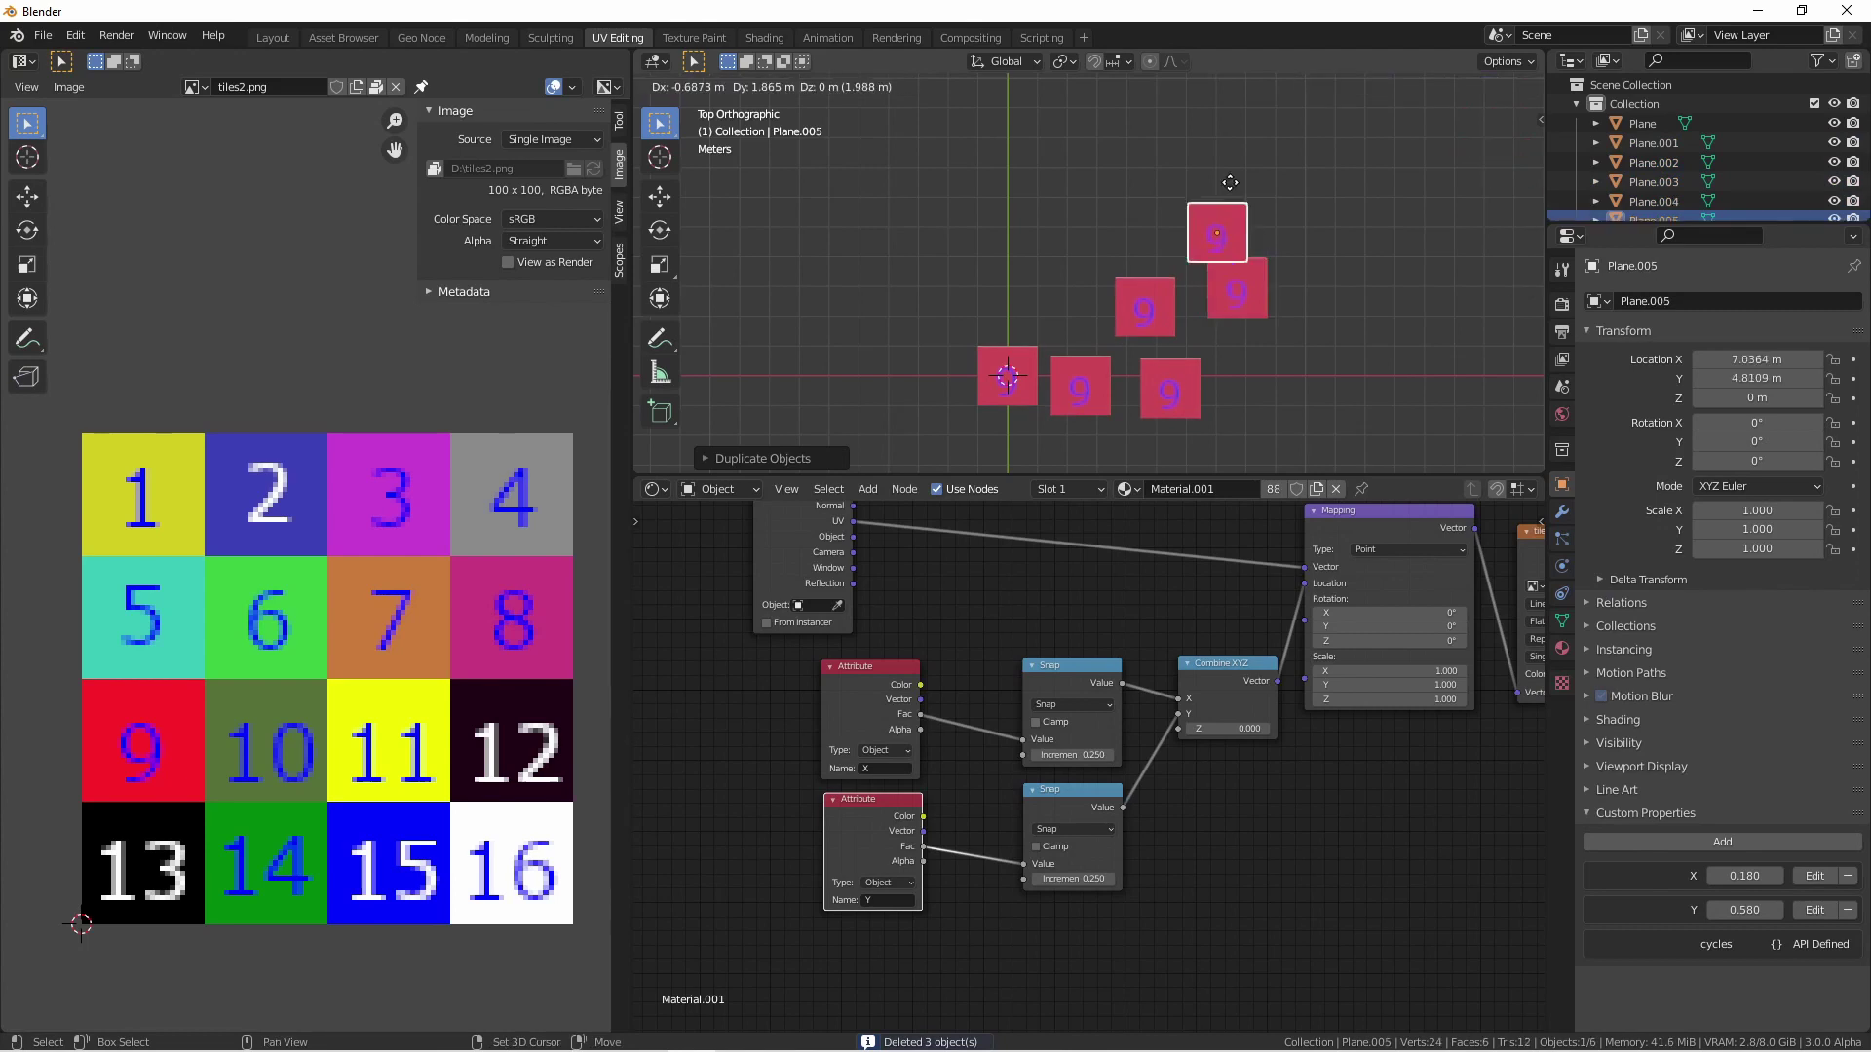
click(1181, 190)
key(shift+d)
click(1065, 195)
key(shift+d)
click(972, 205)
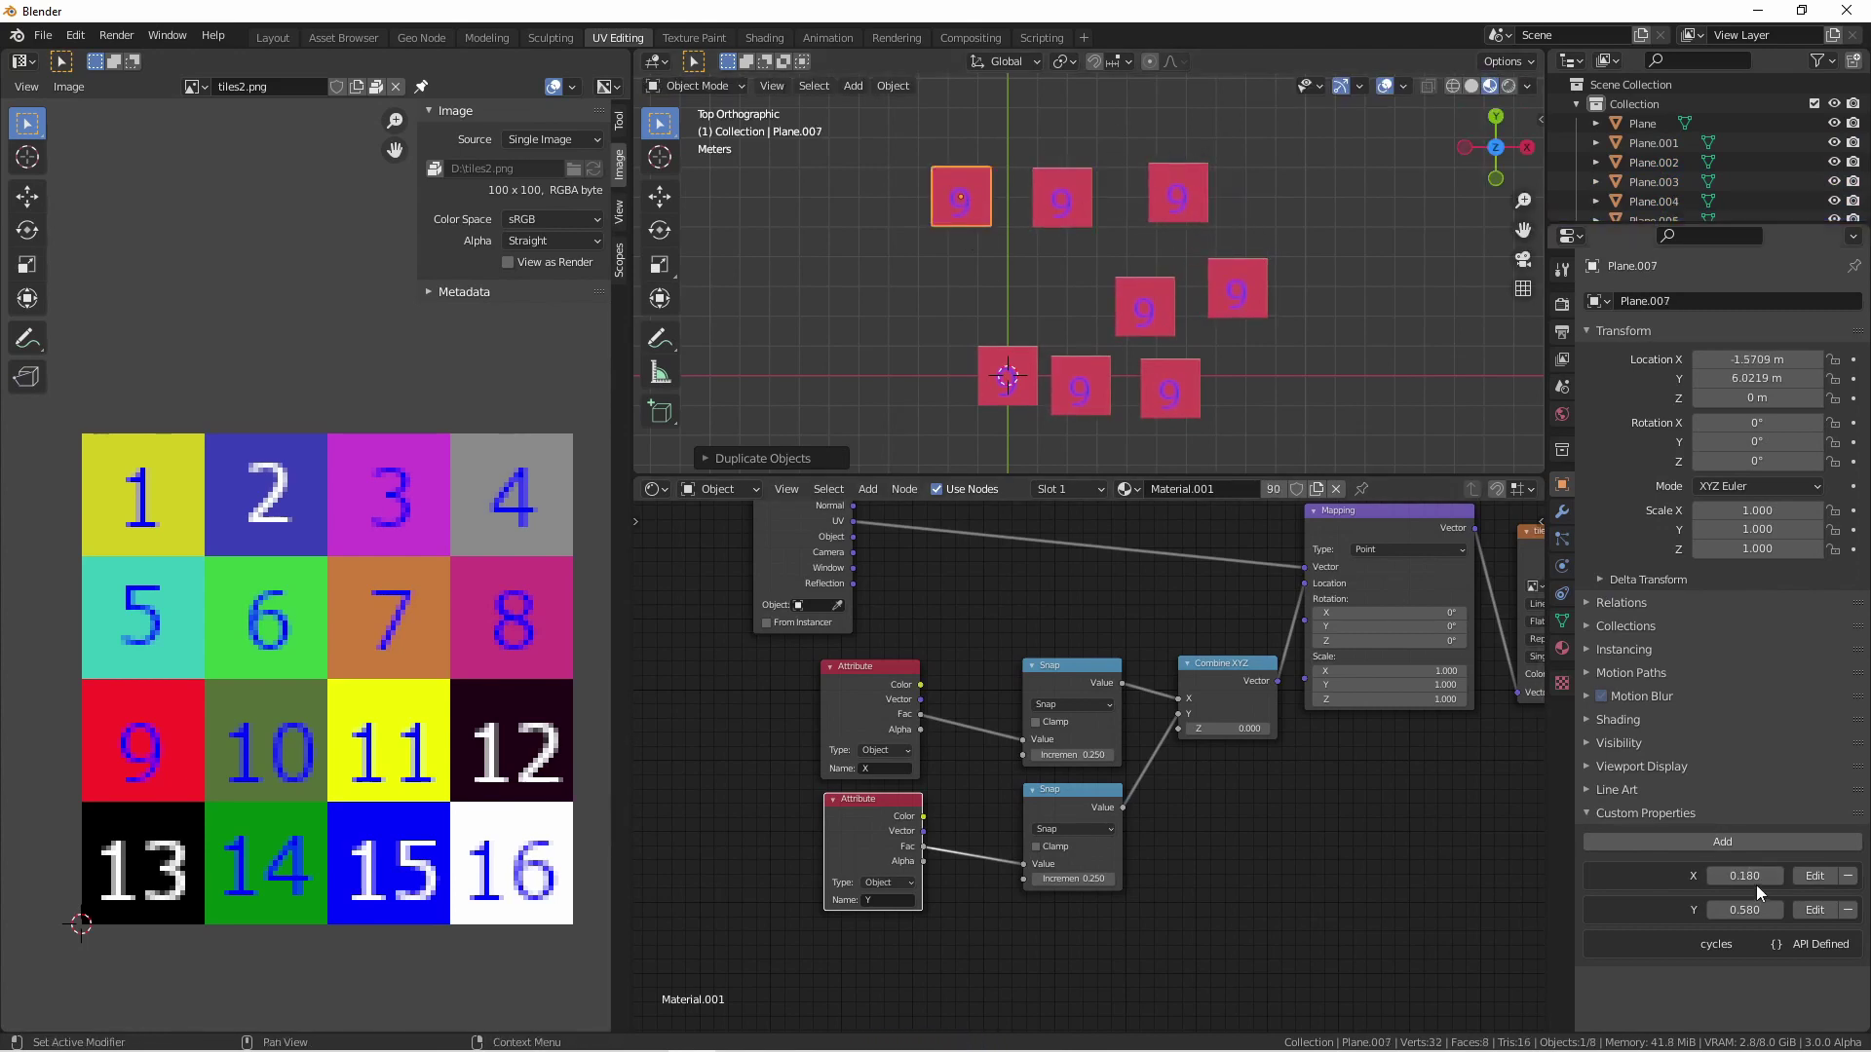
- Raise X on Plane.007 and the top middle plane to show 11, and set the bottom planes to show 5
drag(1756, 885, 1793, 883)
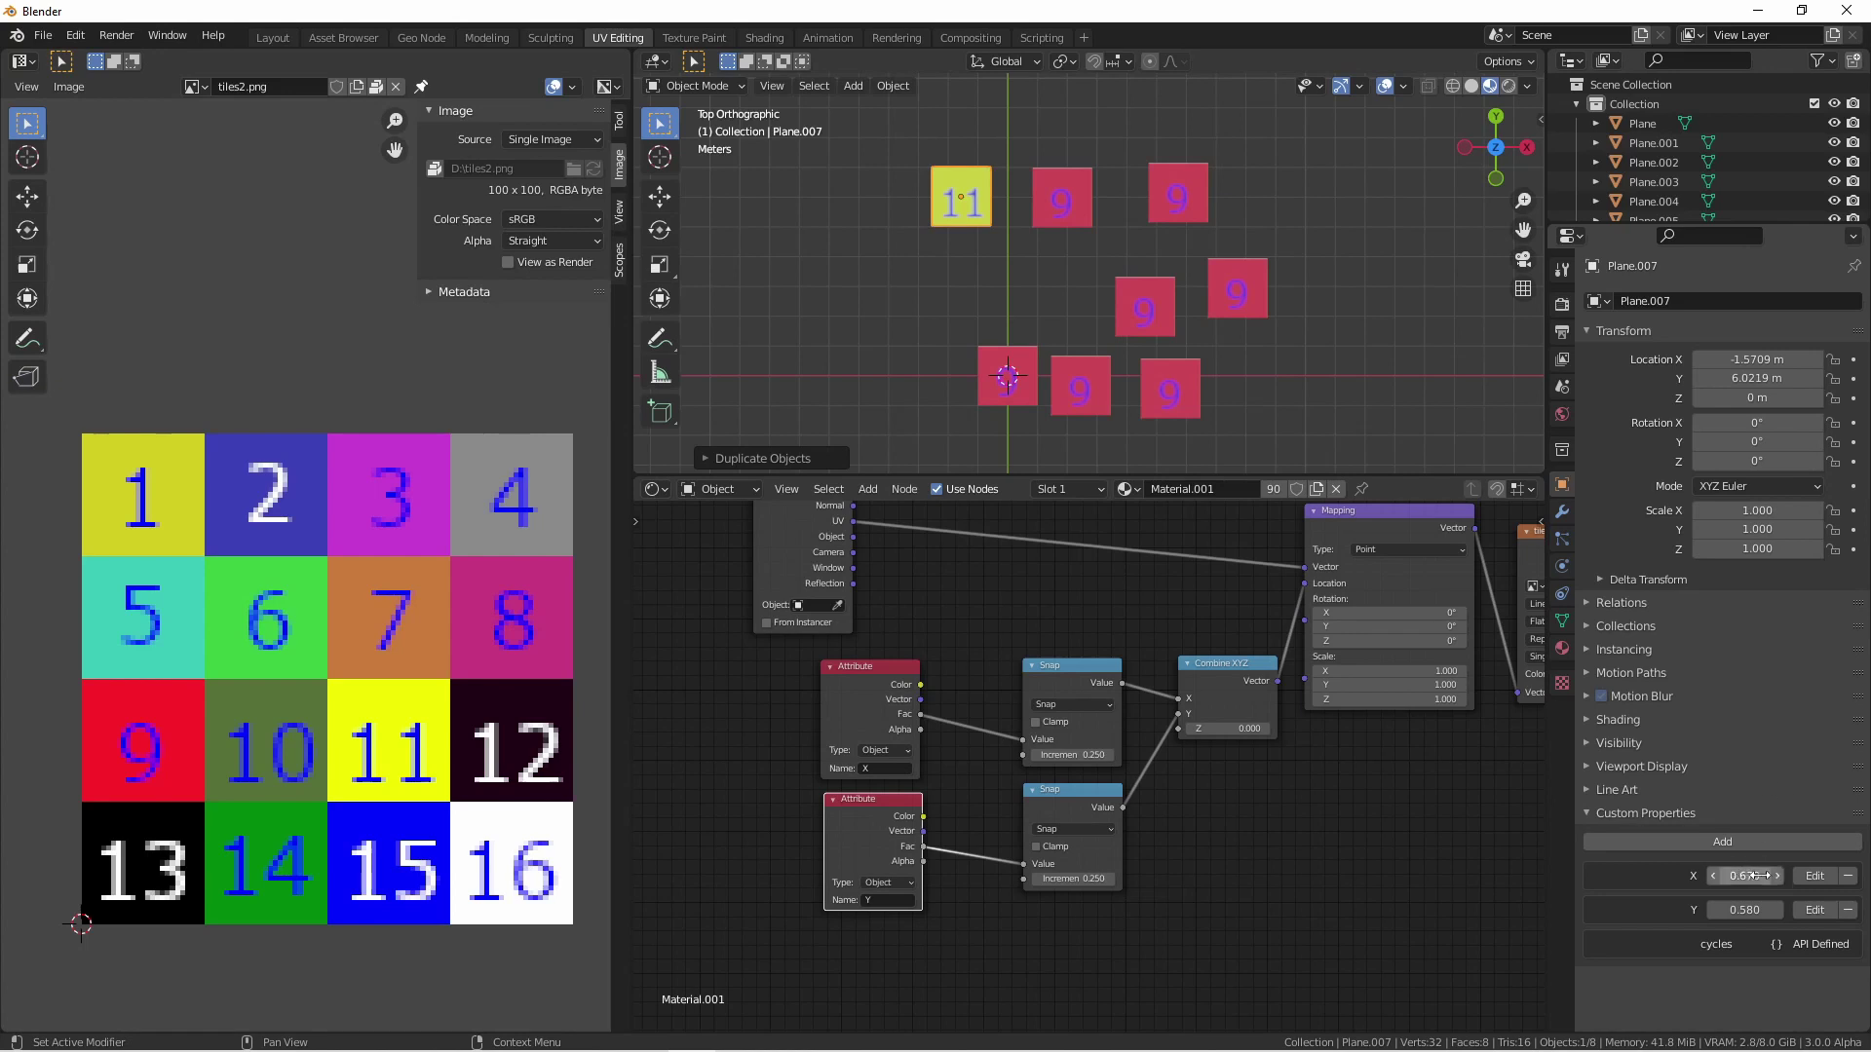
click(1078, 211)
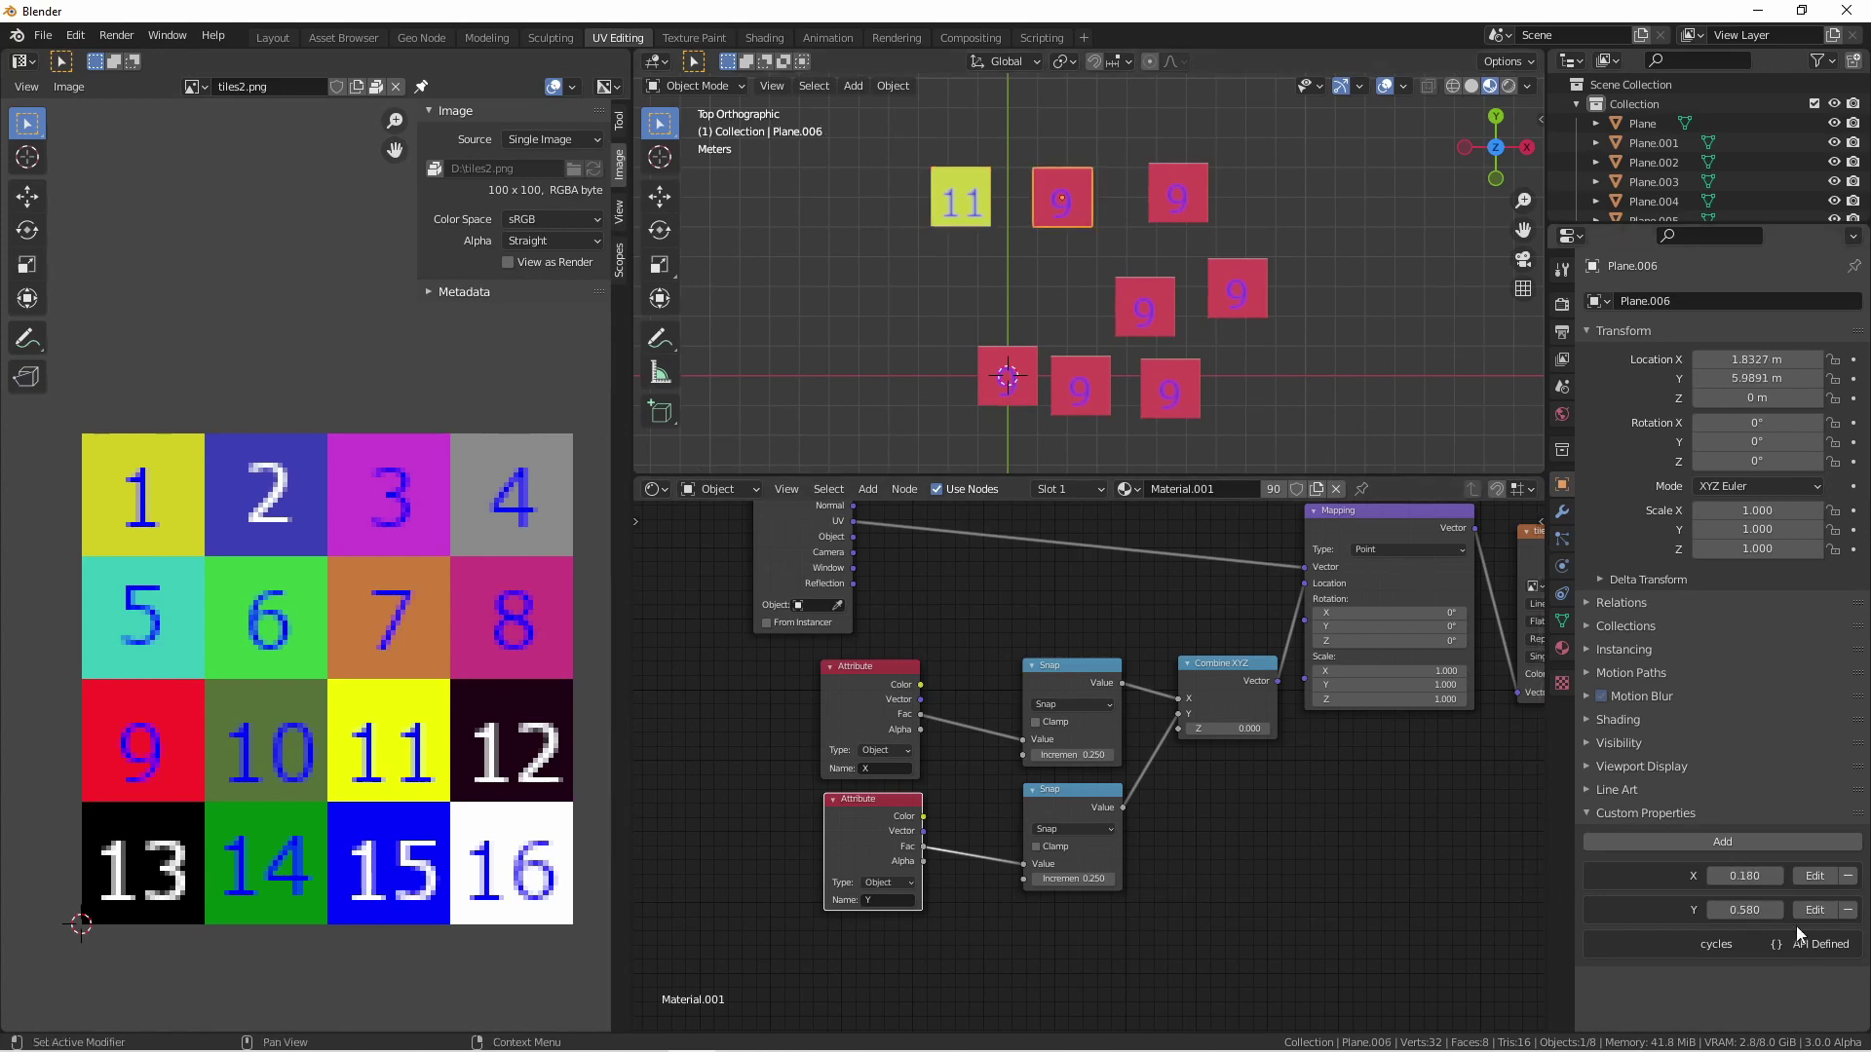
drag(1749, 875, 1753, 916)
click(1170, 388)
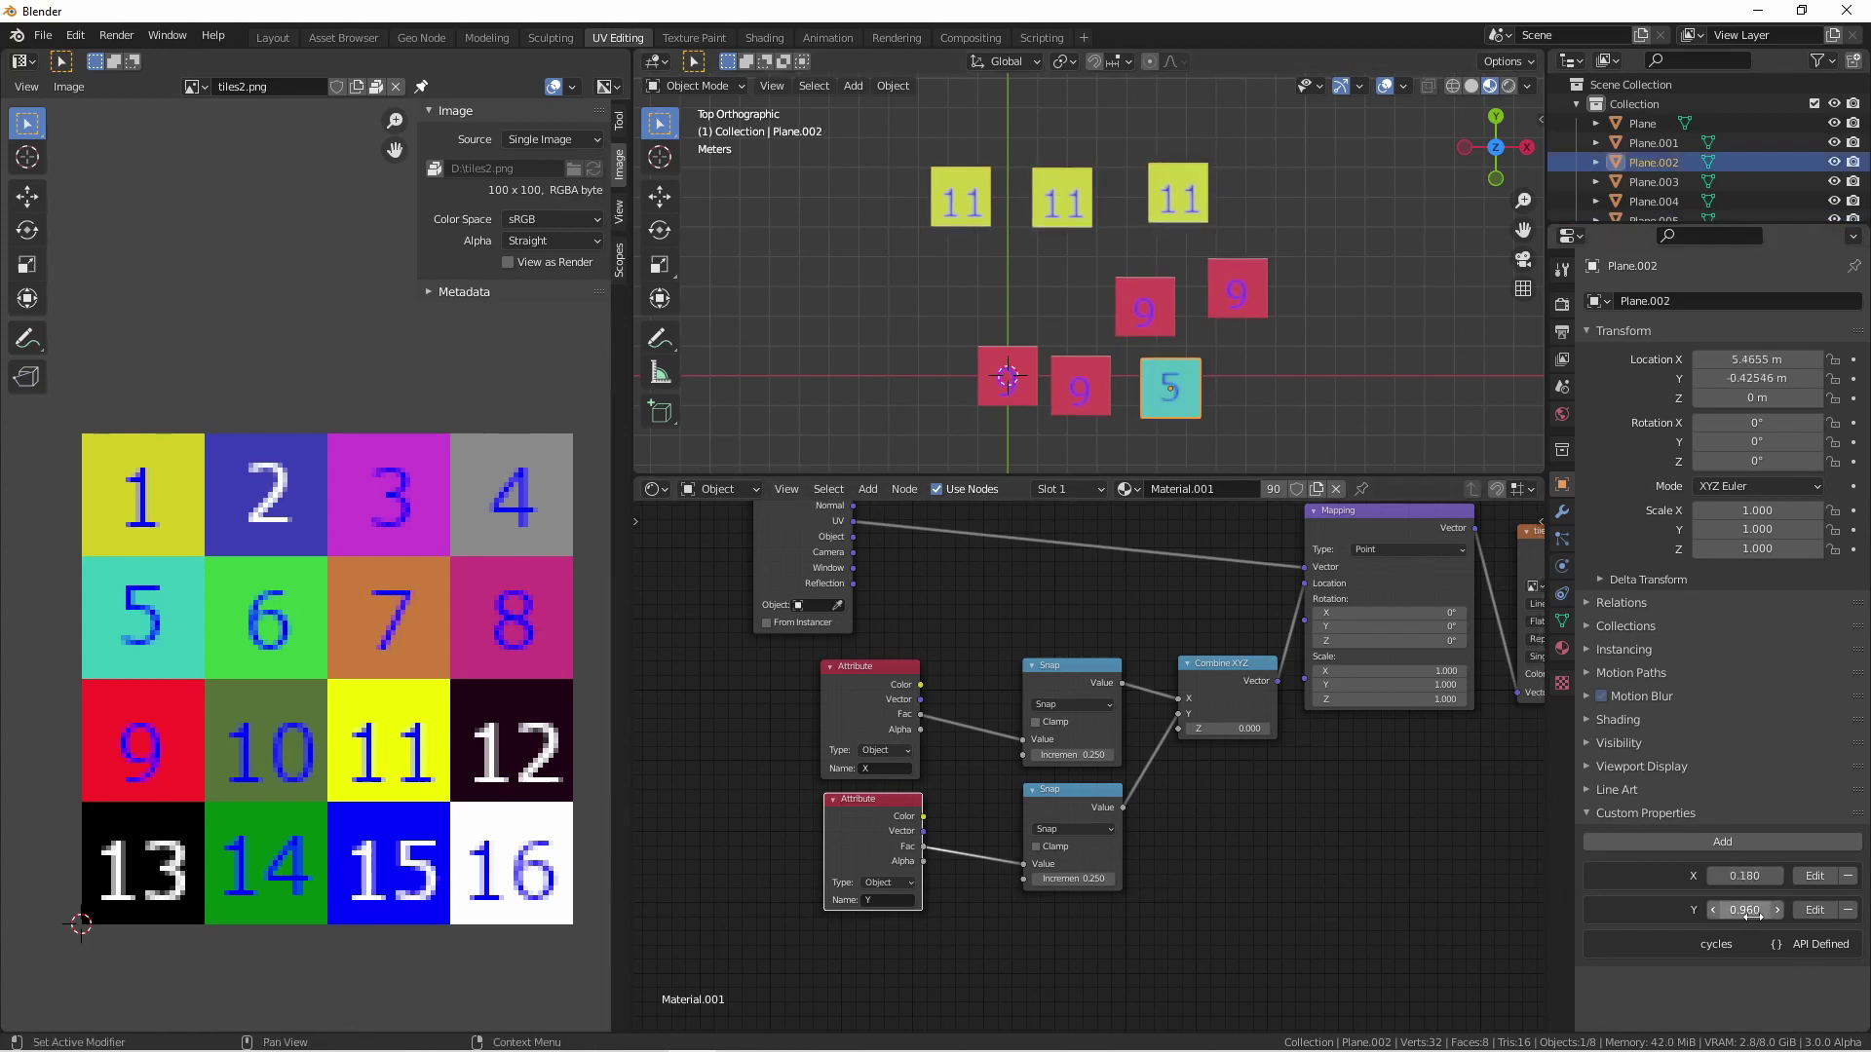
click(1080, 385)
click(1007, 375)
click(1191, 325)
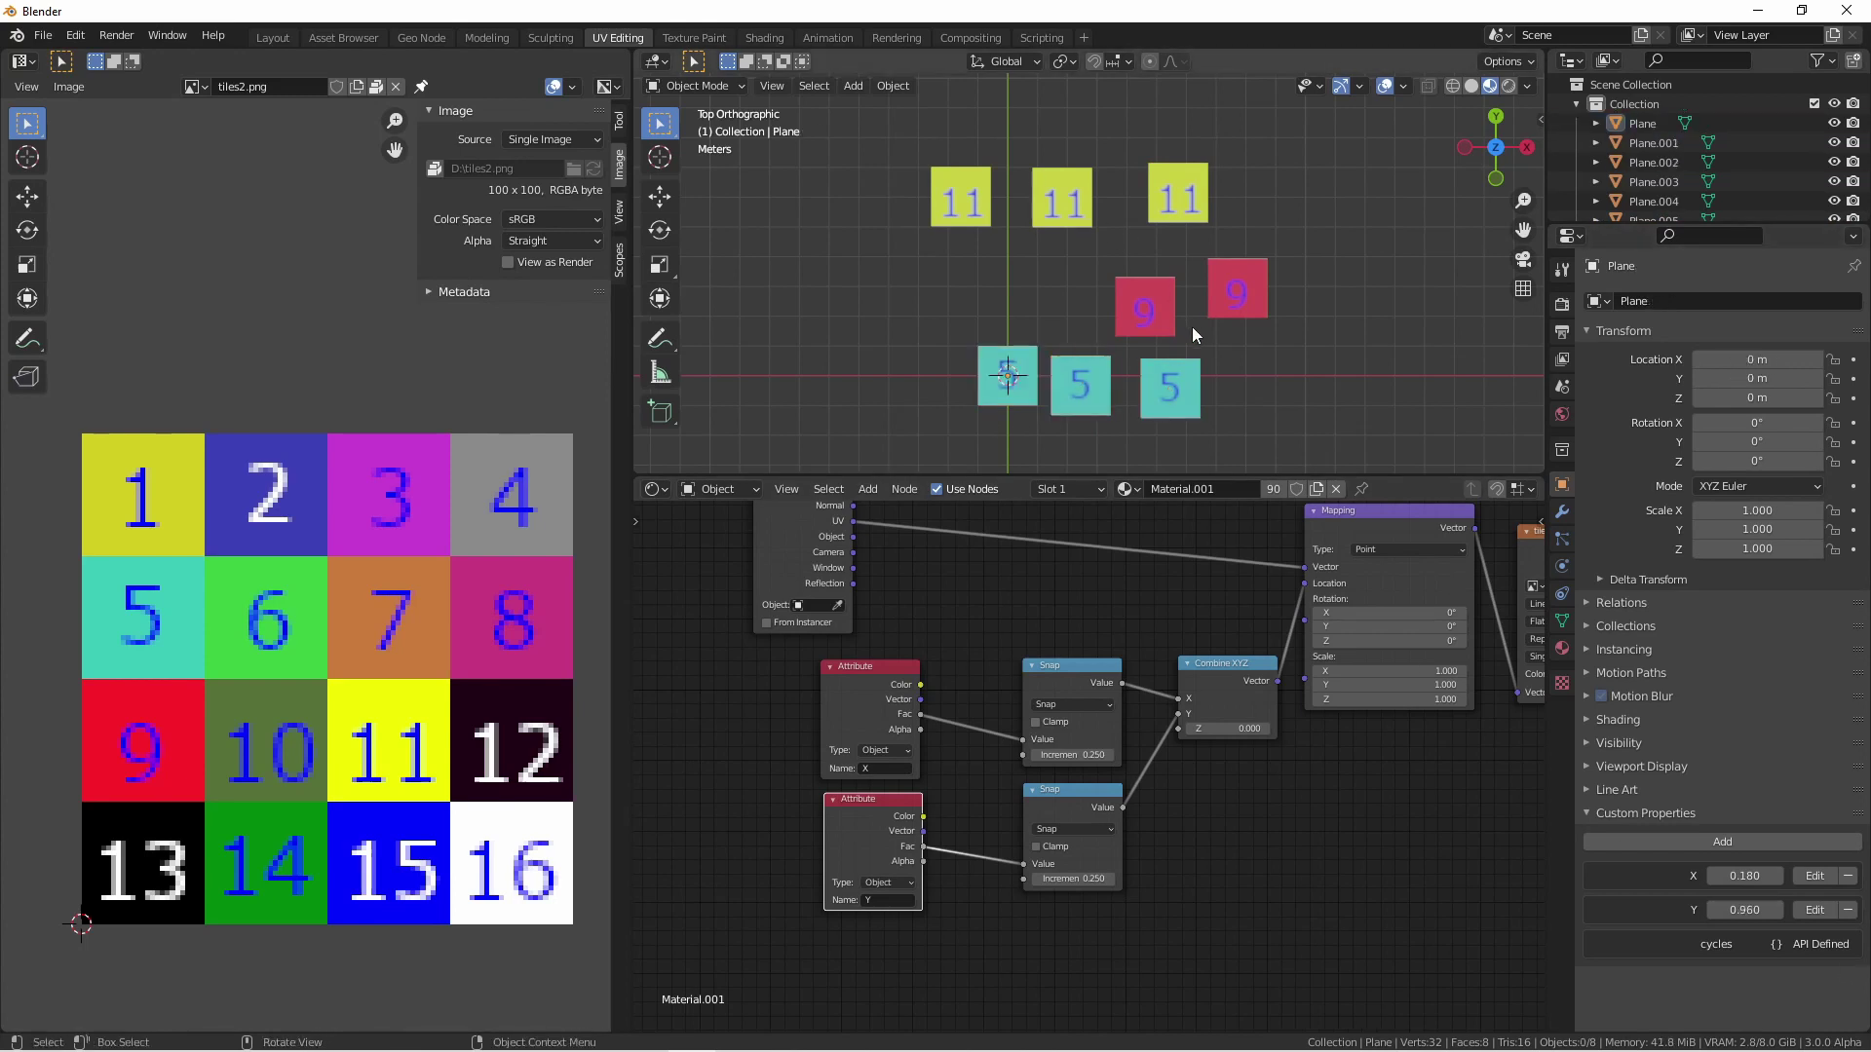